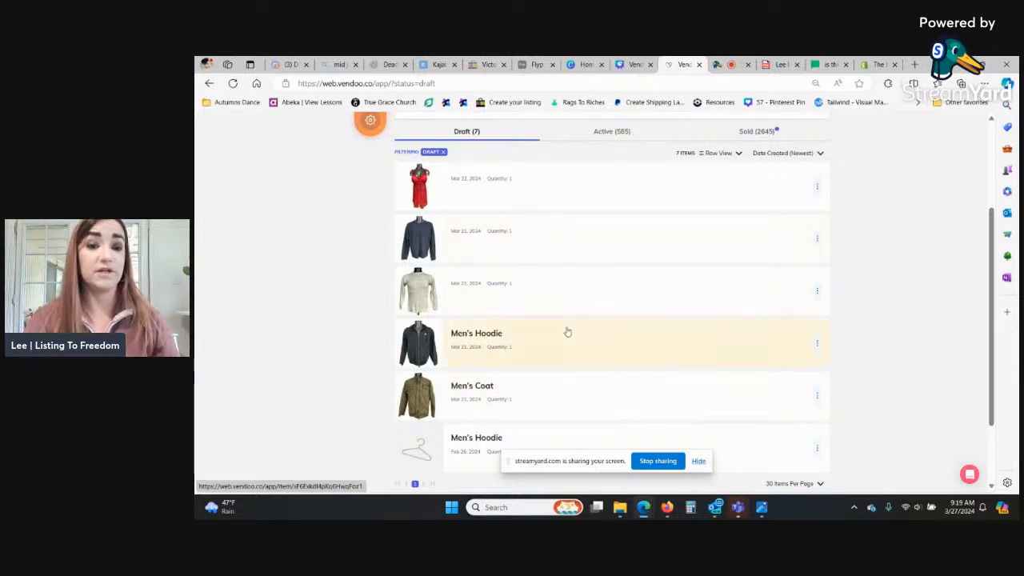
Step: Open the Men's Coat draft and review its photos, title and description fields
left_click(519, 404)
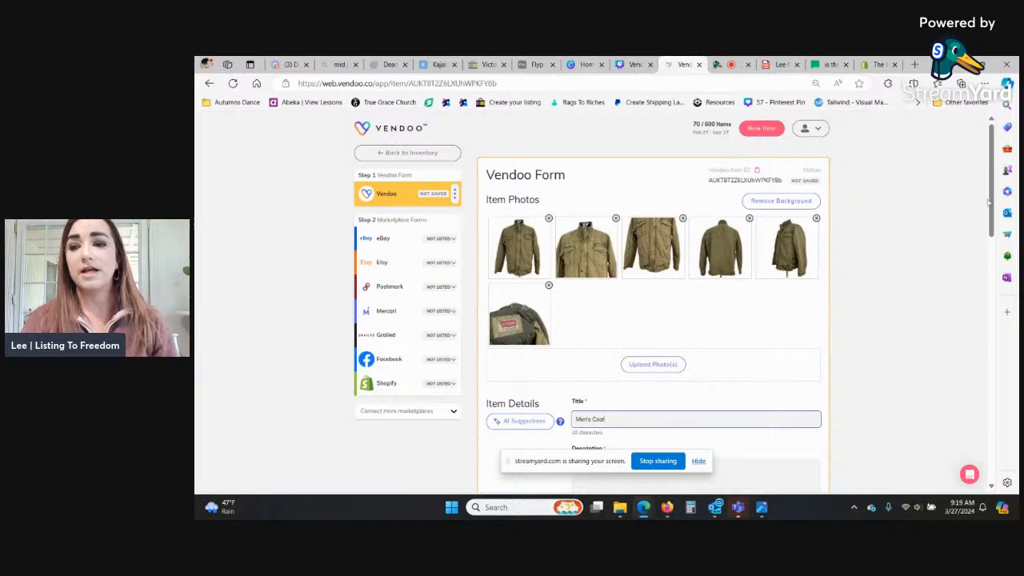
scroll(990, 203, "down", 1)
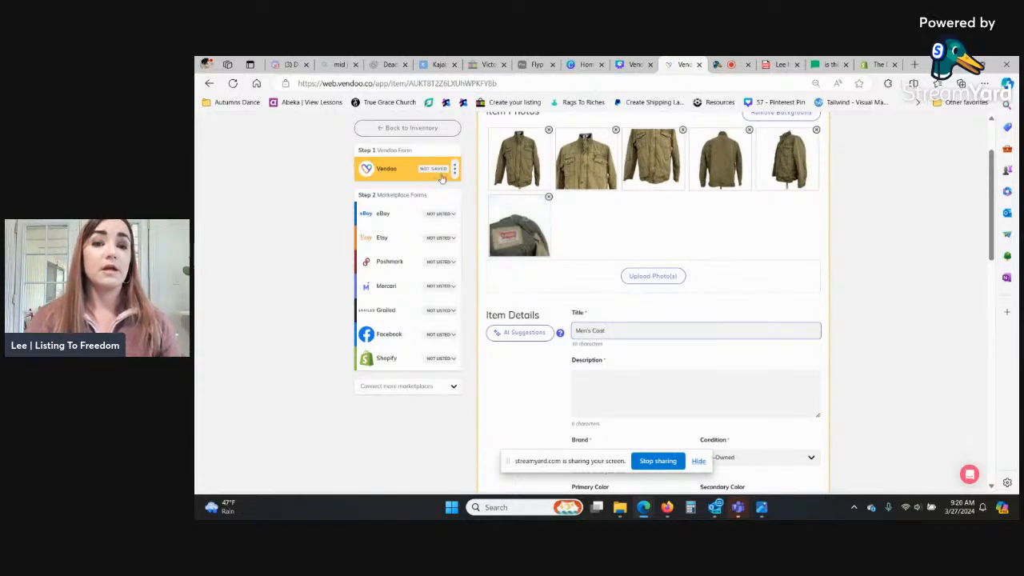
left_click_drag(992, 224, 991, 142)
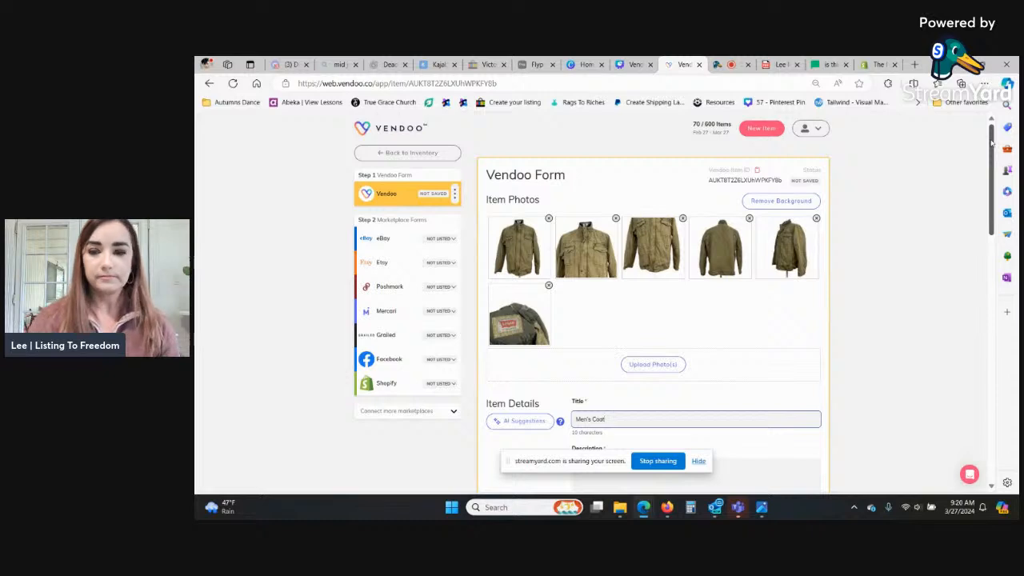
left_click_drag(992, 164, 987, 195)
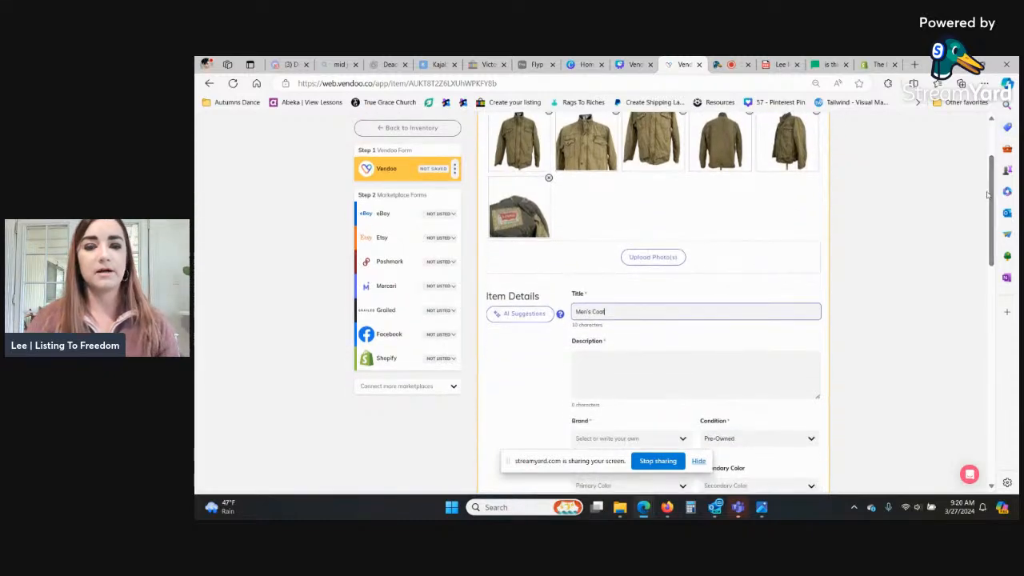
left_click(611, 363)
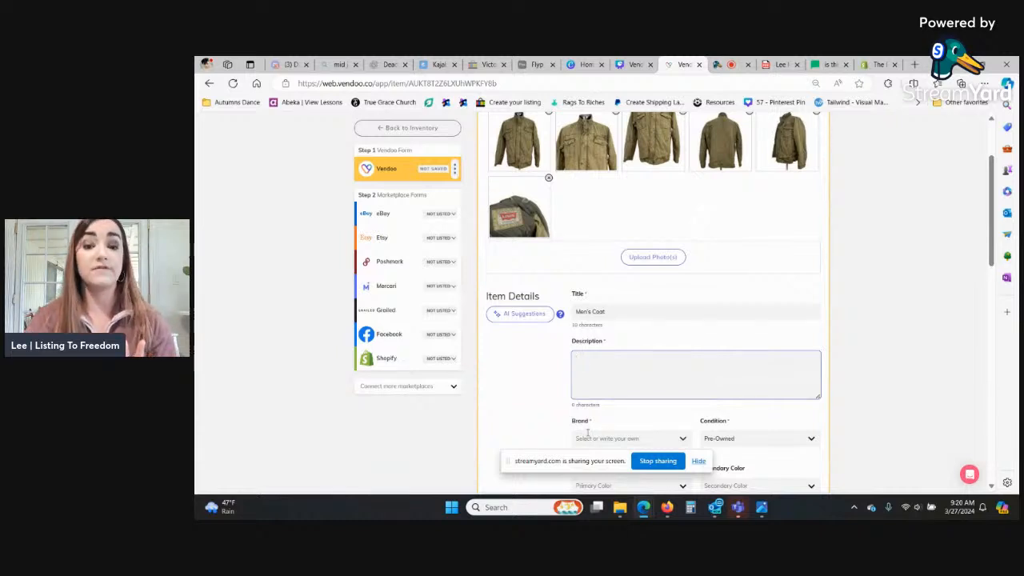
Step: Return to the inventory and check the measurement template in the description of the untitled cream long-sleeve shirt draft
left_click(409, 131)
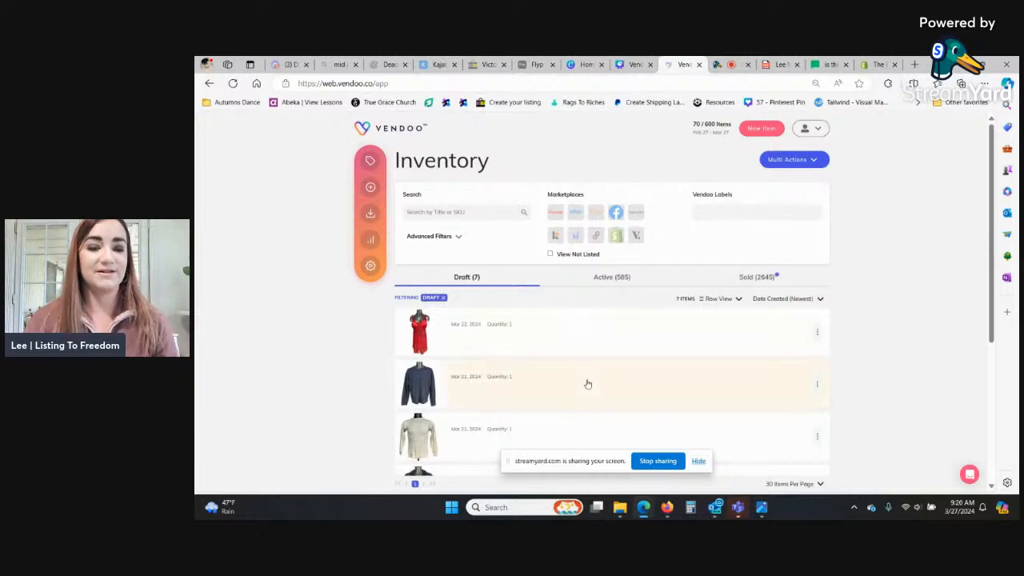
left_click(563, 429)
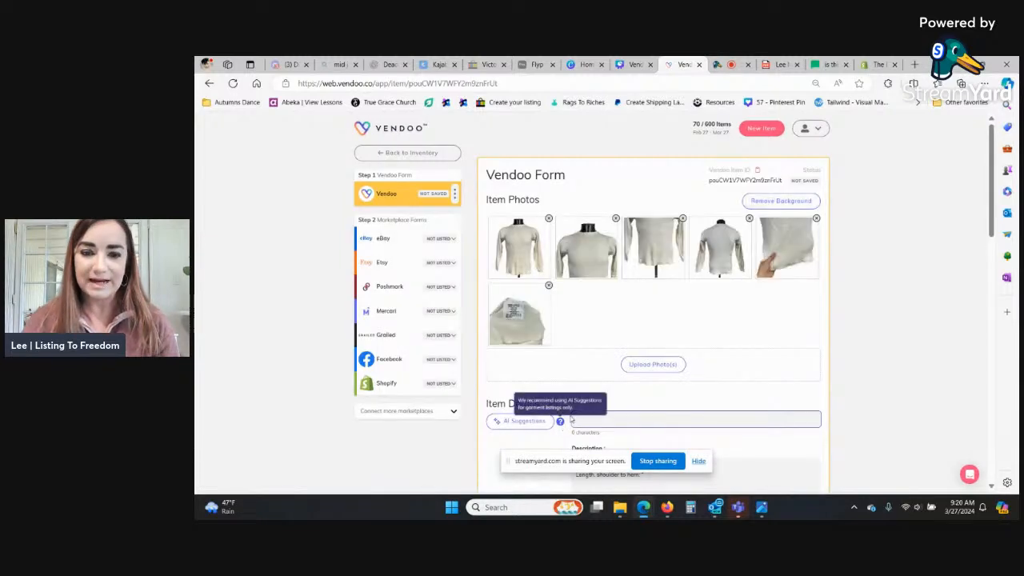
left_click_drag(990, 205, 988, 227)
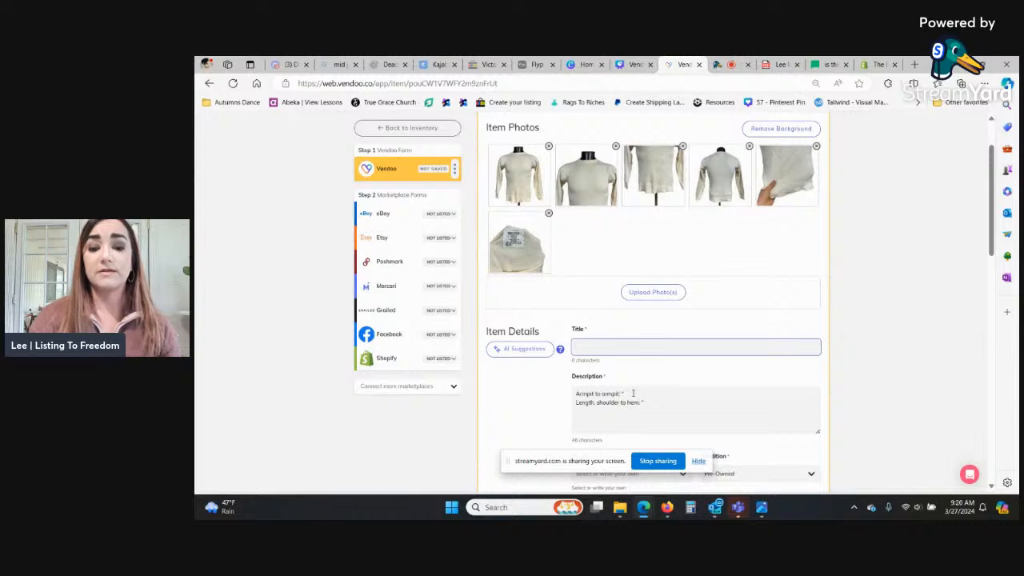
left_click(633, 393)
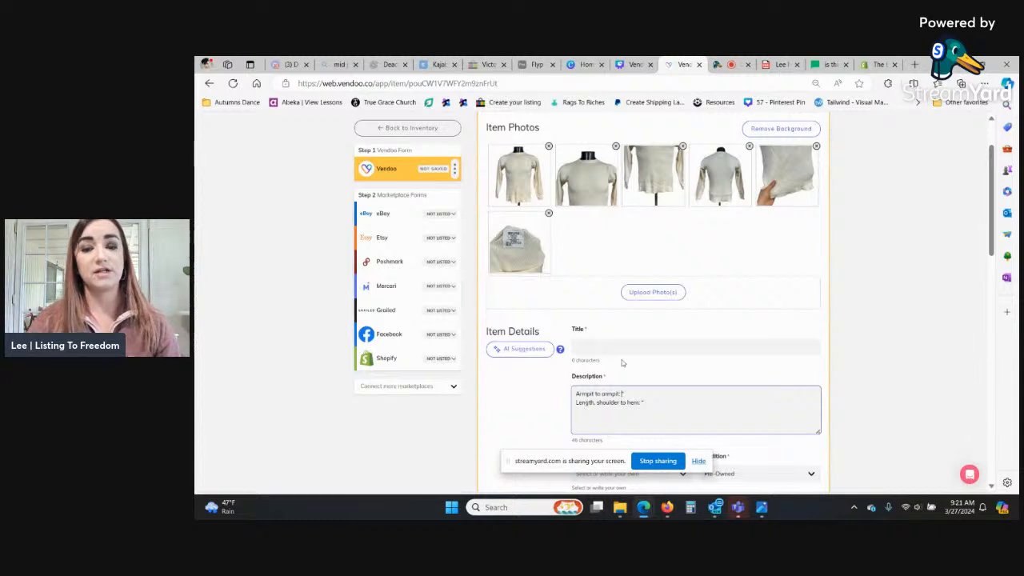
Step: Return to the inventory drafts and reopen the Men's Coat draft
left_click(424, 129)
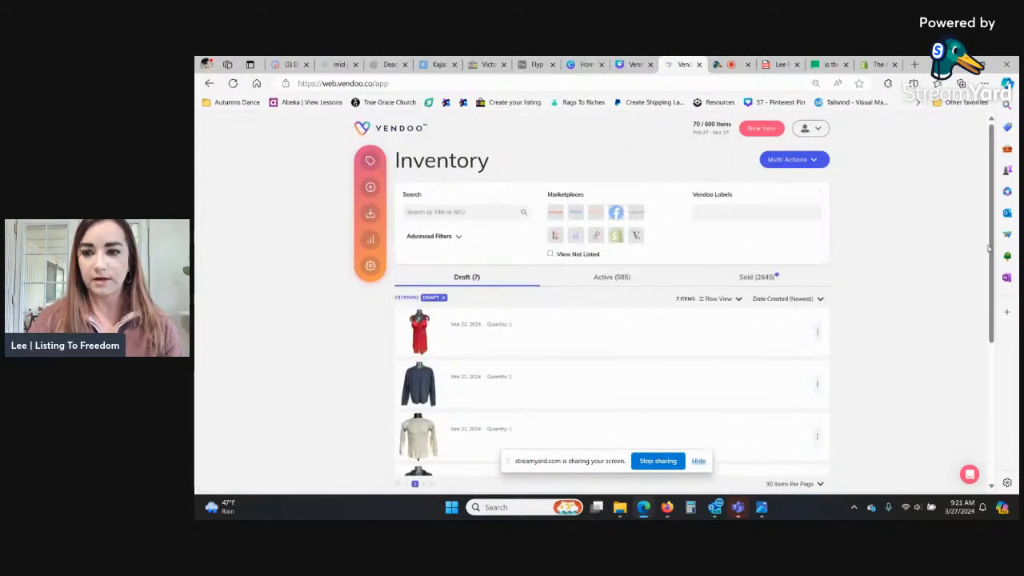
scroll(688, 415, "down", 2)
left_click(592, 436)
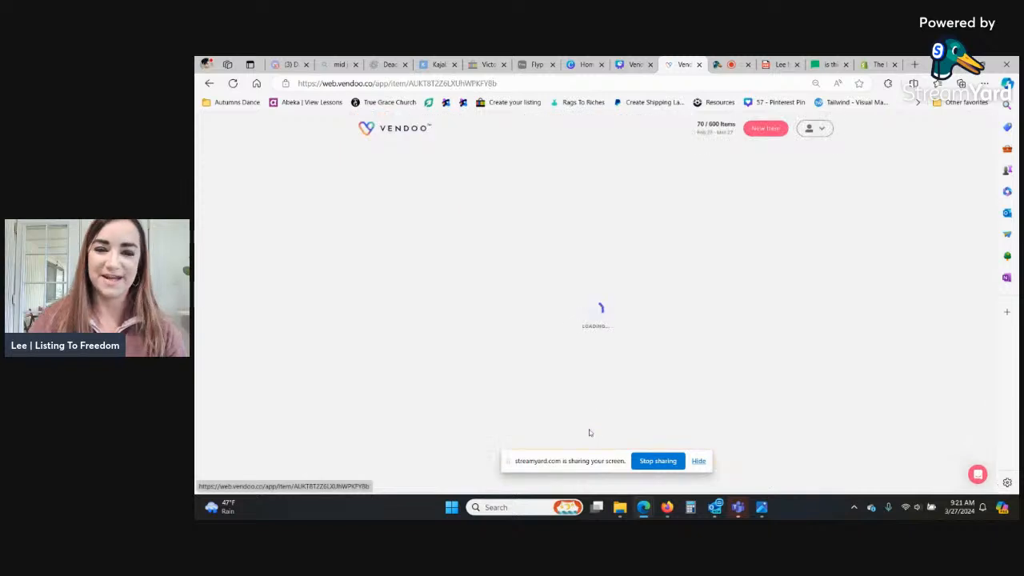
Step: Examine the coat draft's item details, category, package weight and price fields
scroll(978, 311, "down", 5)
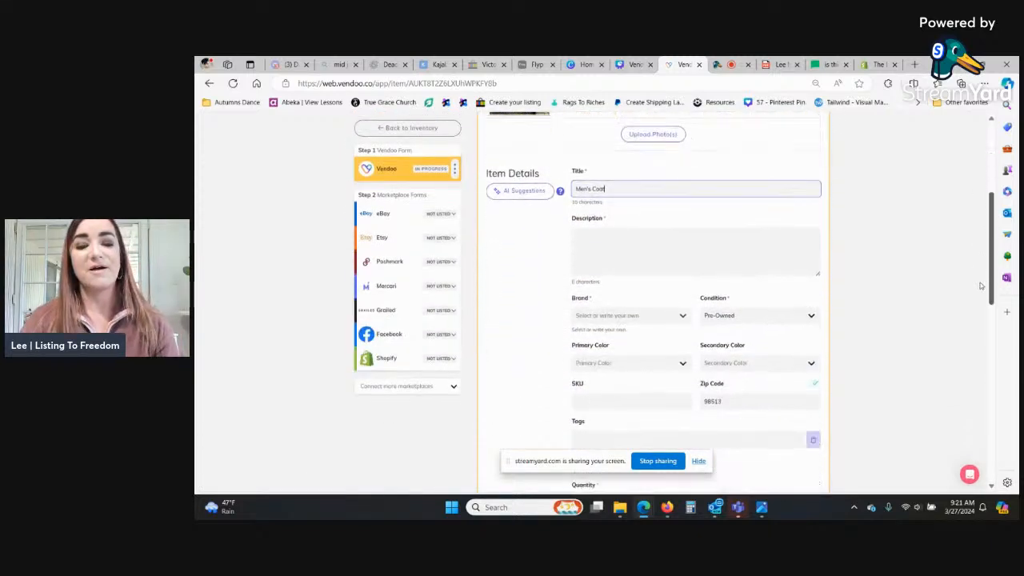
scroll(977, 312, "down", 2)
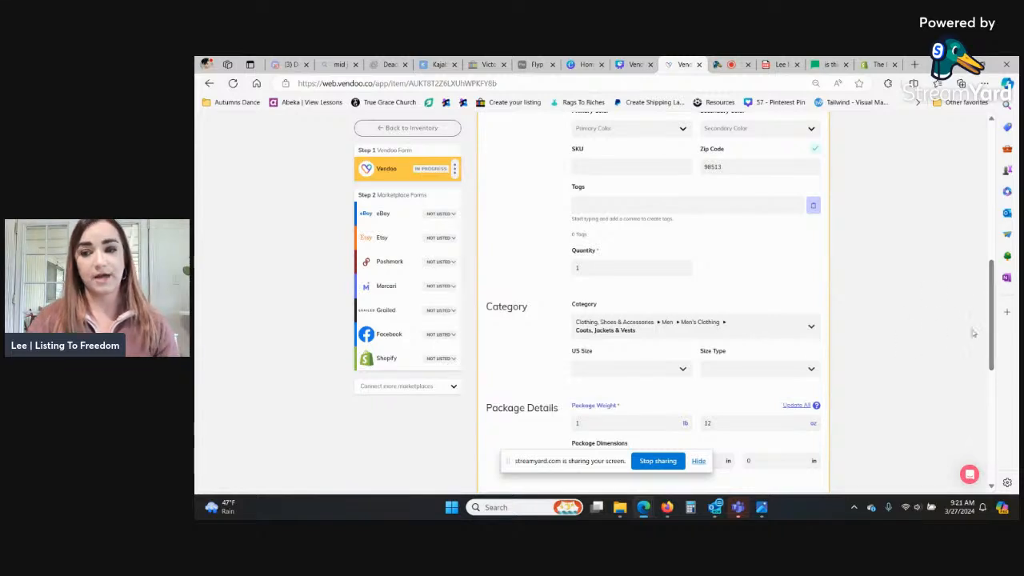
left_click_drag(991, 343, 991, 203)
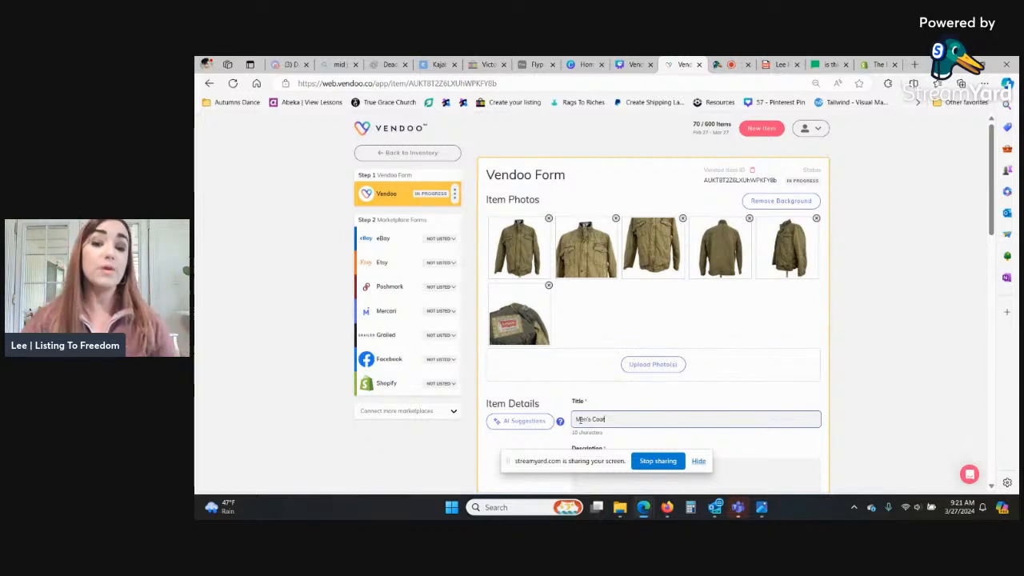
left_click_drag(991, 212, 990, 353)
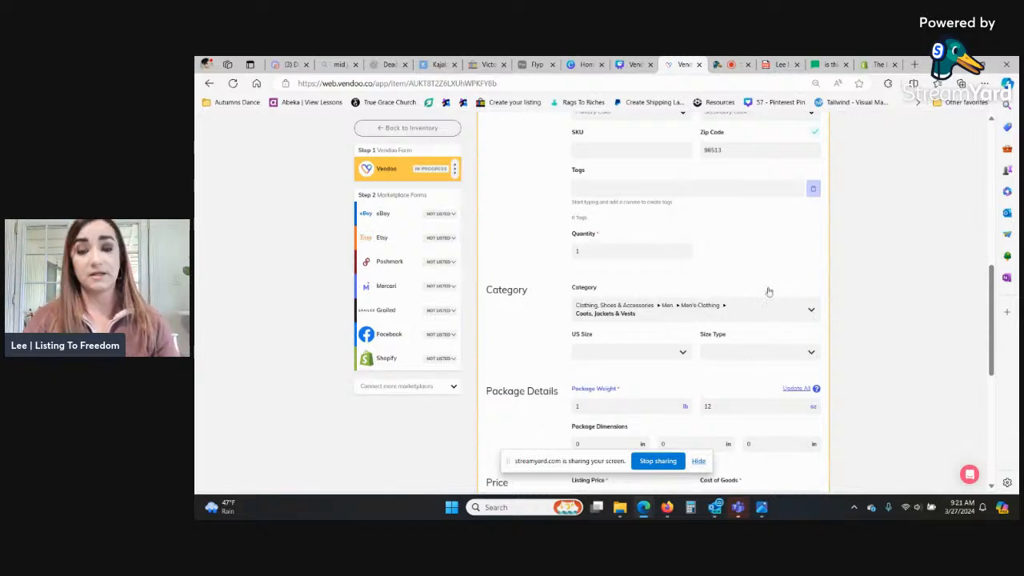
left_click_drag(989, 288, 994, 164)
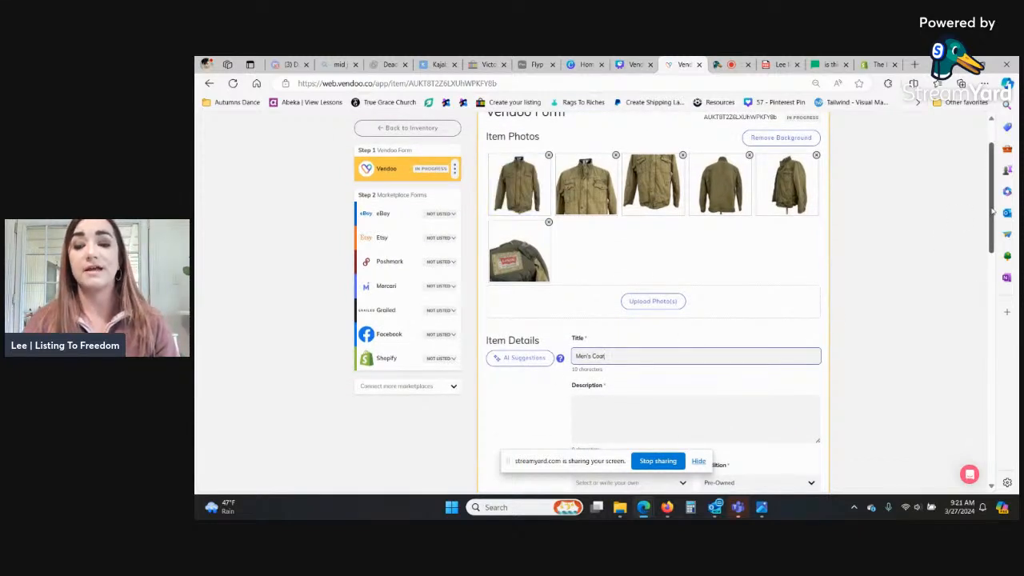
scroll(951, 320, "down", 10)
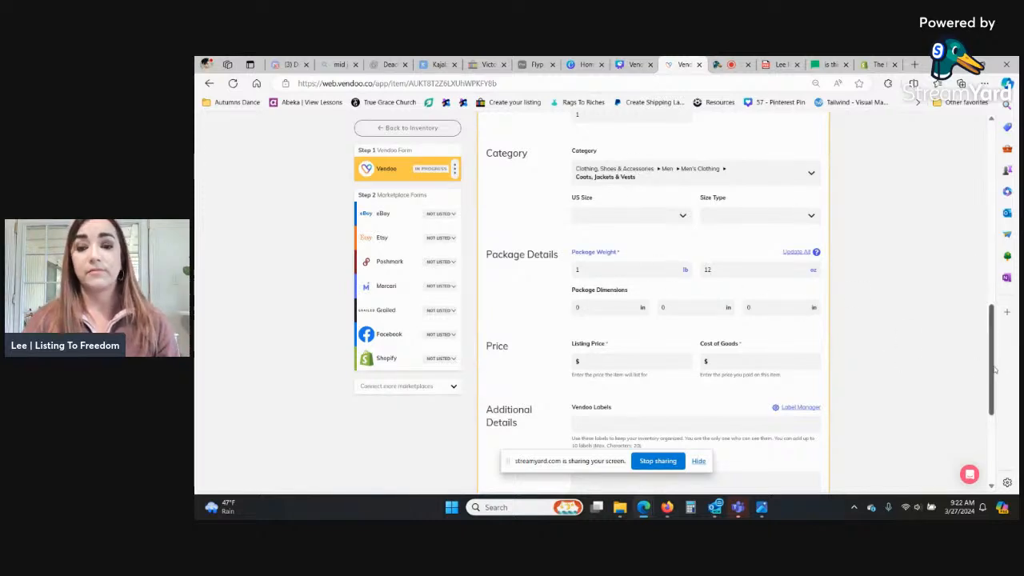
Step: Choose Pre-Owned as the coat's condition
left_click_drag(991, 369, 990, 280)
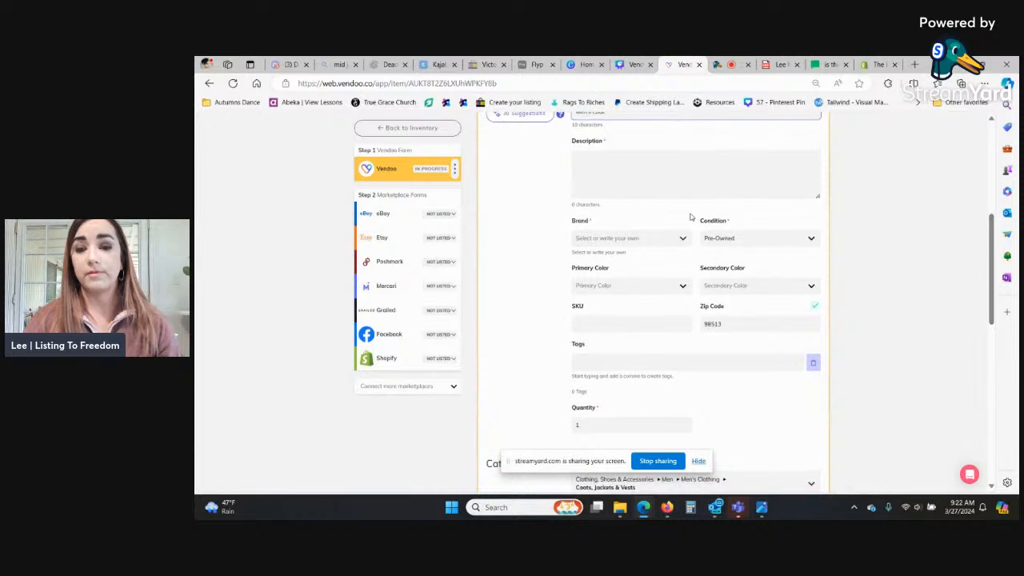
left_click(809, 239)
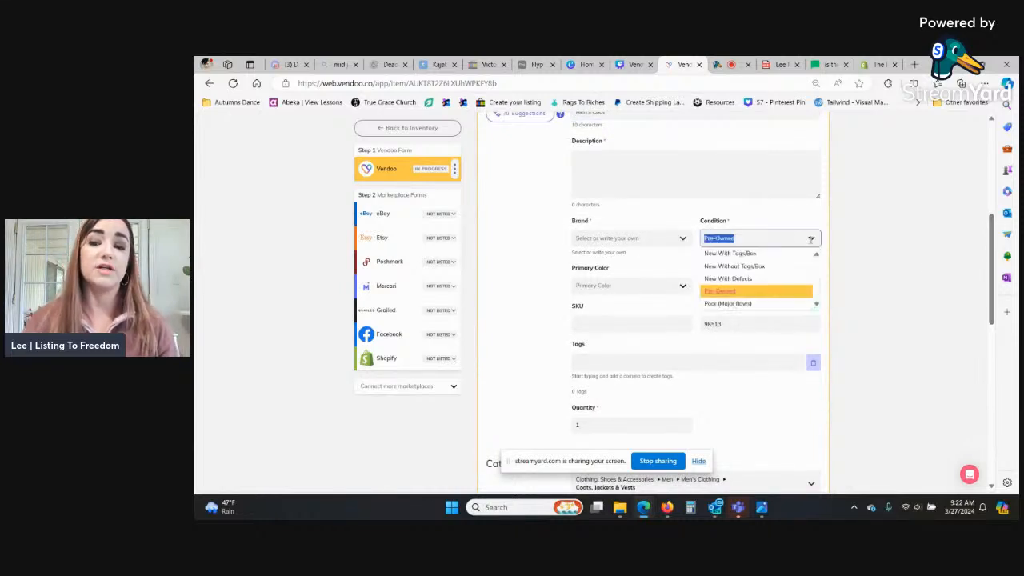
left_click(720, 294)
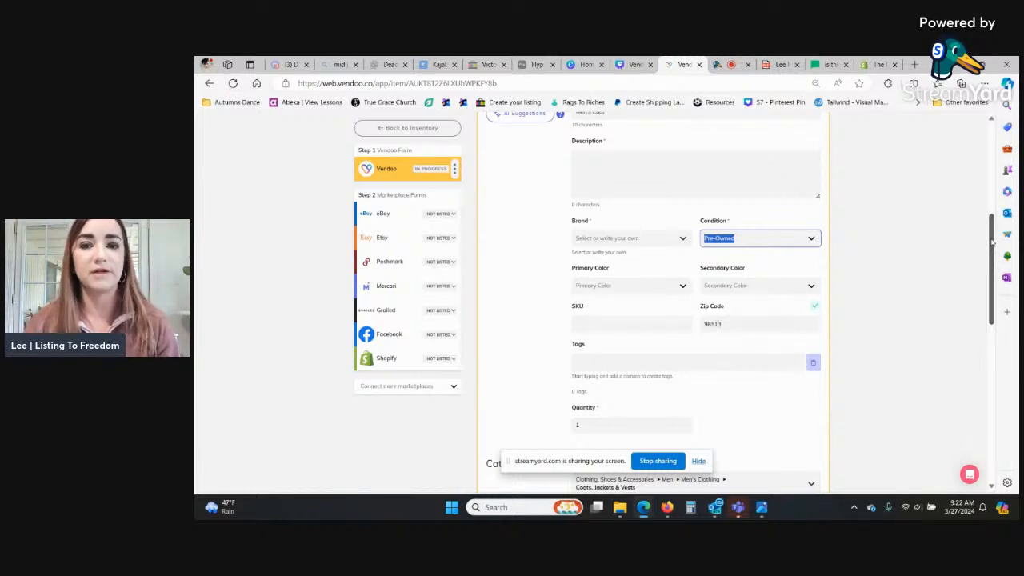
Step: Enlarge the coat's label photo to read the brand, and close it without editing
left_click_drag(991, 241, 988, 186)
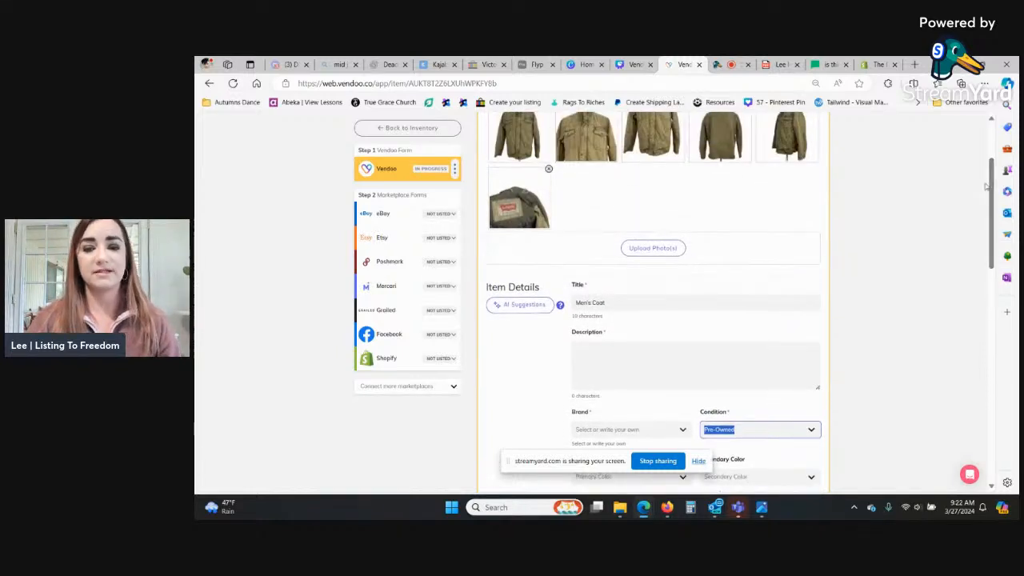
left_click(586, 361)
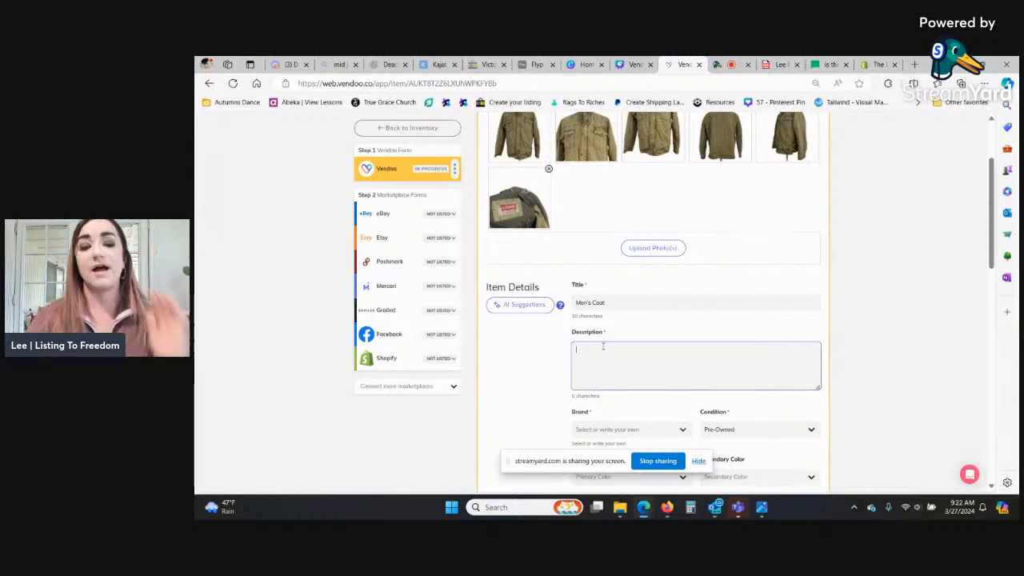
left_click(576, 302)
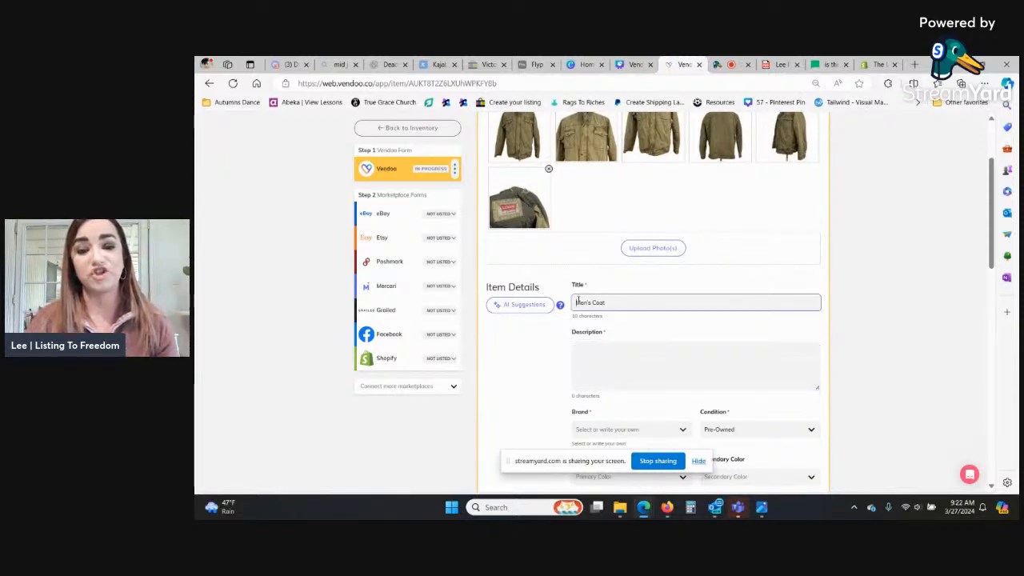
left_click(513, 204)
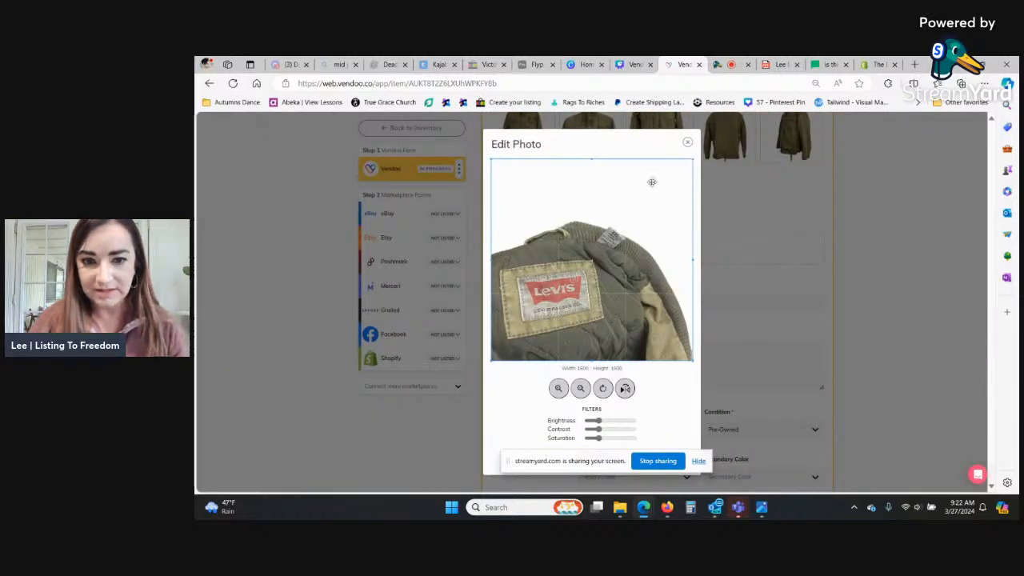
left_click(687, 142)
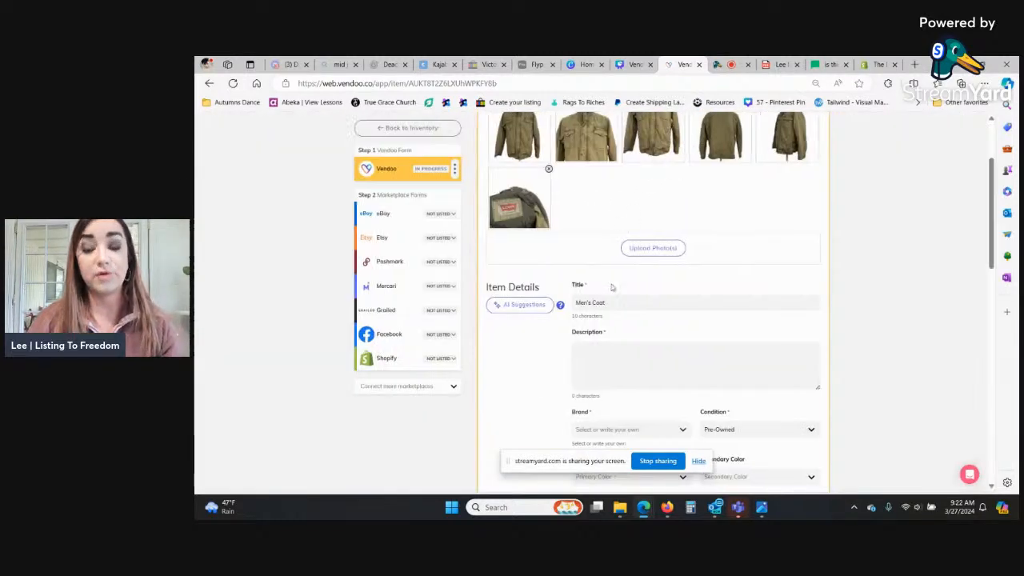
Step: Insert the brand "Levi's" at the start of the "Men's Coat" title
left_click(576, 304)
type("Levi")
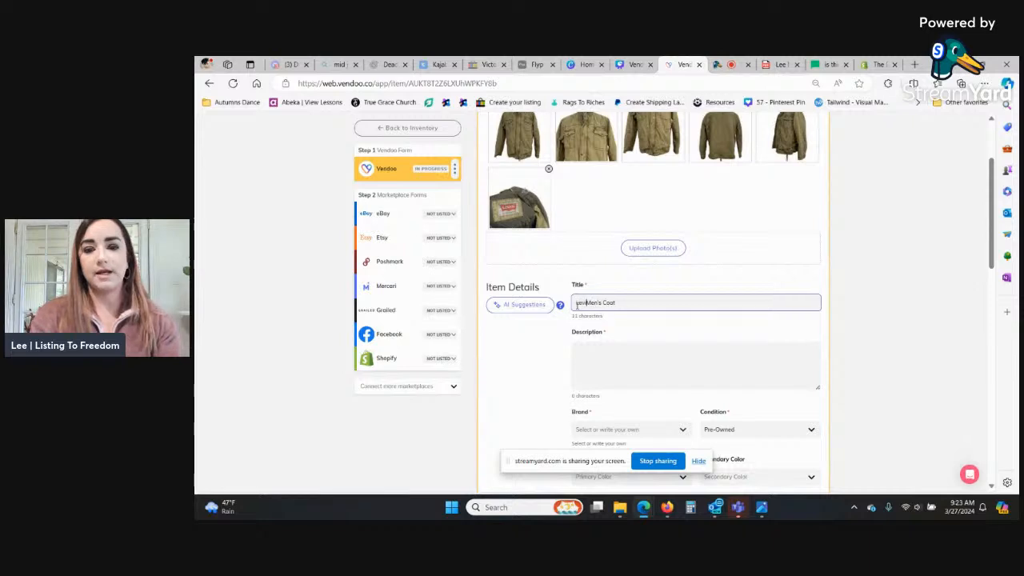
scroll(587, 303, "down", 1)
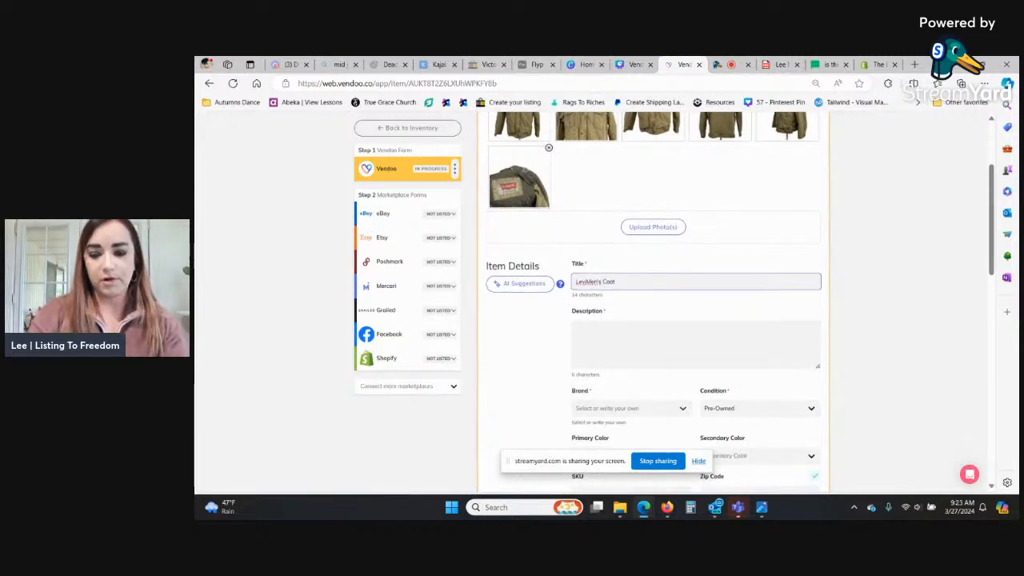
type("'s")
scroll(653, 304, "up", 2)
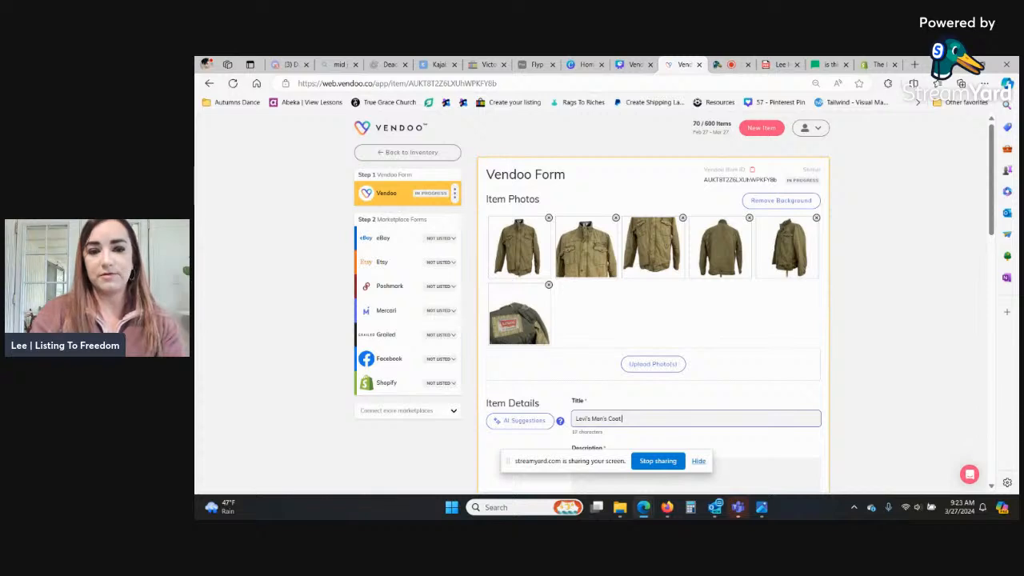
Step: Append "Utility Cargo Brown Canvas Size XXL 2XL" to the end of the coat's title
type("L")
type("t")
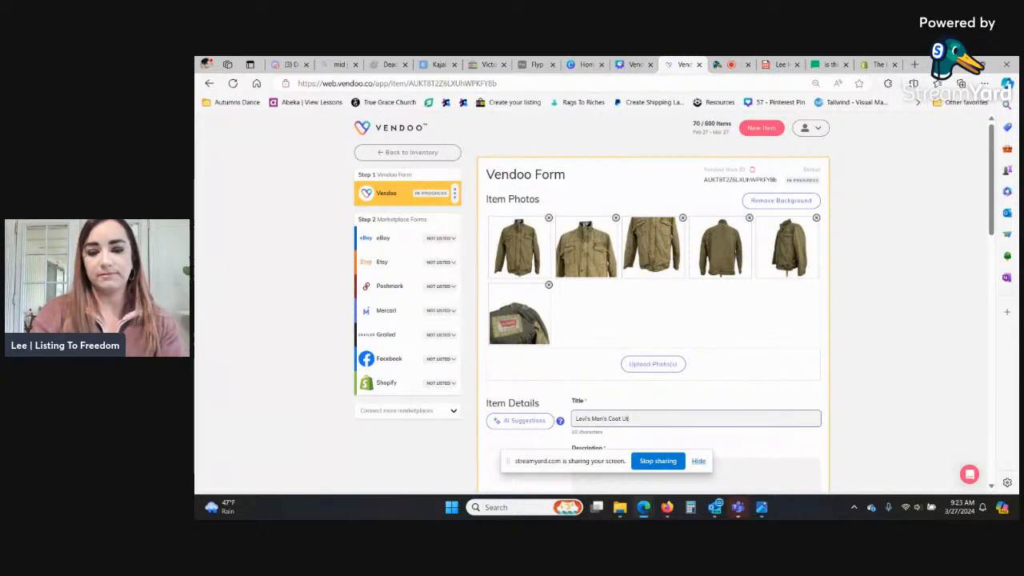
type("ility Cargo Brown")
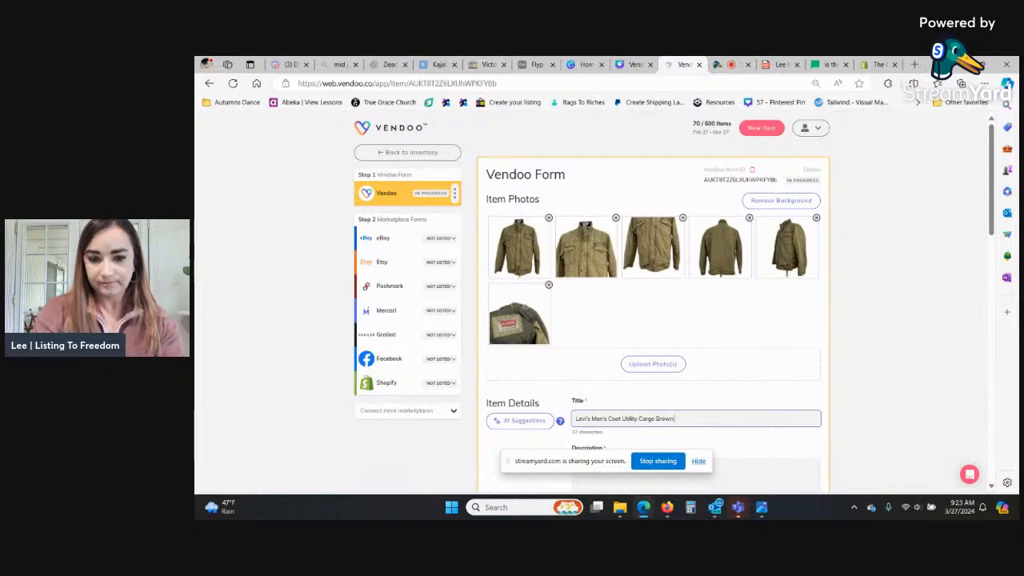
type(" Canvas Siz")
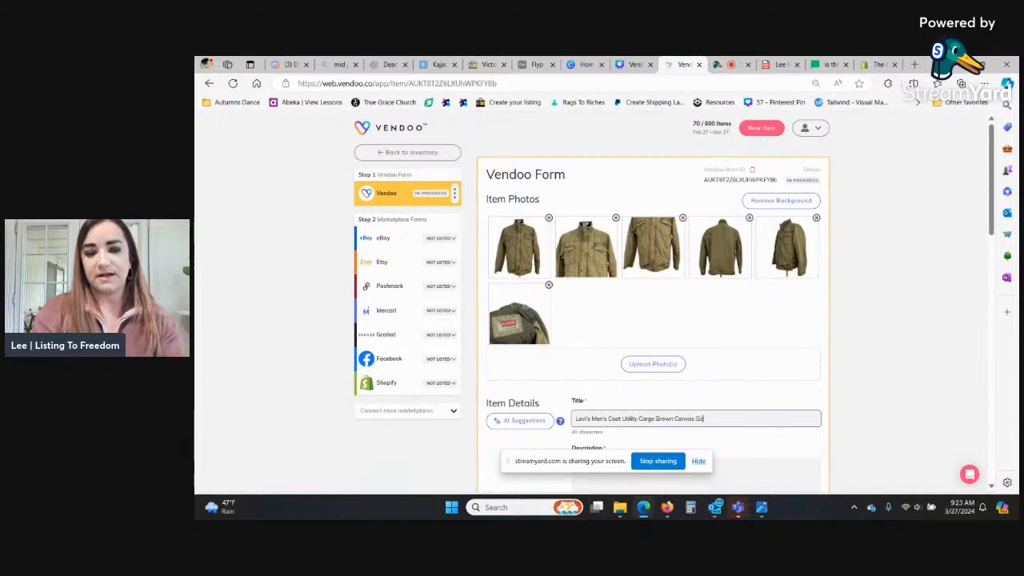
type("e XXL 2")
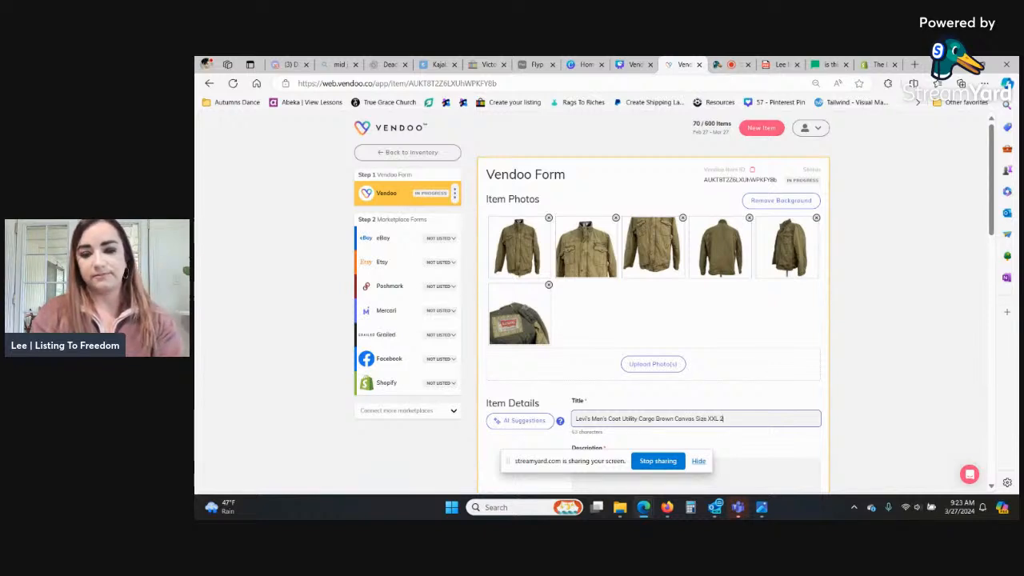
type("xl")
key("ctrl+a")
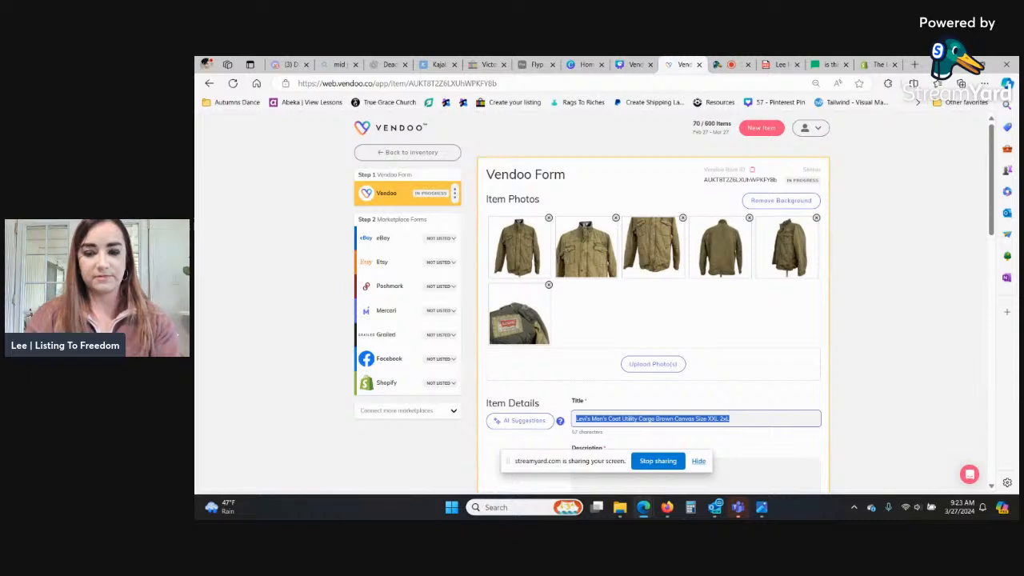
left_click(731, 418)
key("BackSpace")
key("BackSpace")
type("XL")
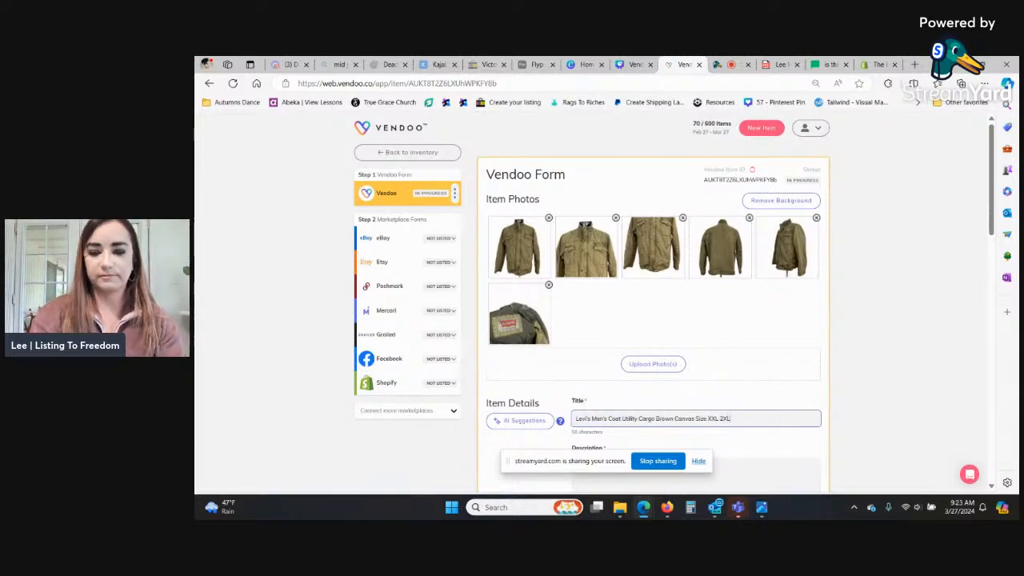
Step: Copy the coat's entire title for reuse in the description
key("ctrl+a")
key("ctrl+c")
scroll(652, 304, "down", 3)
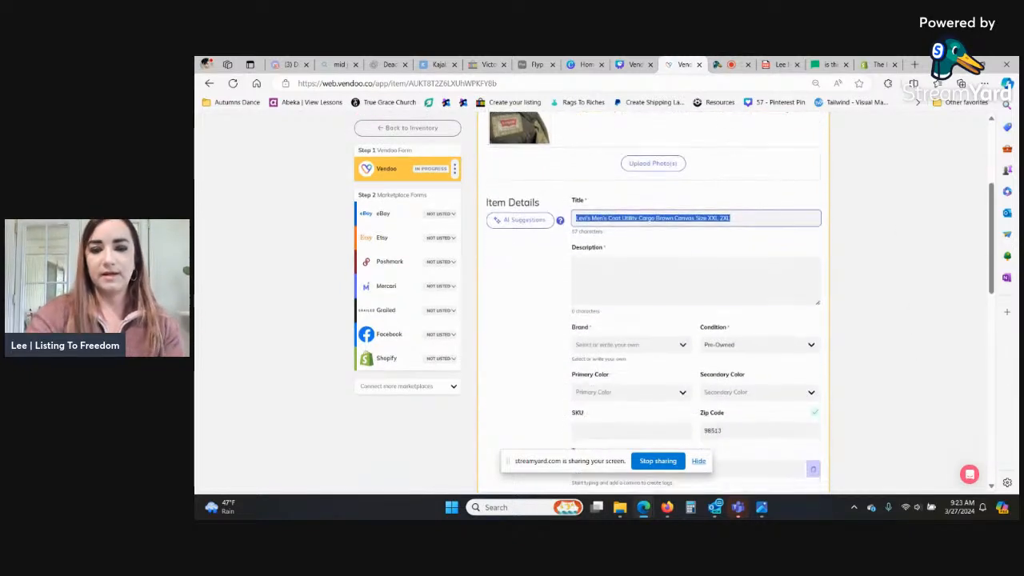
Step: Paste the copied coat title into the description and add a blank line below it
left_click(694, 280)
key("ctrl+v")
scroll(694, 280, "down", 1)
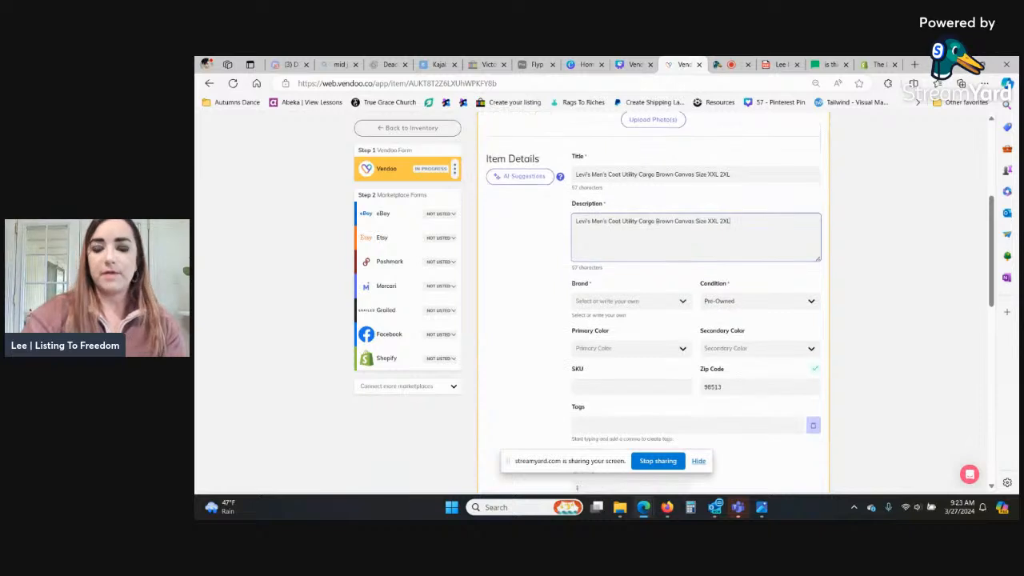
scroll(652, 303, "up", 2)
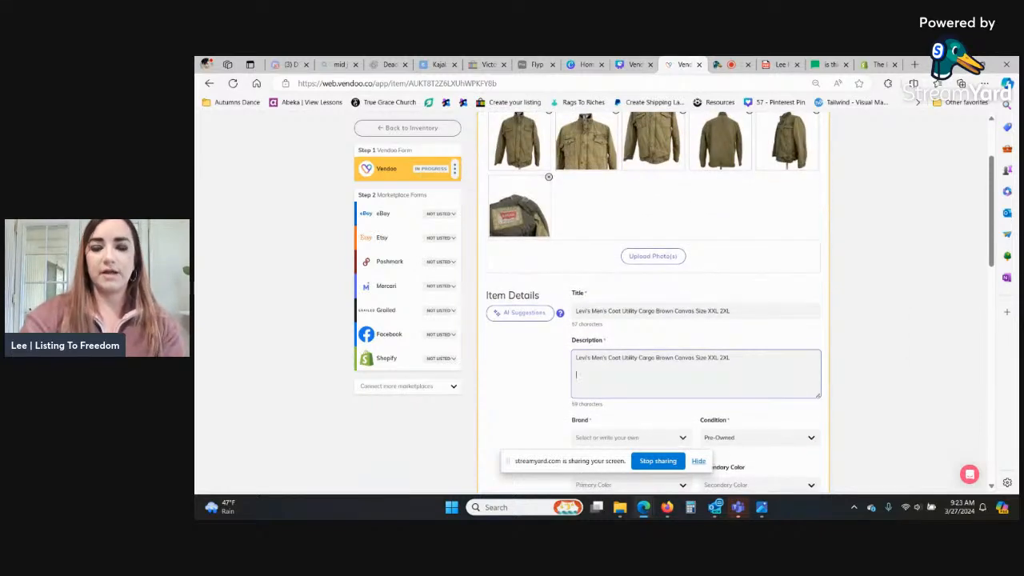
Step: Set the coat's brand to "Levi's" from the suggested brands matching "Levi"
scroll(652, 304, "down", 3)
left_click(626, 283)
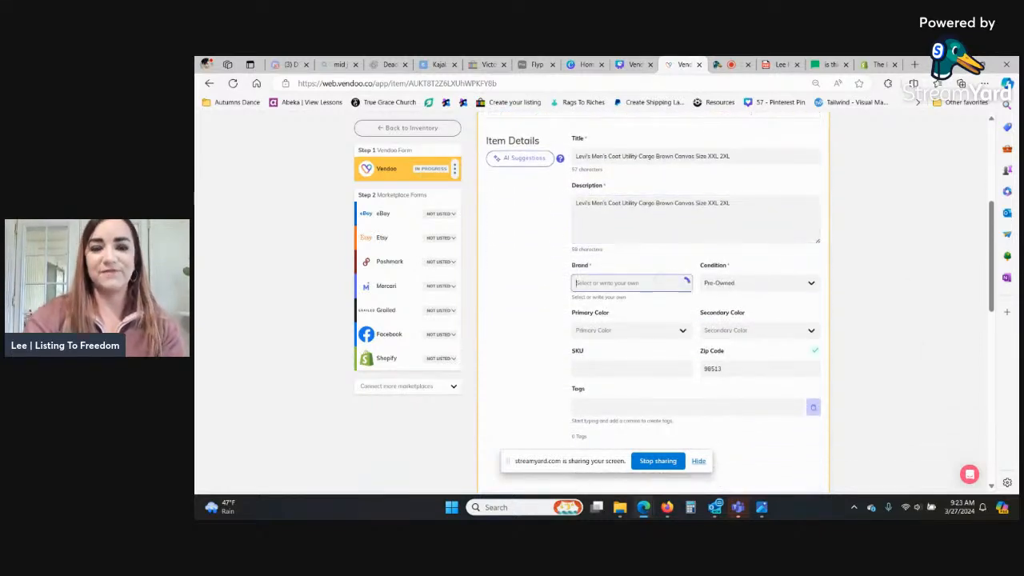
type("Levi")
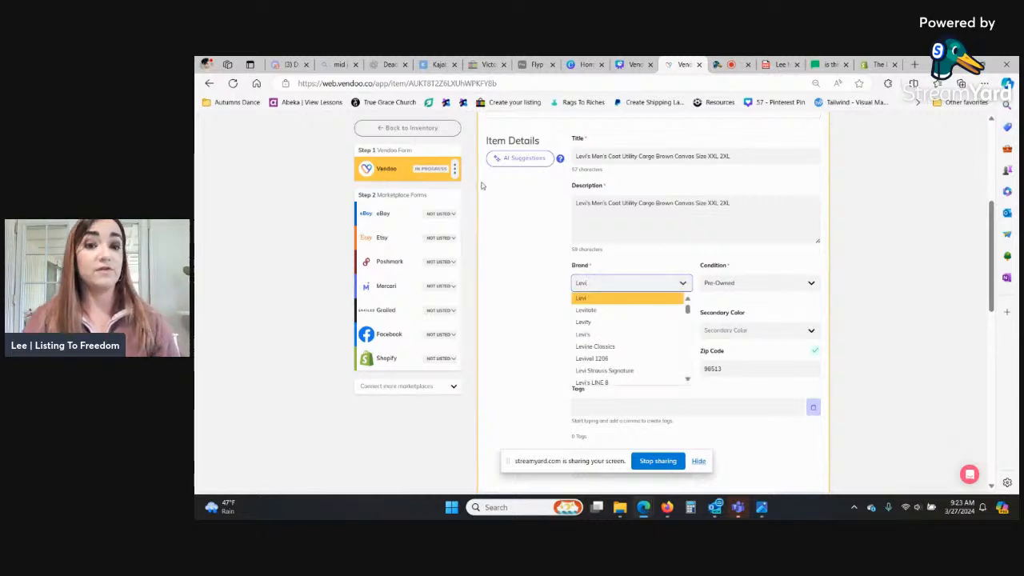
scroll(479, 177, "up", 5)
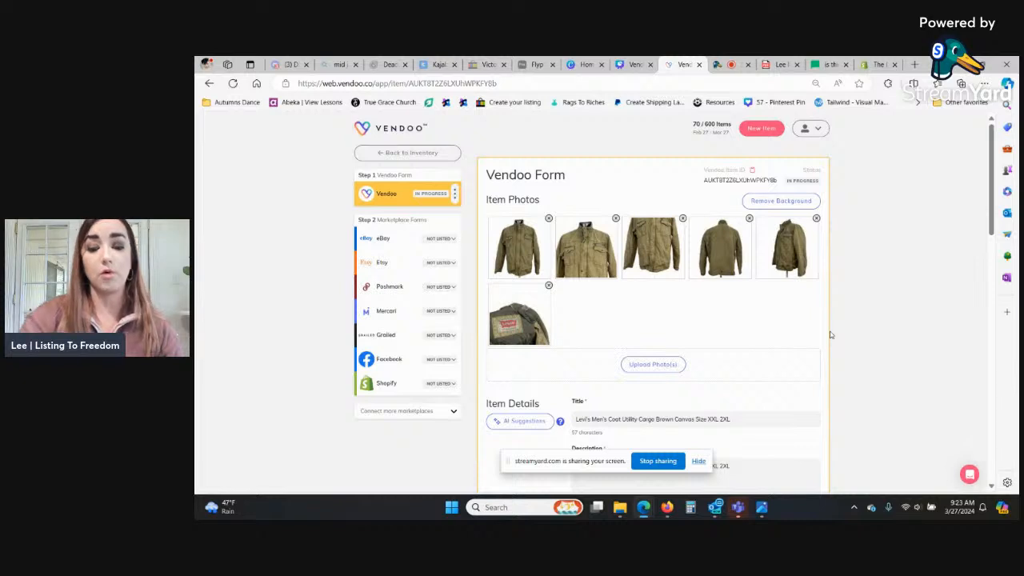
scroll(830, 334, "down", 4)
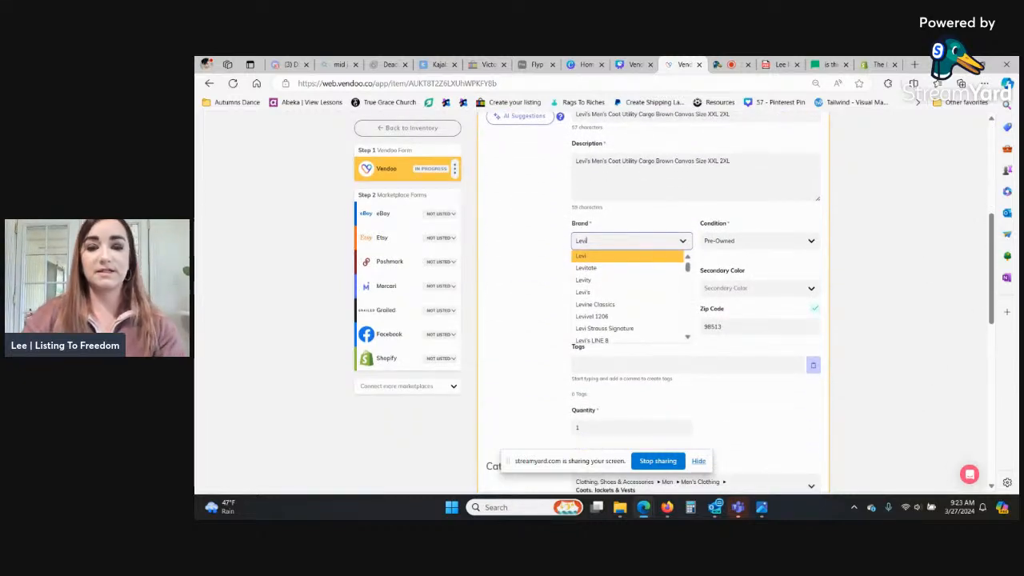
key("Down")
key("Down")
key("Down")
key("Return")
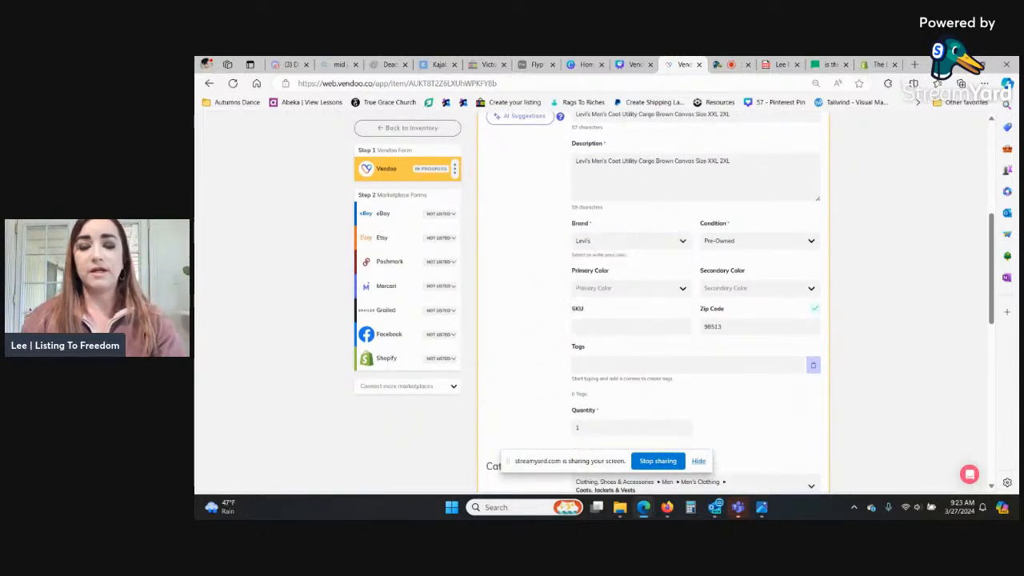
Step: Set the coat's primary color to Brown and its secondary color to Beige
left_click(655, 288)
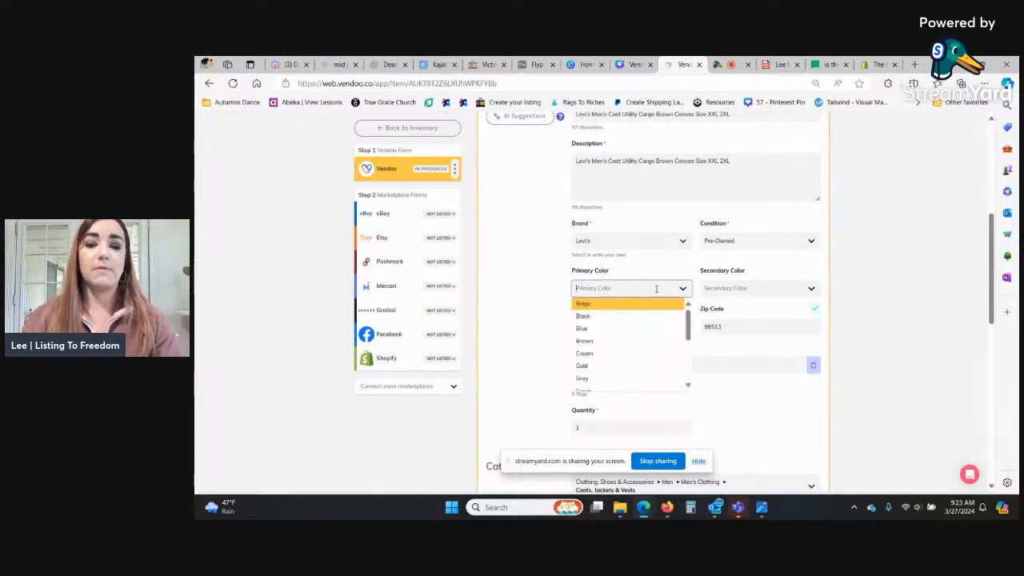
key("Down")
key("Down")
key("Down")
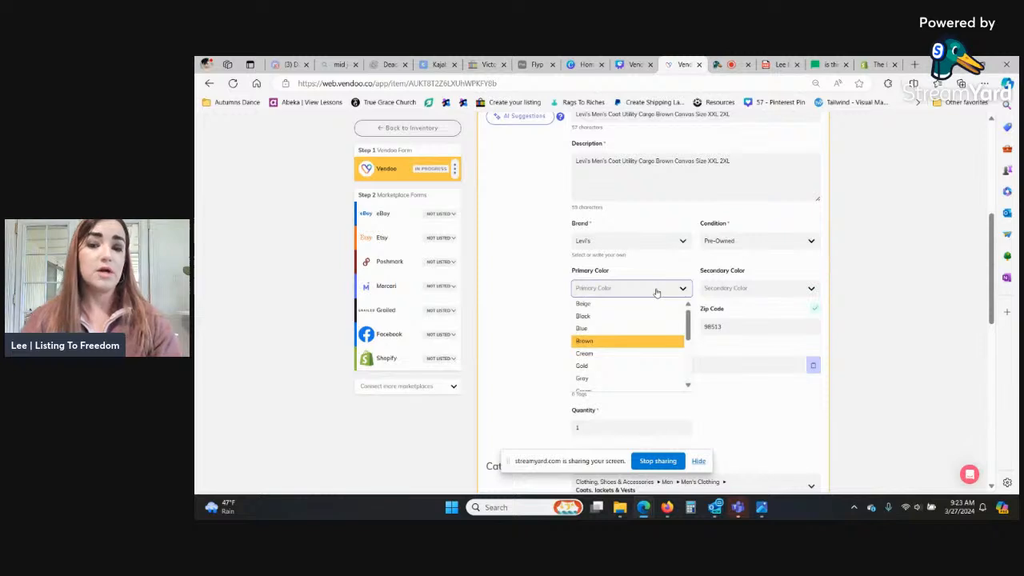
key("Tab")
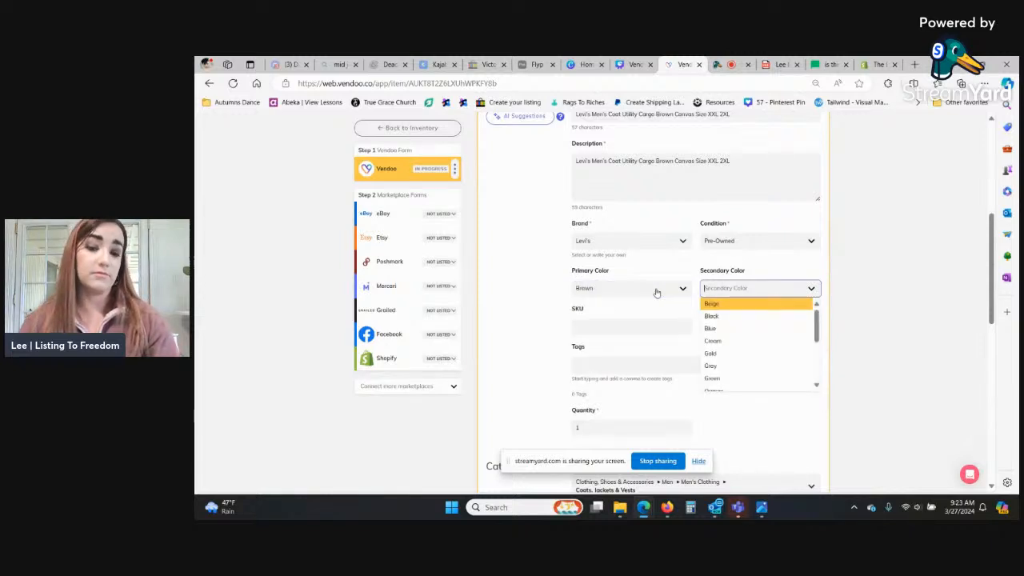
key("Tab")
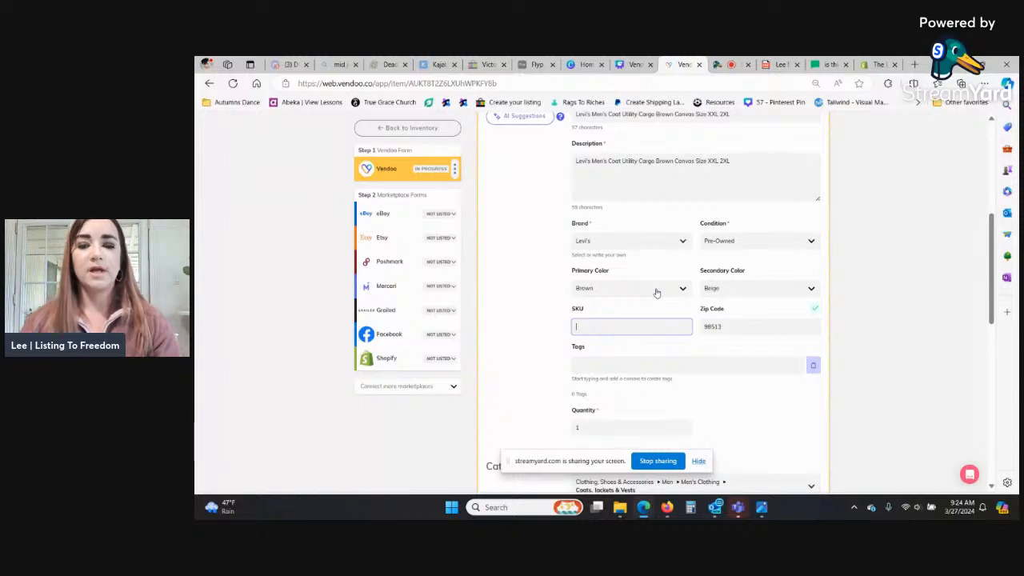
Step: Enter "closet shelf" as the coat's SKU
type("closet shelf")
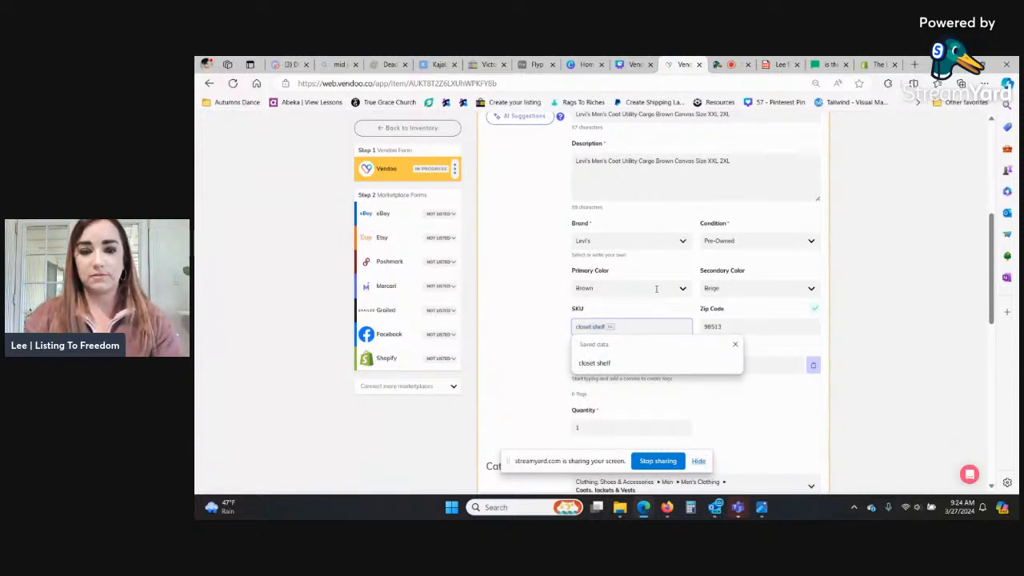
key("Tab")
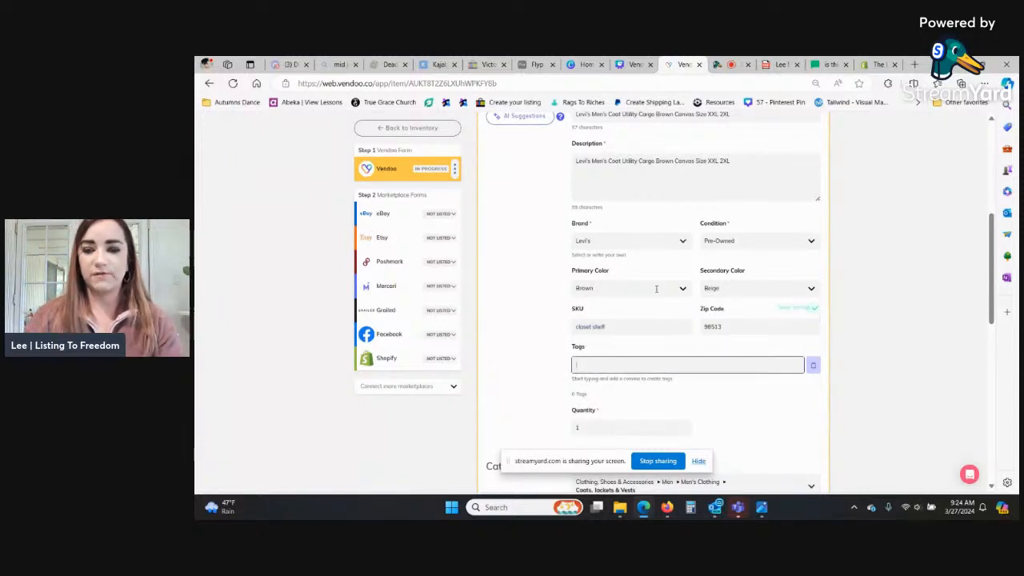
key("Tab")
Step: Set the coat's US size to 2XL and its size type to Regular
scroll(656, 288, "down", 2)
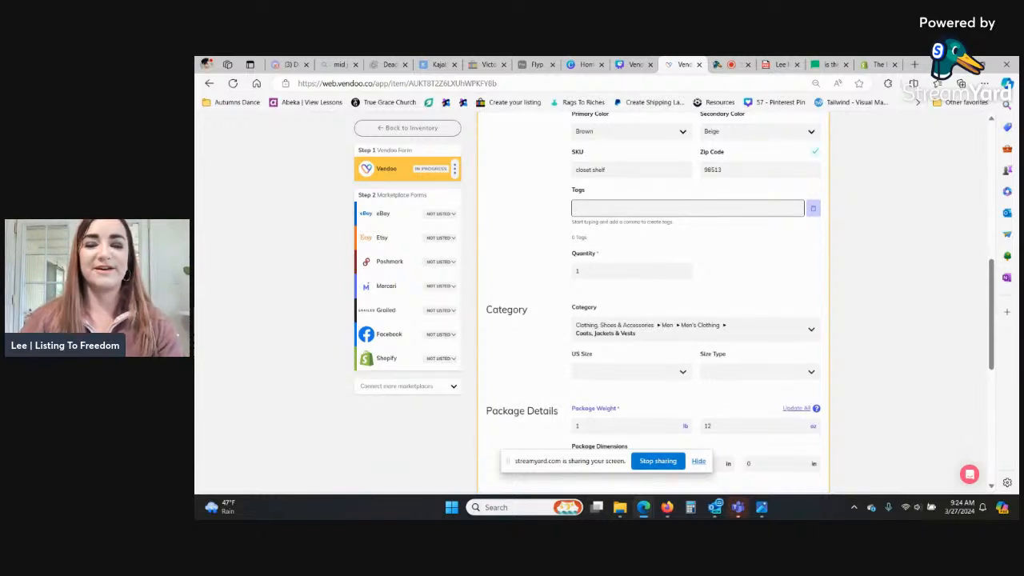
key("Tab")
key("Tab")
key("Tab")
key("Tab")
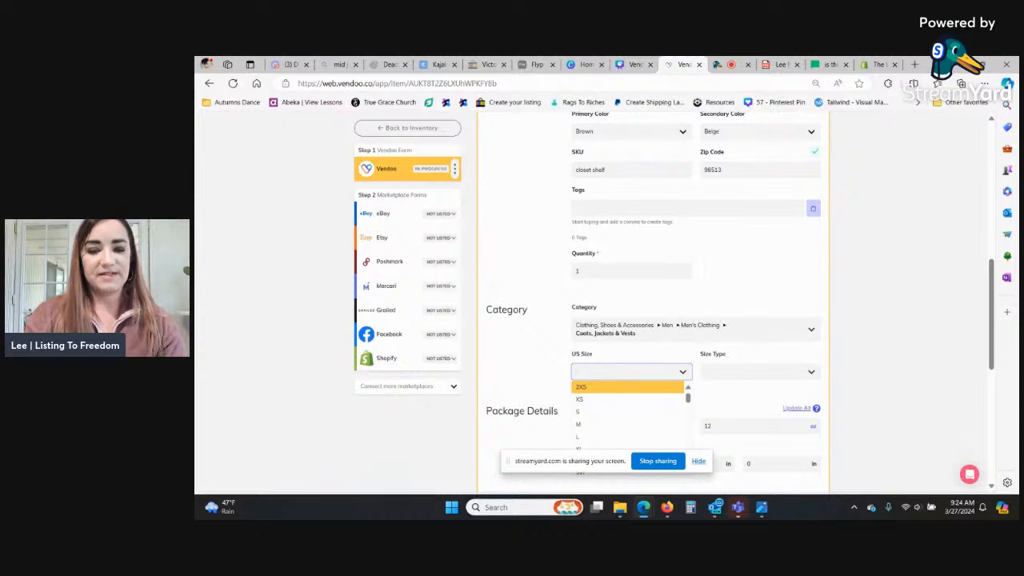
type("xx")
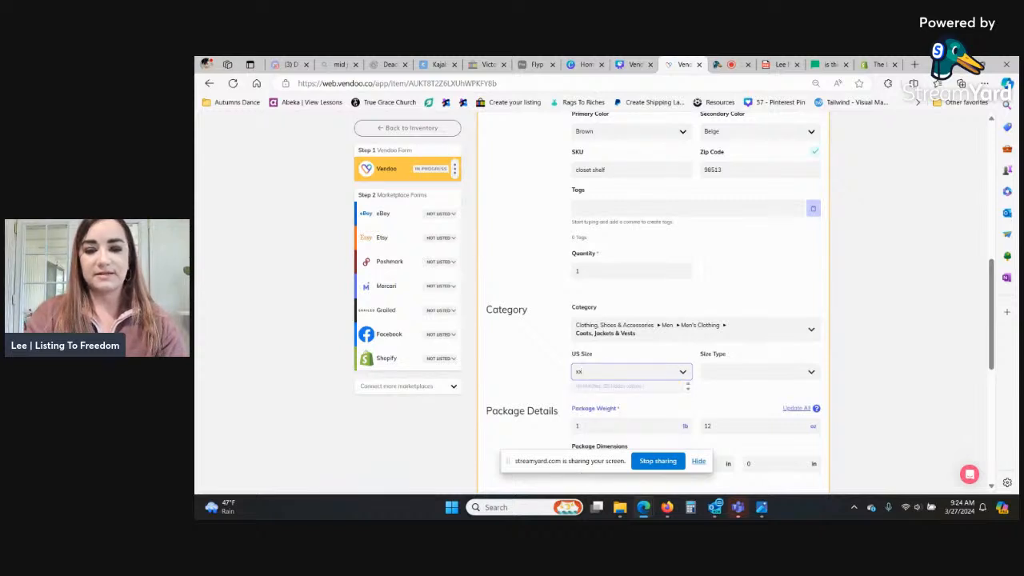
key("BackSpace")
key("BackSpace")
type("2xl")
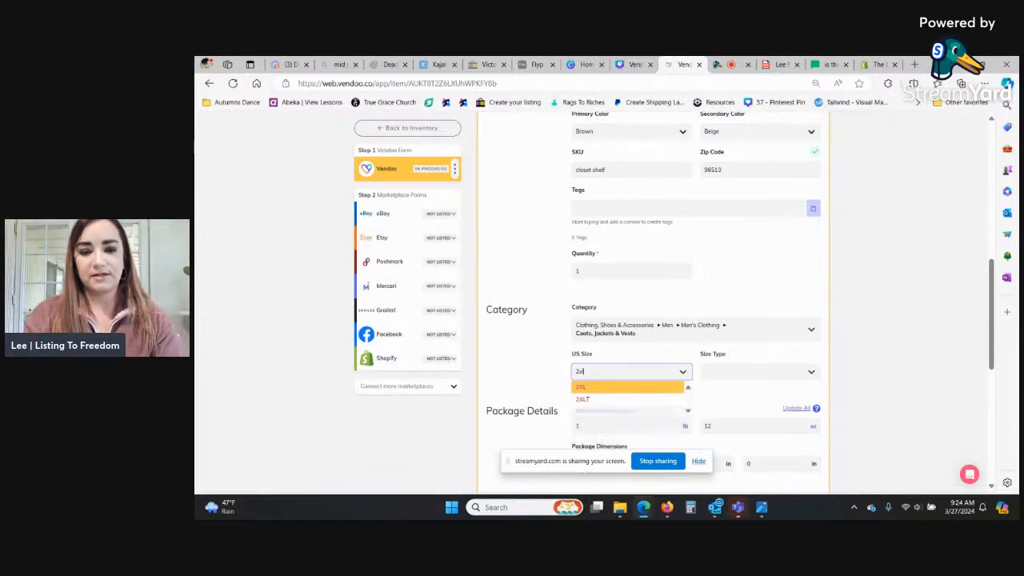
key("Tab")
key("Return")
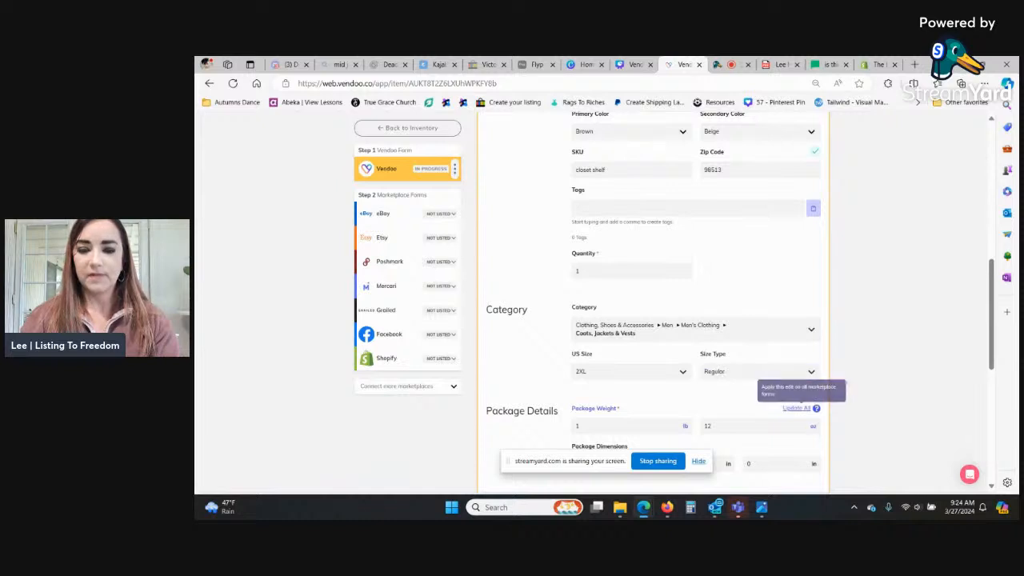
Step: Set the coat's listing price to $22.99 and leave the cost of goods blank
scroll(743, 254, "down", 2)
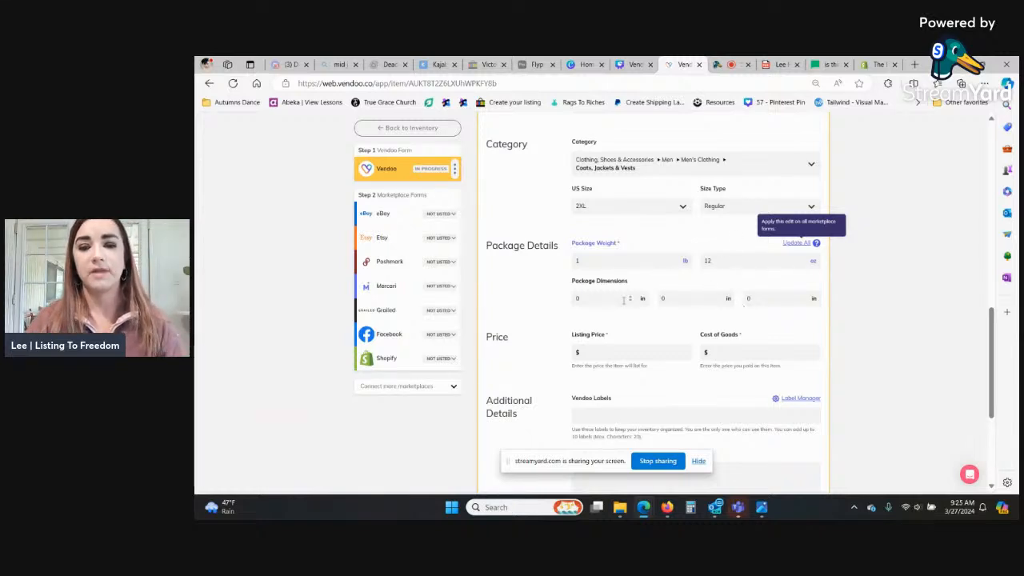
scroll(1001, 337, "down", 2)
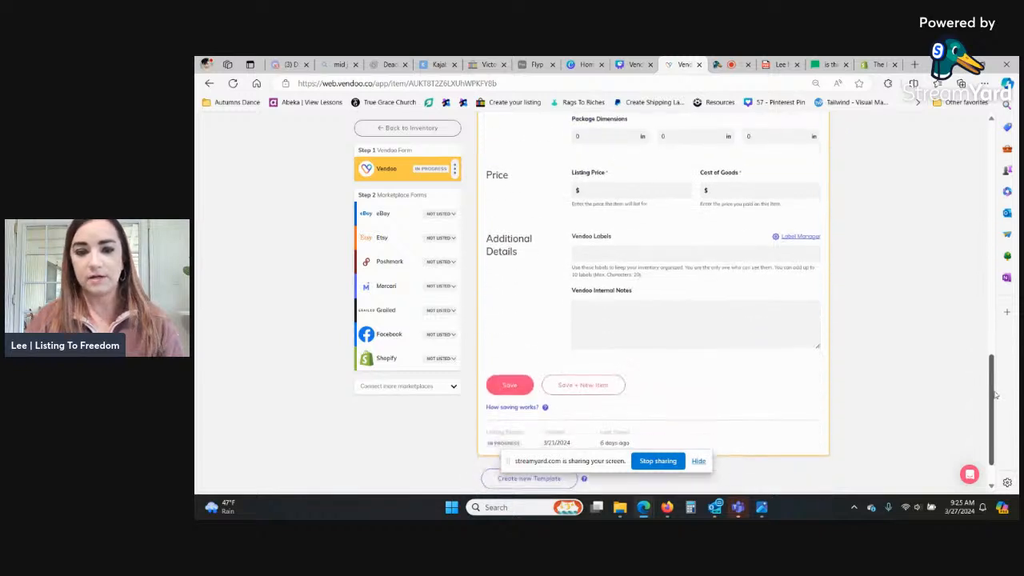
left_click(600, 191)
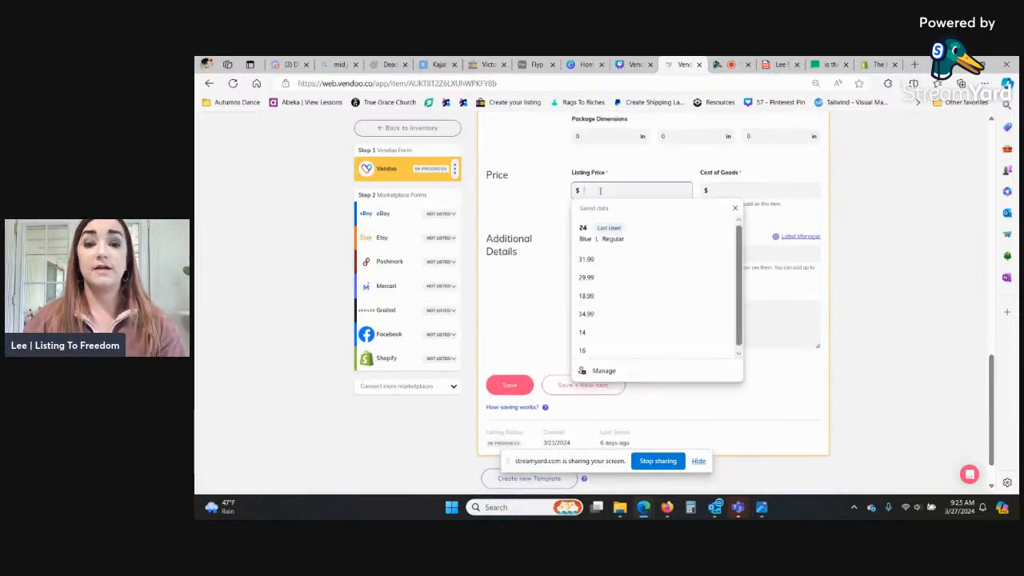
type("22.99")
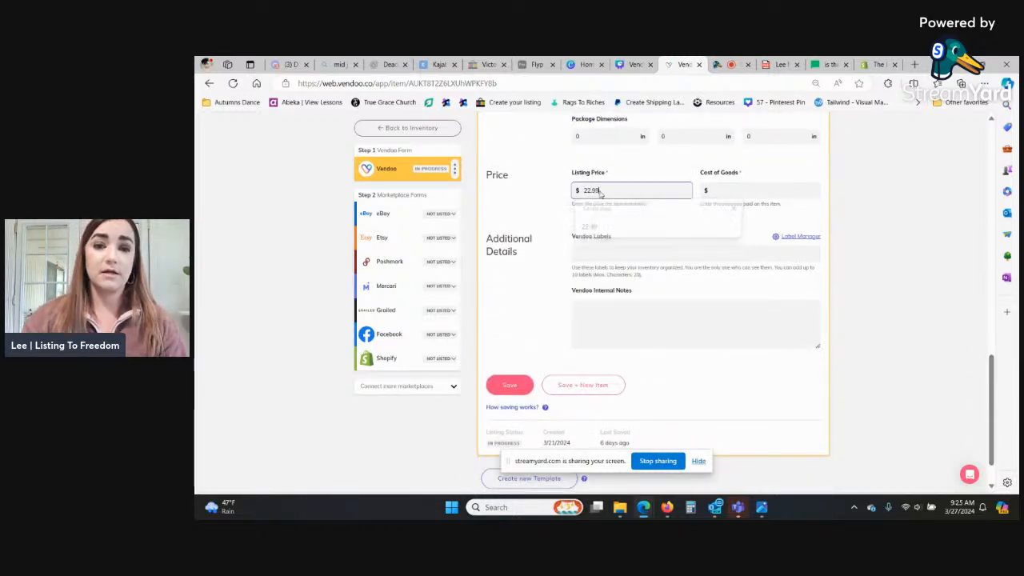
key("Tab")
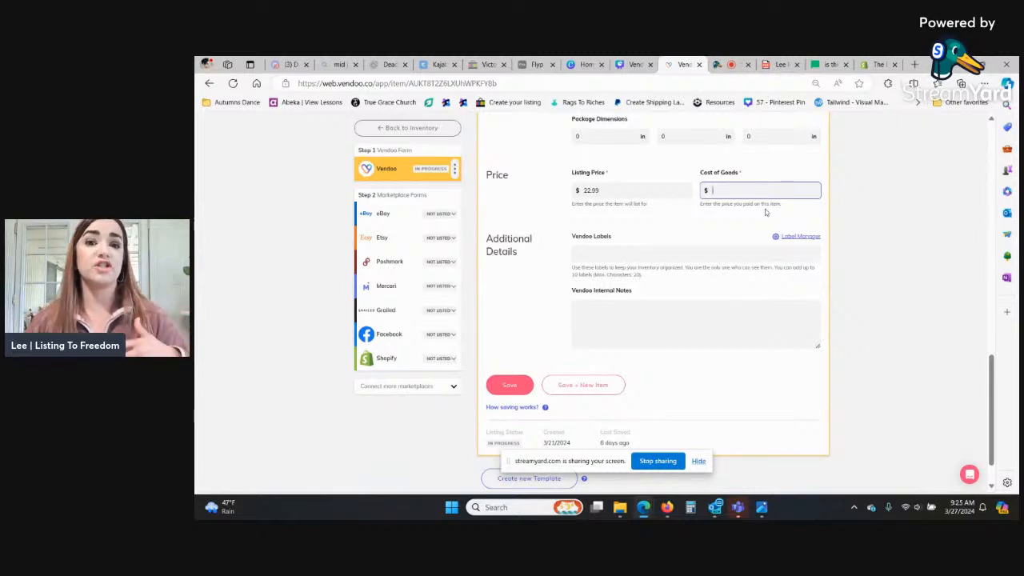
type("5")
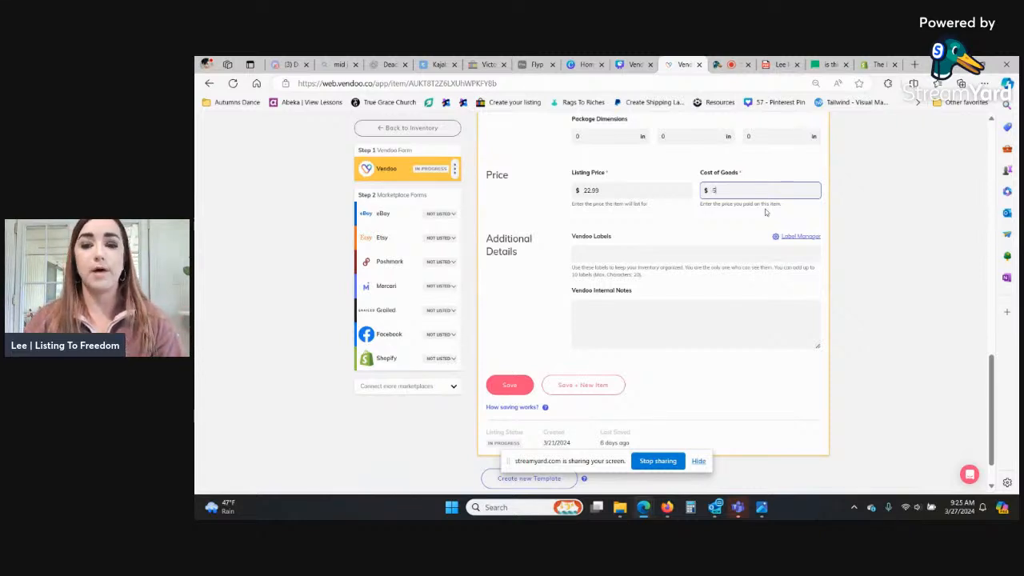
key("BackSpace")
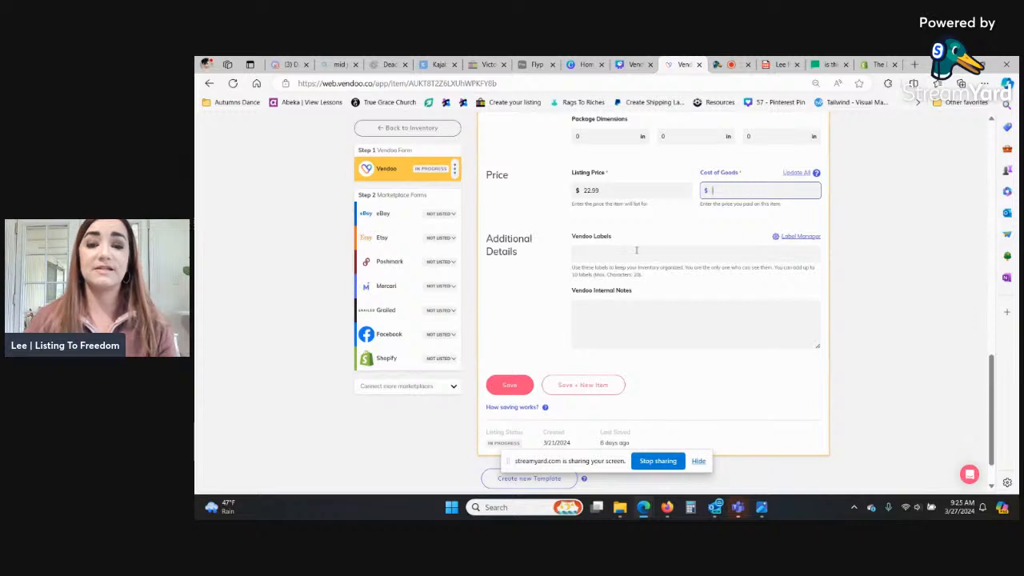
Step: Add the existing Vendoo labels Winter and Fall to the coat's listing
left_click(624, 252)
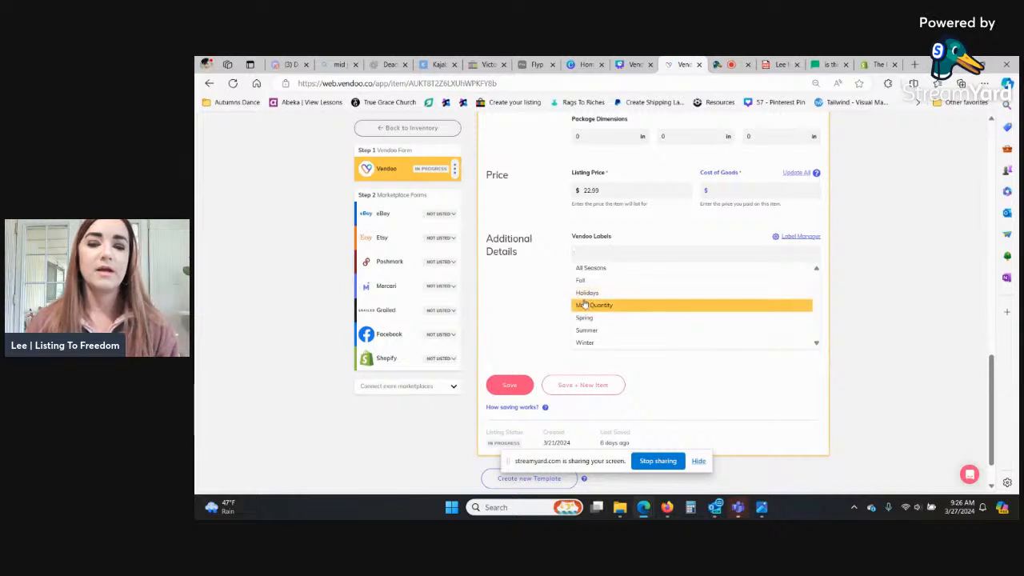
left_click(586, 342)
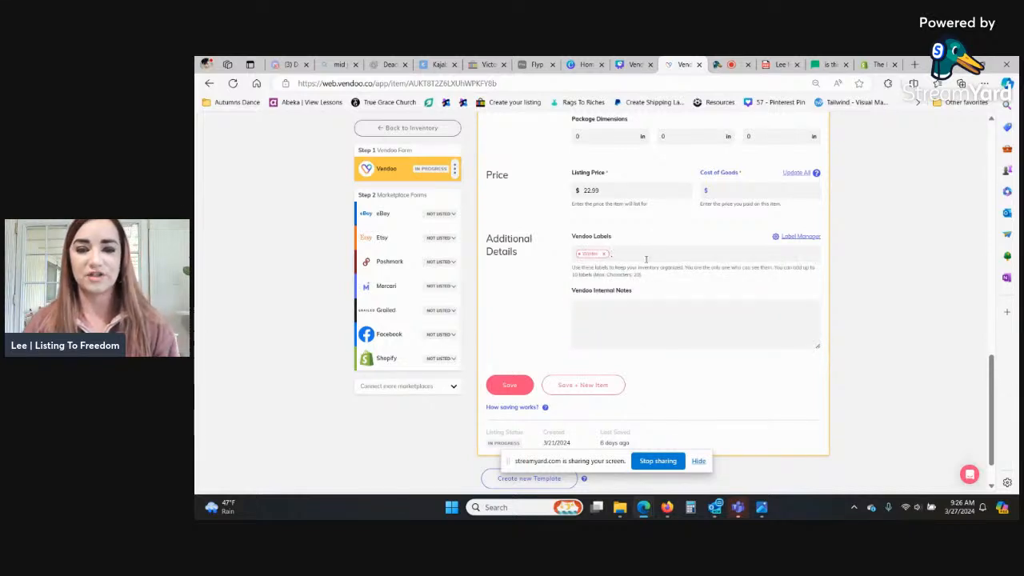
type("f")
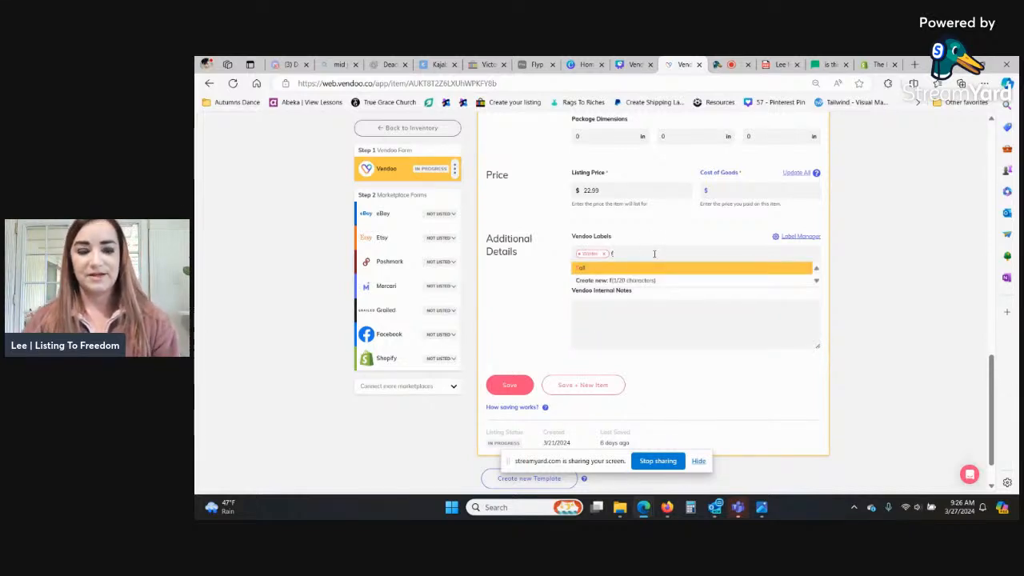
key("BackSpace")
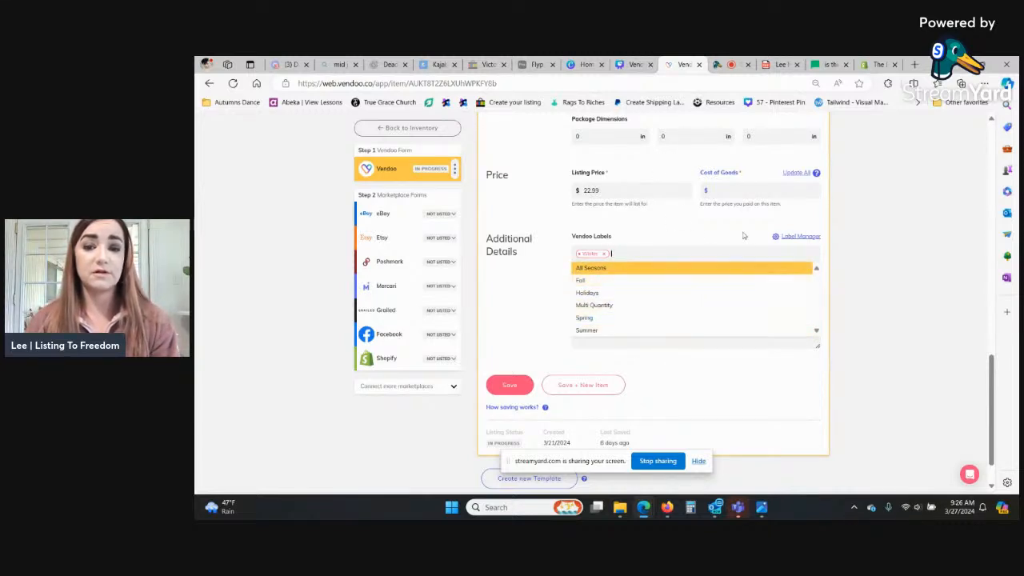
type("f")
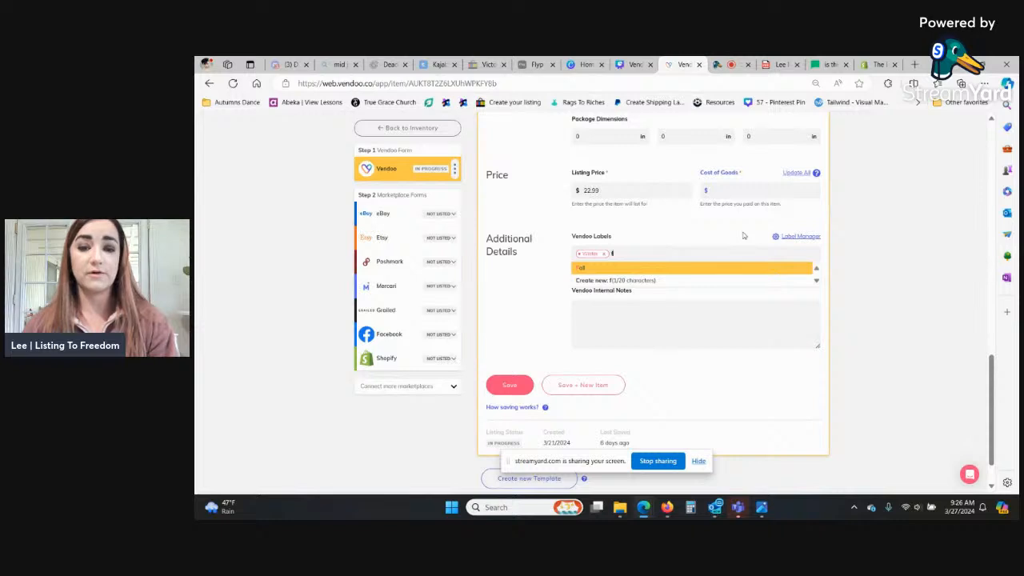
key("Tab")
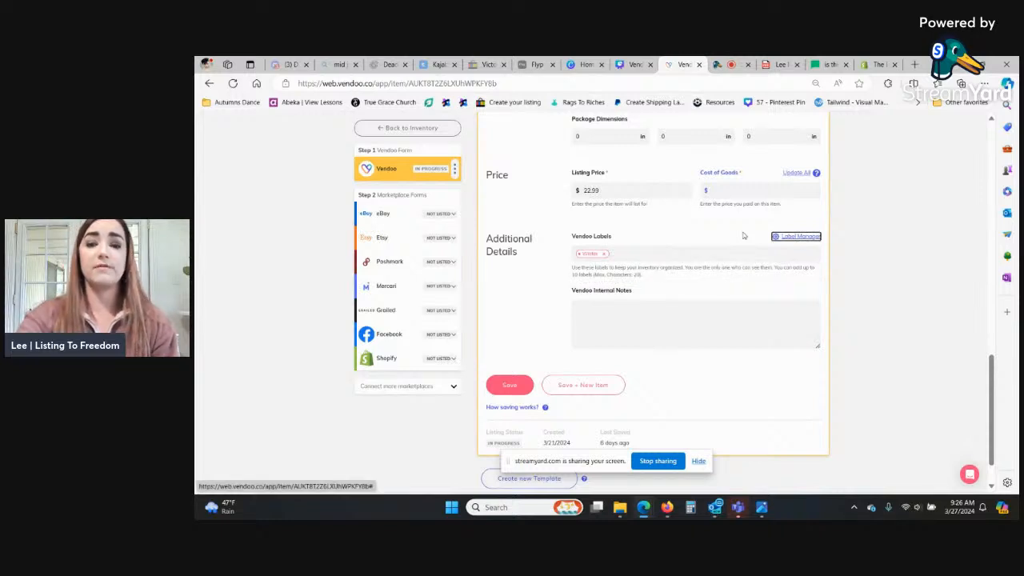
left_click(738, 254)
type("f")
key("Return")
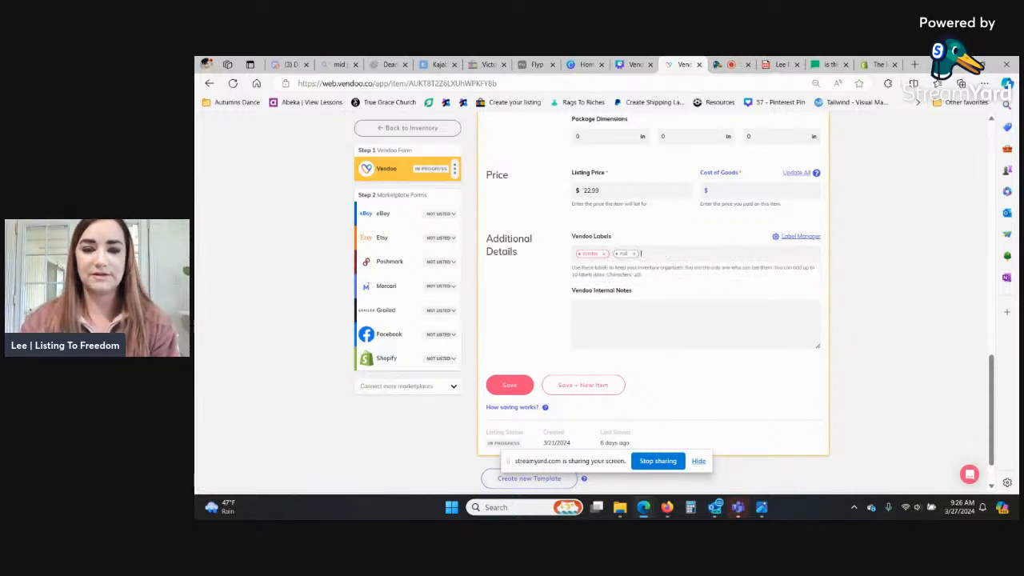
Step: Reselect Brown as the coat's primary color in the item details
scroll(653, 304, "up", 3)
scroll(652, 303, "up", 4)
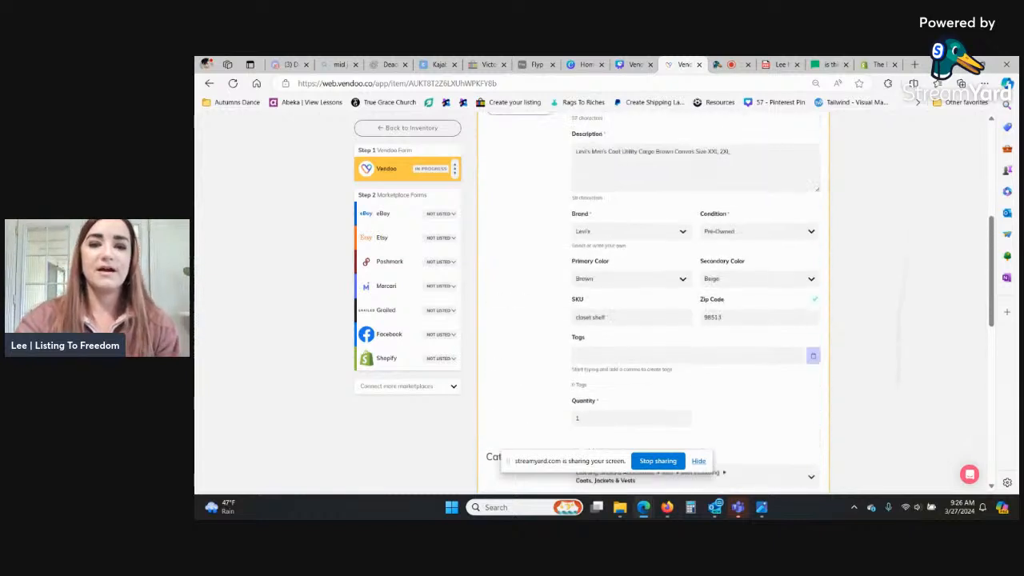
scroll(652, 303, "down", 1)
left_click(624, 309)
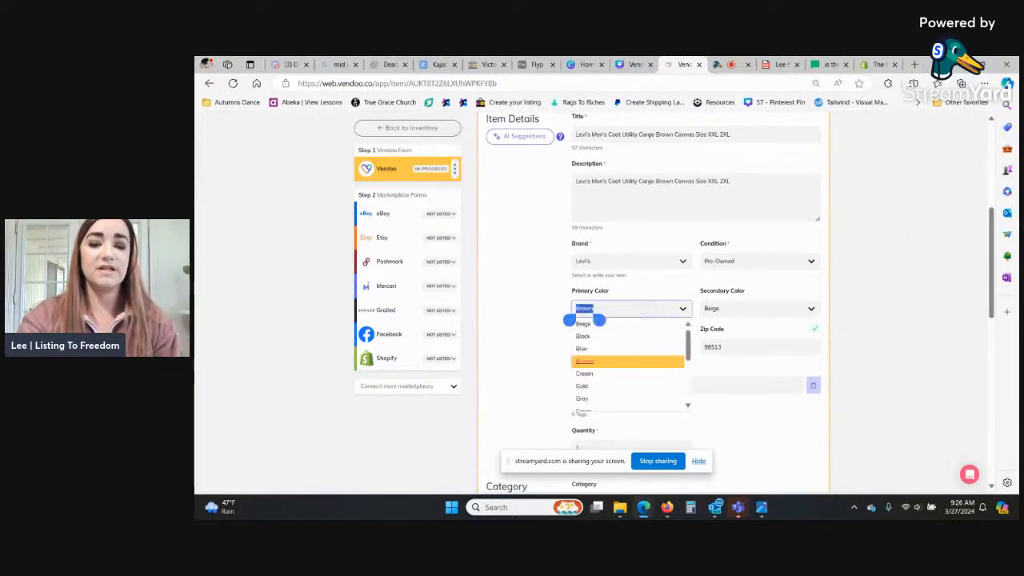
type("ber")
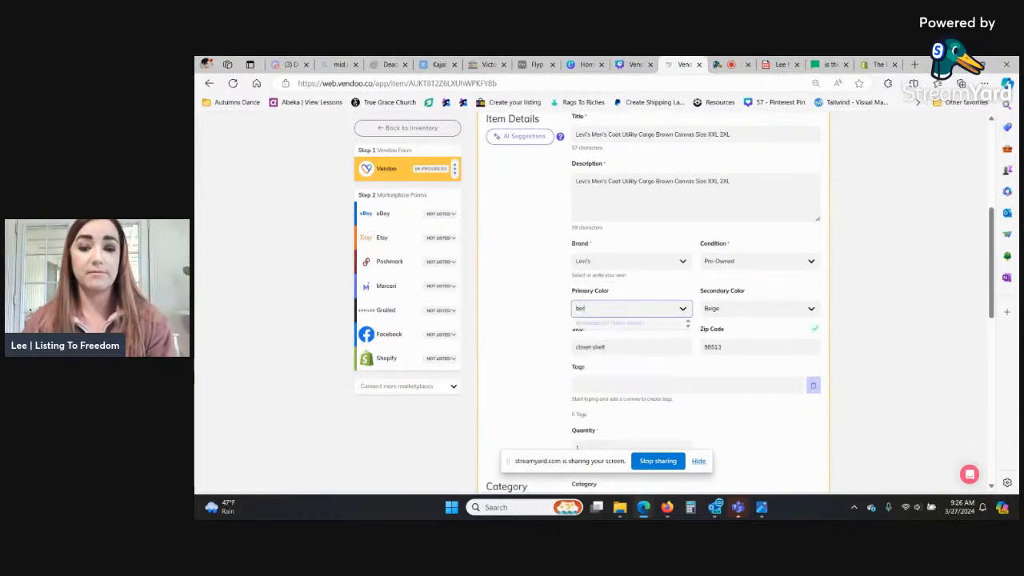
key("BackSpace")
key("BackSpace")
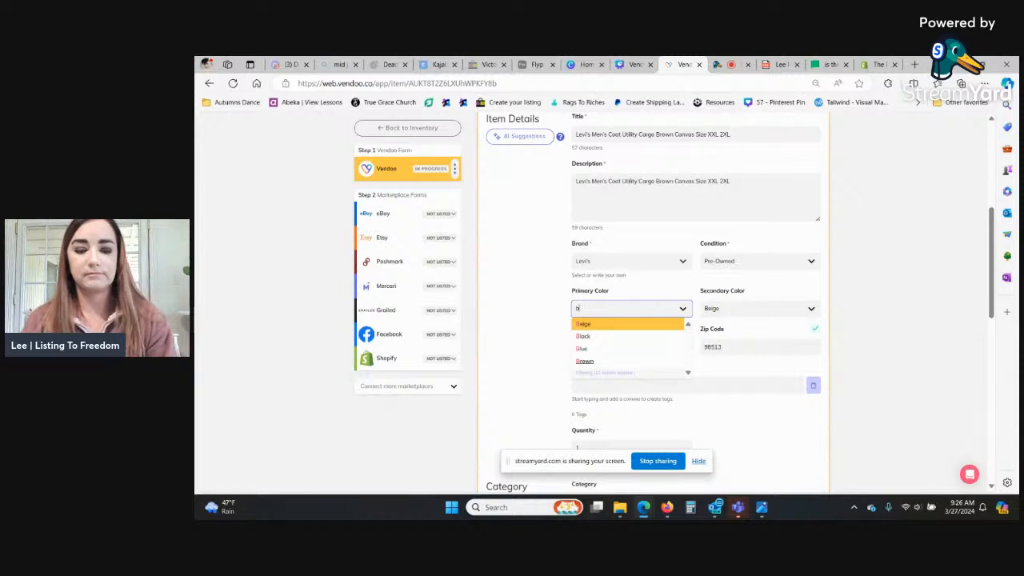
type("r")
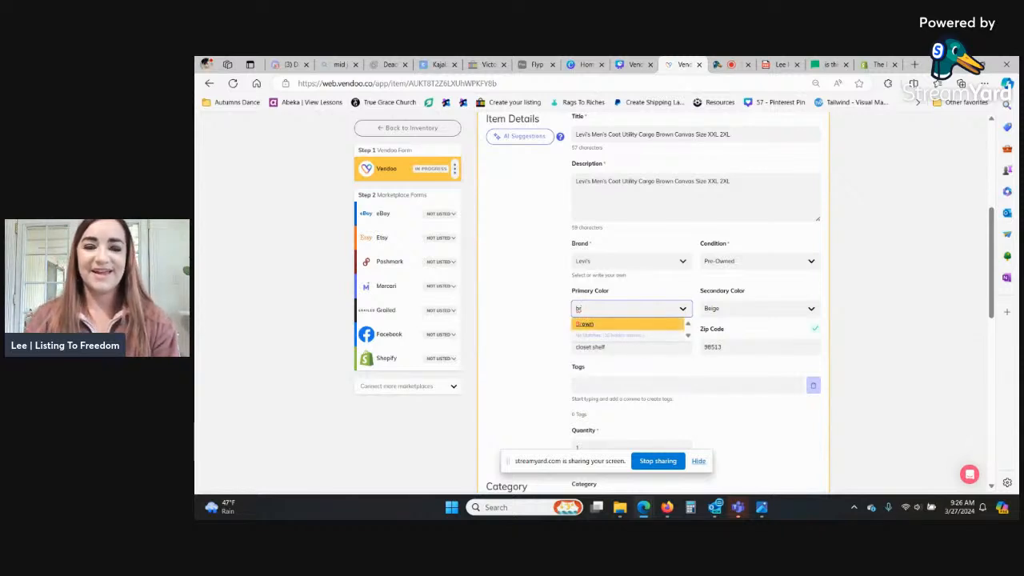
key("Return")
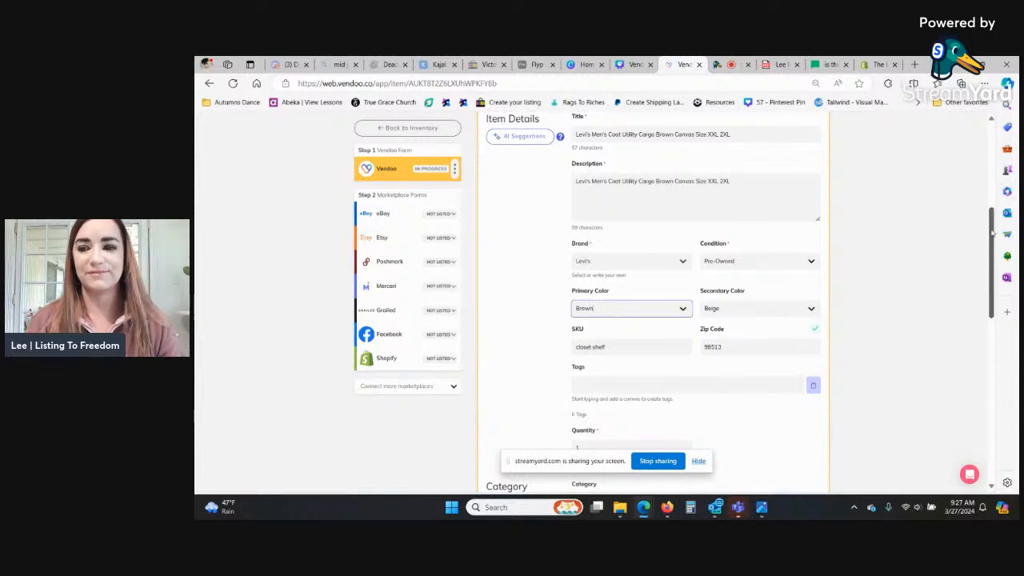
Step: Save the coat's Vendoo form and open its eBay marketplace form
left_click_drag(990, 244, 991, 401)
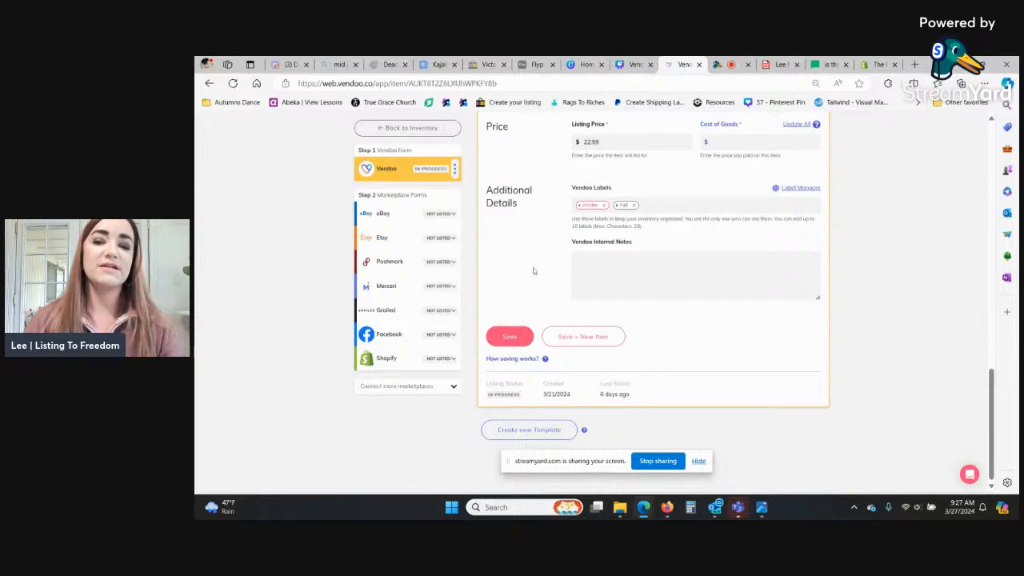
left_click(507, 338)
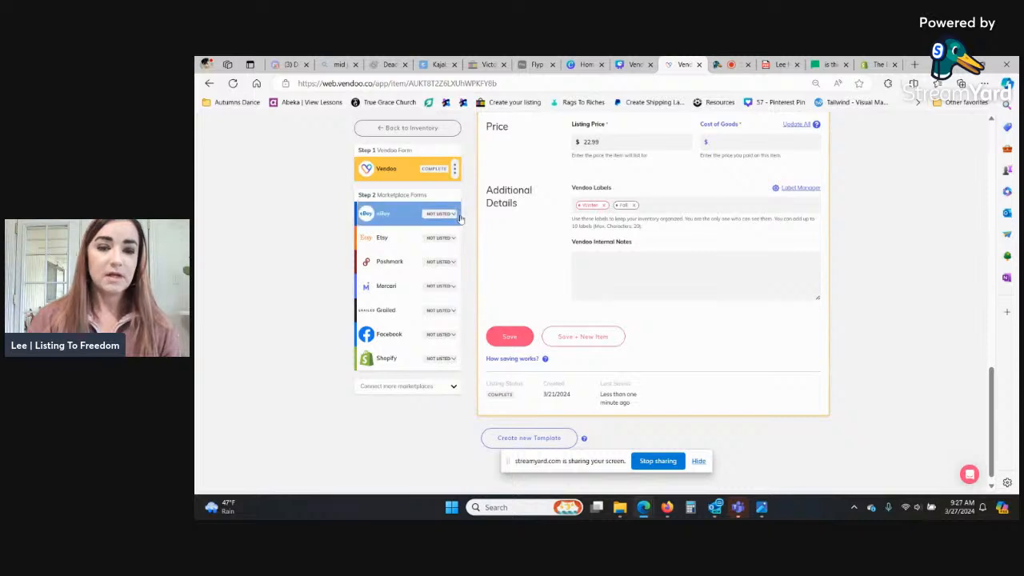
left_click(402, 216)
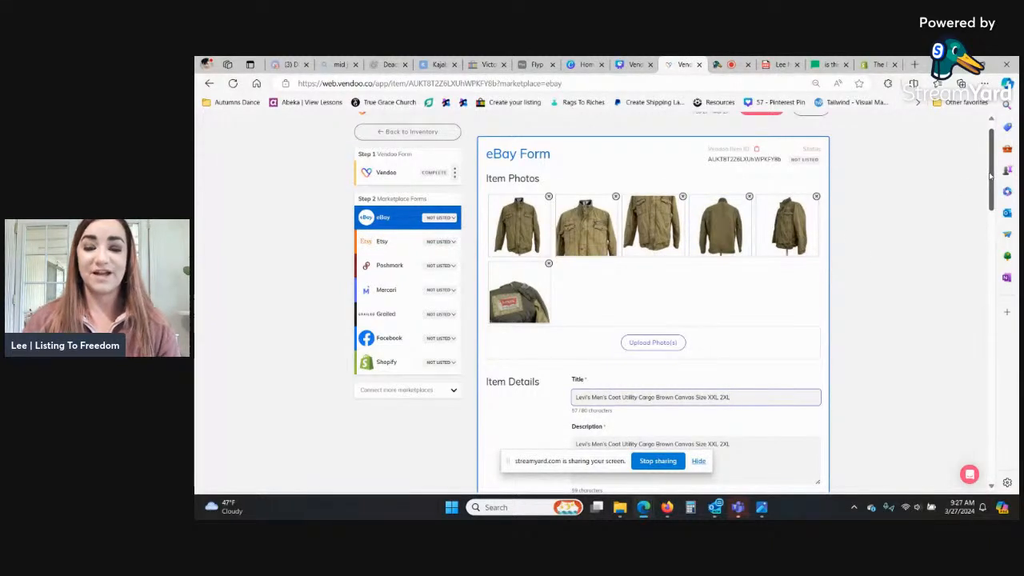
Step: Set the eBay category specifics to department Men and outer shell material Cotton
scroll(990, 175, "down", 1)
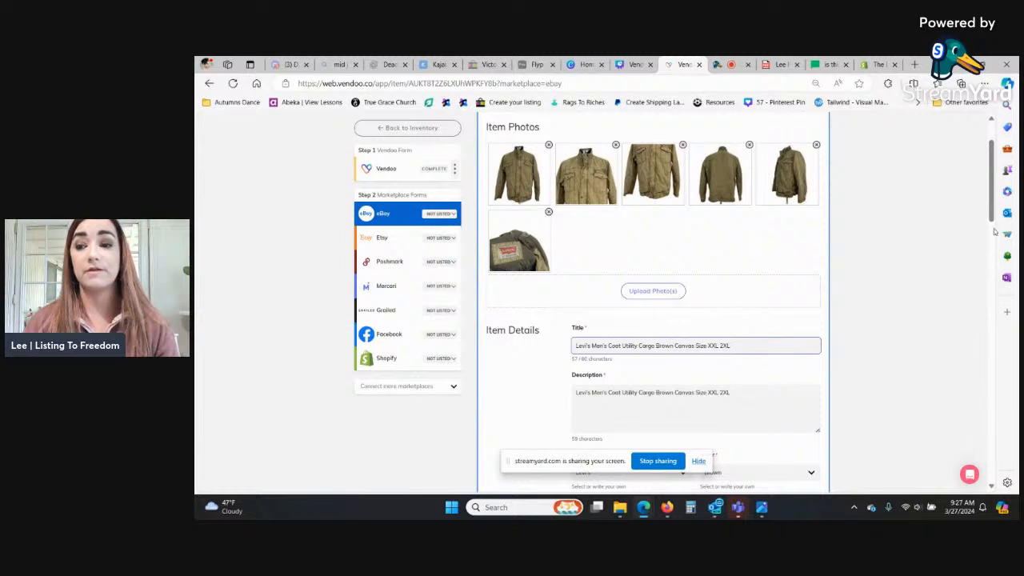
scroll(995, 240, "down", 4)
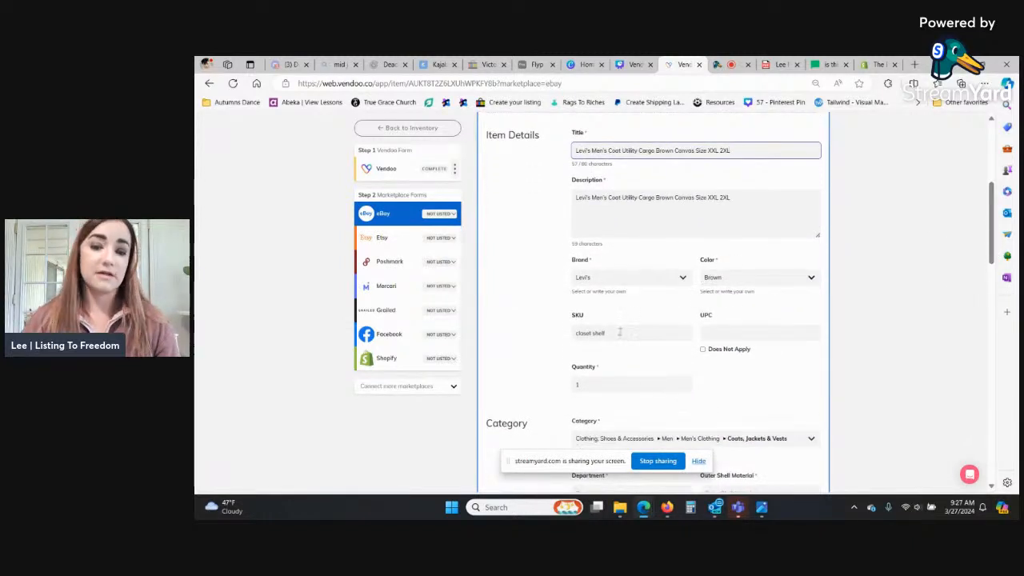
scroll(994, 275, "down", 3)
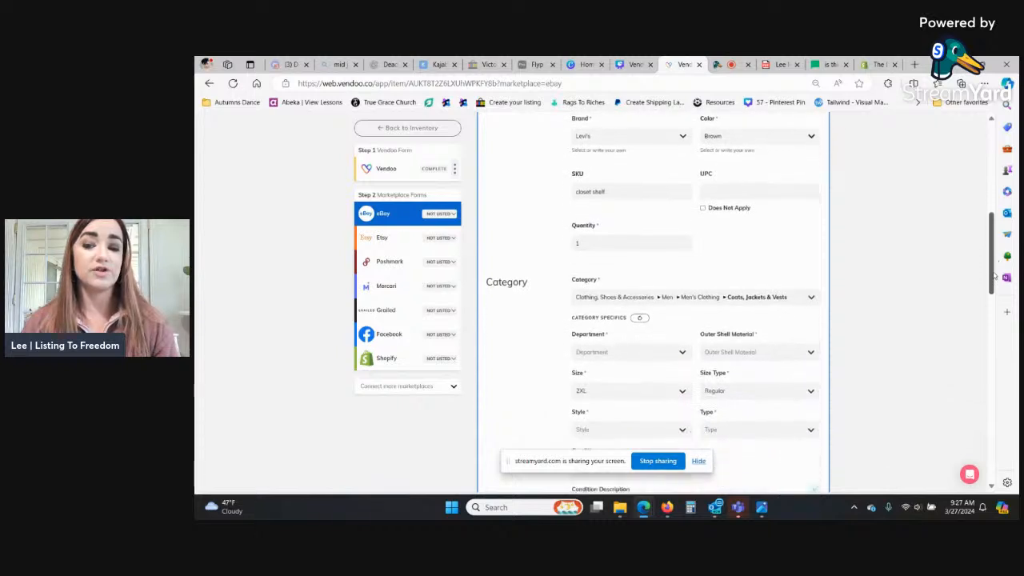
left_click_drag(994, 276, 989, 305)
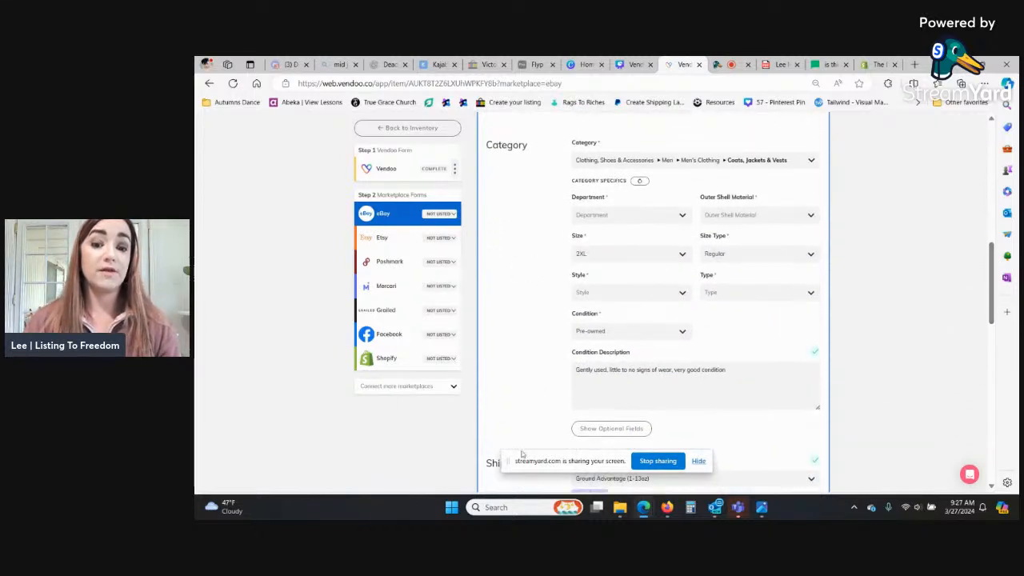
left_click(600, 216)
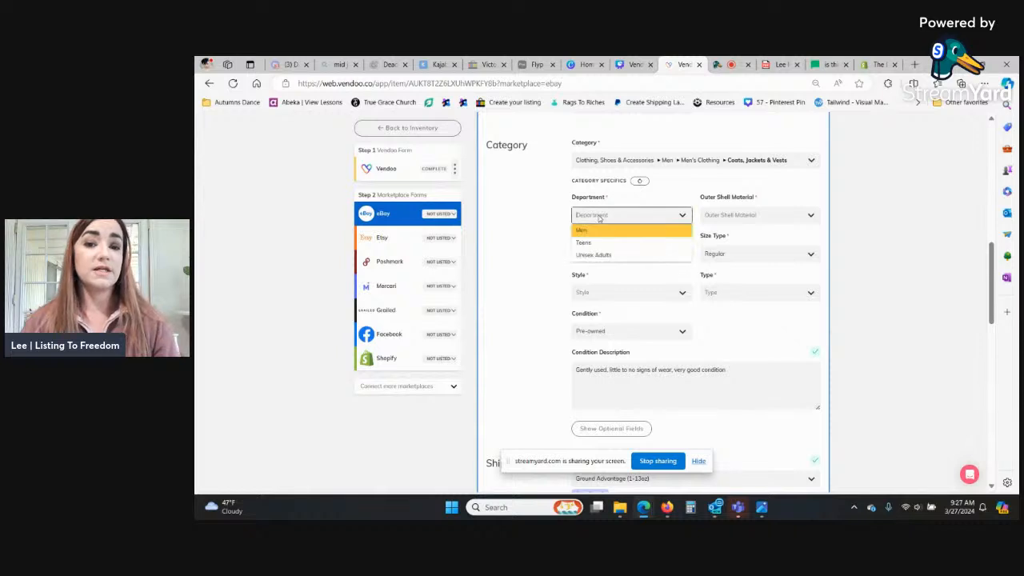
key("Return")
key("Tab")
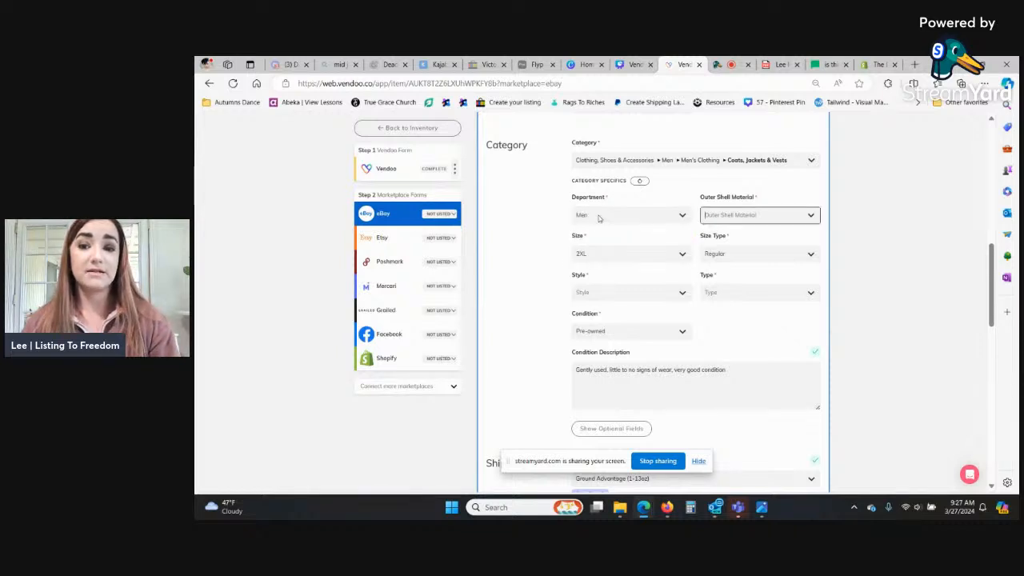
type("cot")
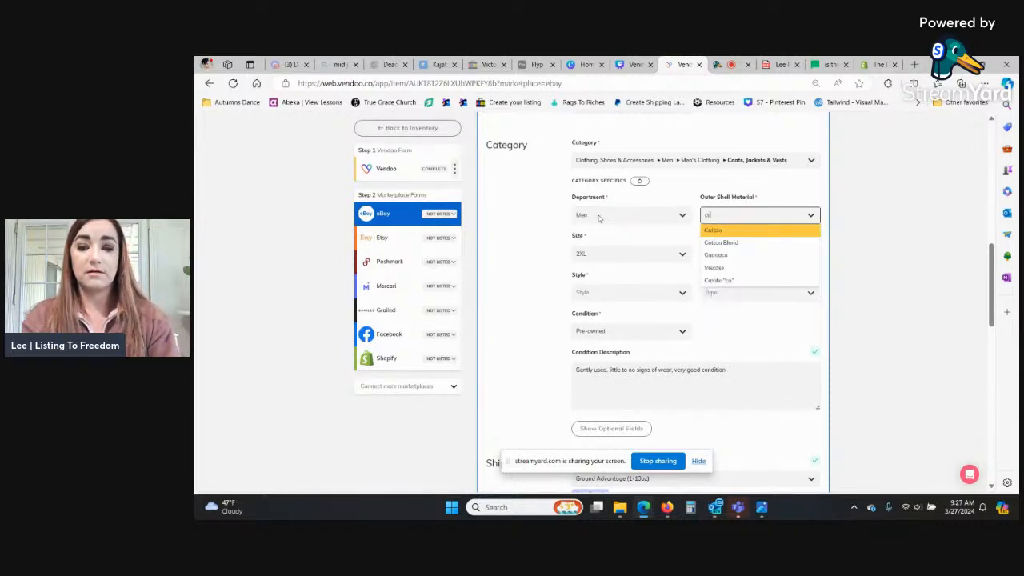
key("Return")
Step: Set the coat's eBay style to Military Jacket and its type to Coat
key("Tab")
key("Tab")
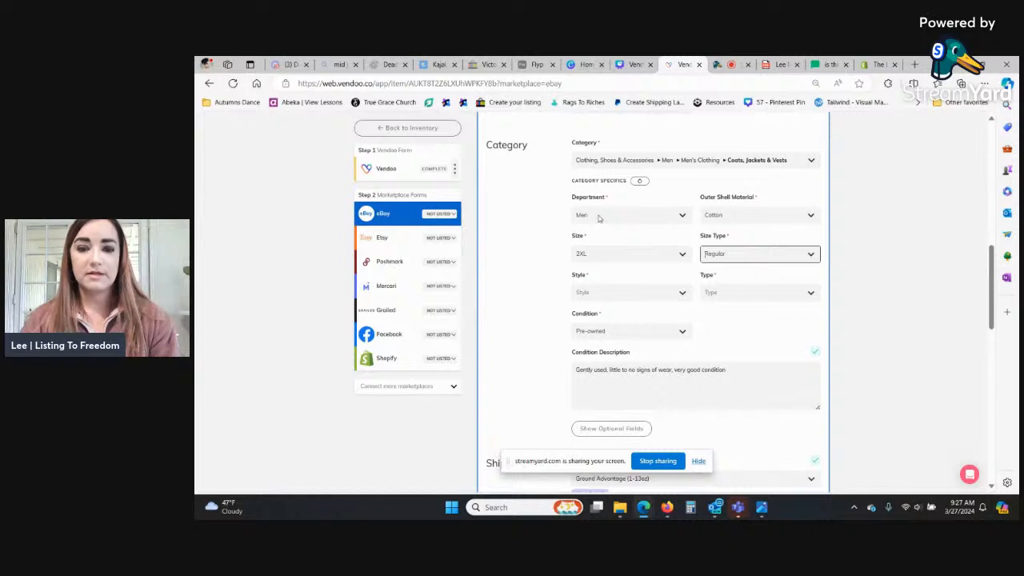
key("Tab")
type("c")
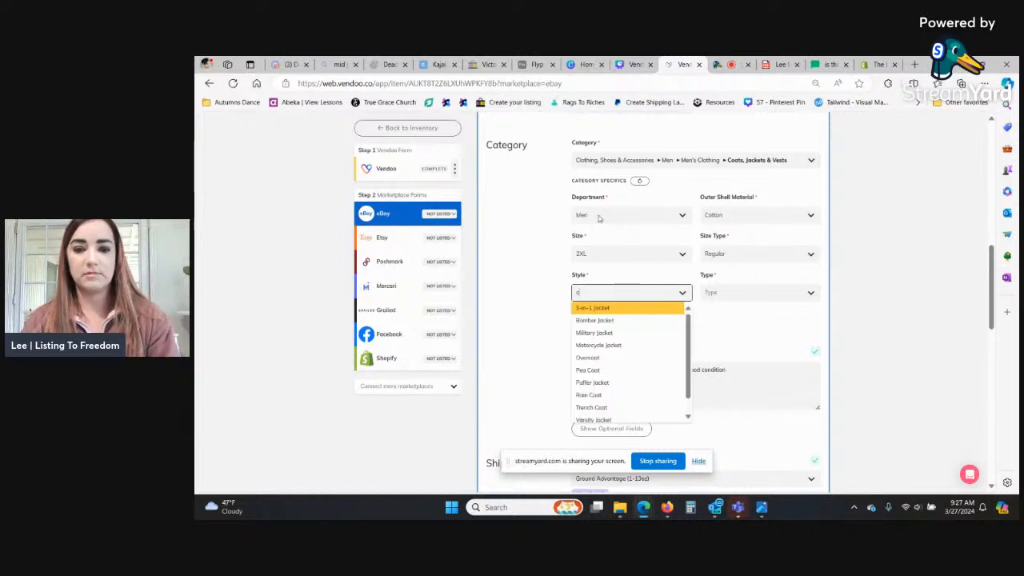
key("Down")
key("Down")
key("Return")
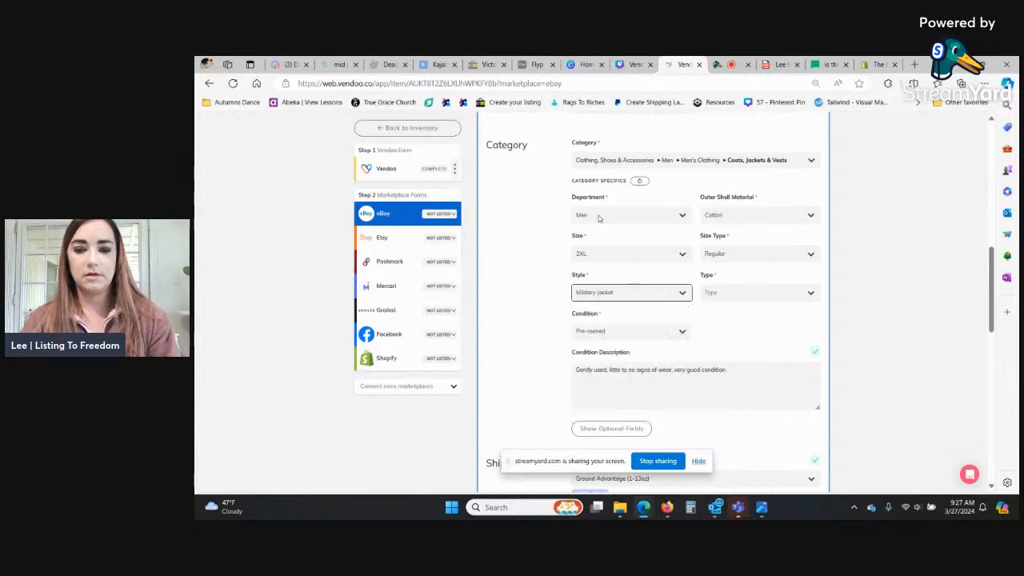
key("Tab")
type("c")
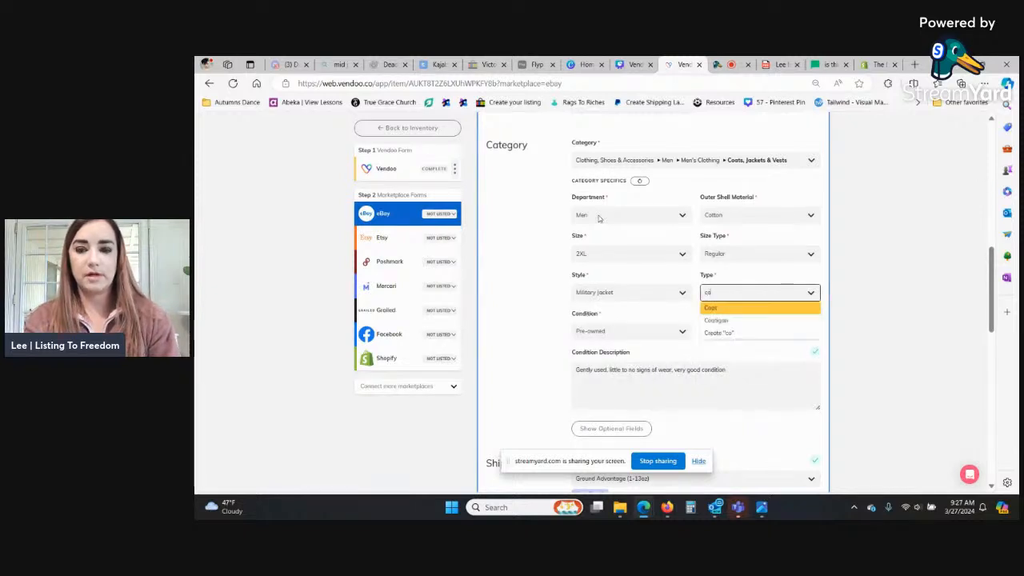
key("Return")
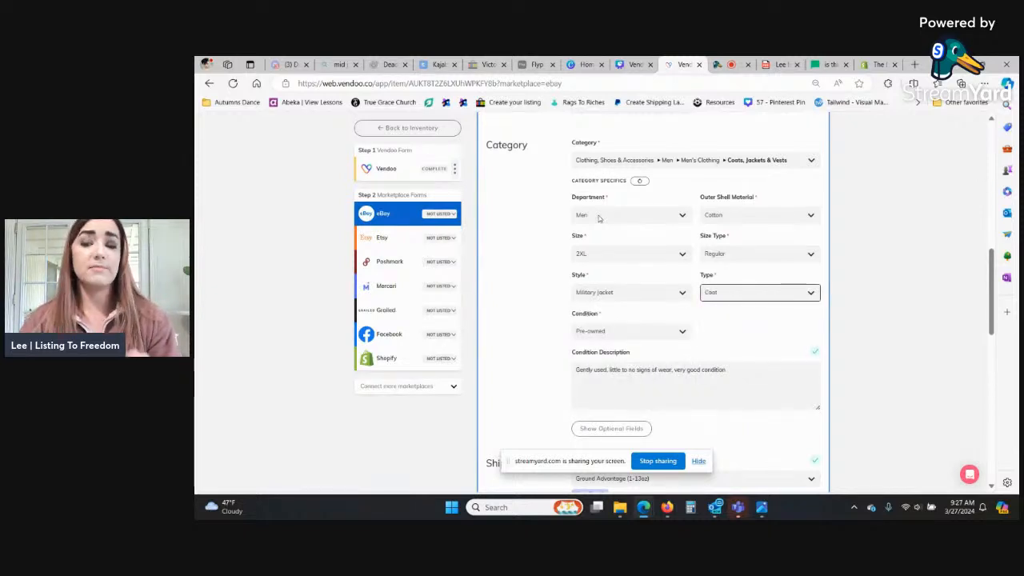
Step: Reselect Coat as the type in the eBay category specifics
left_click(814, 295)
left_click(814, 296)
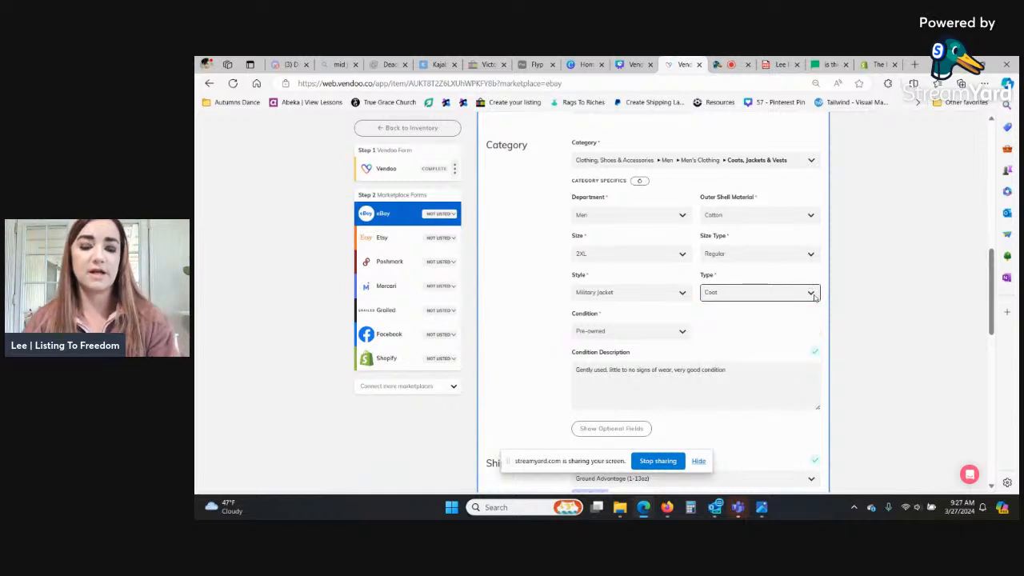
type("c")
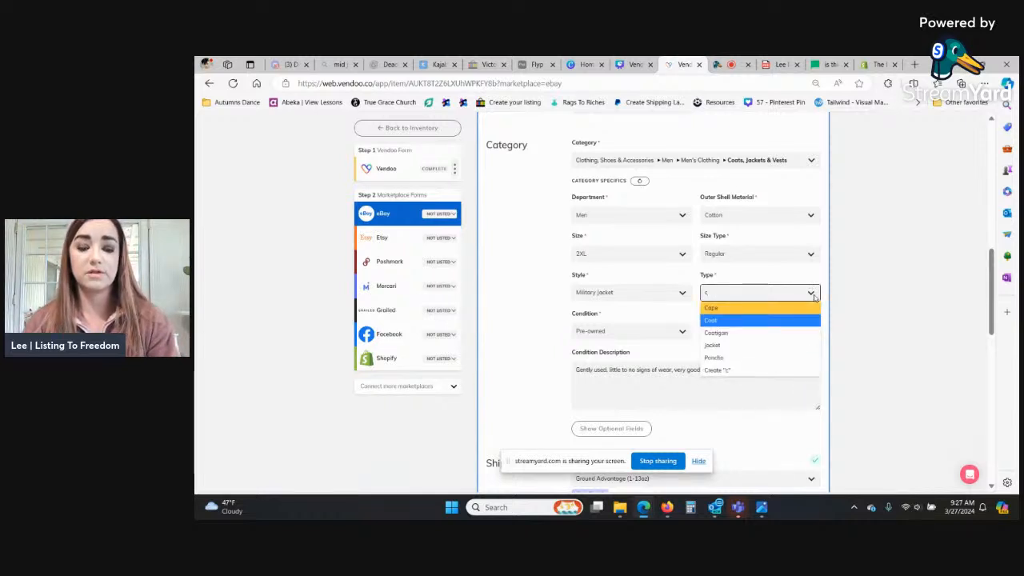
type("o")
key("Return")
Step: Show the optional eBay category fields below the coat's condition description
scroll(814, 296, "down", 3)
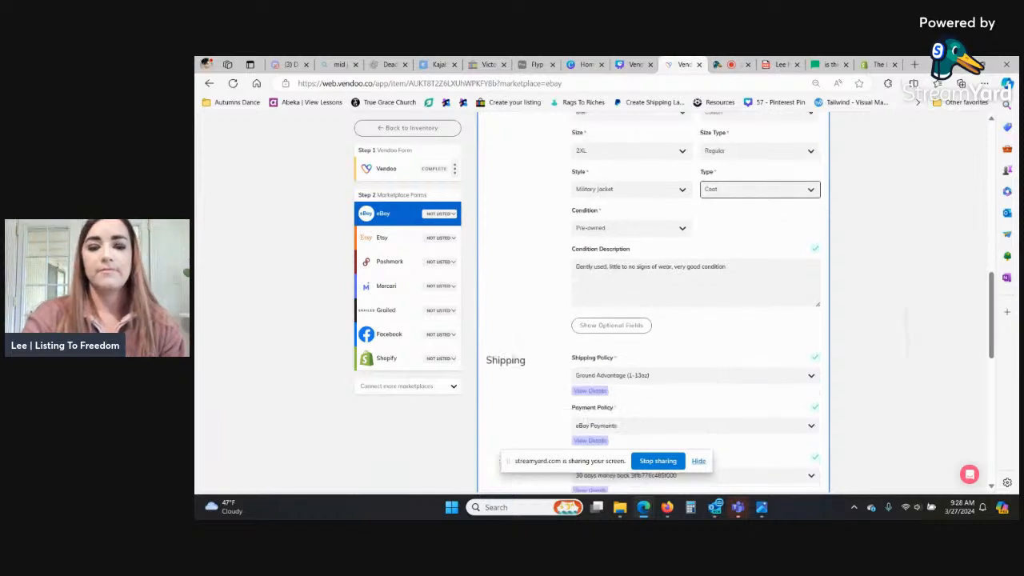
left_click(725, 190)
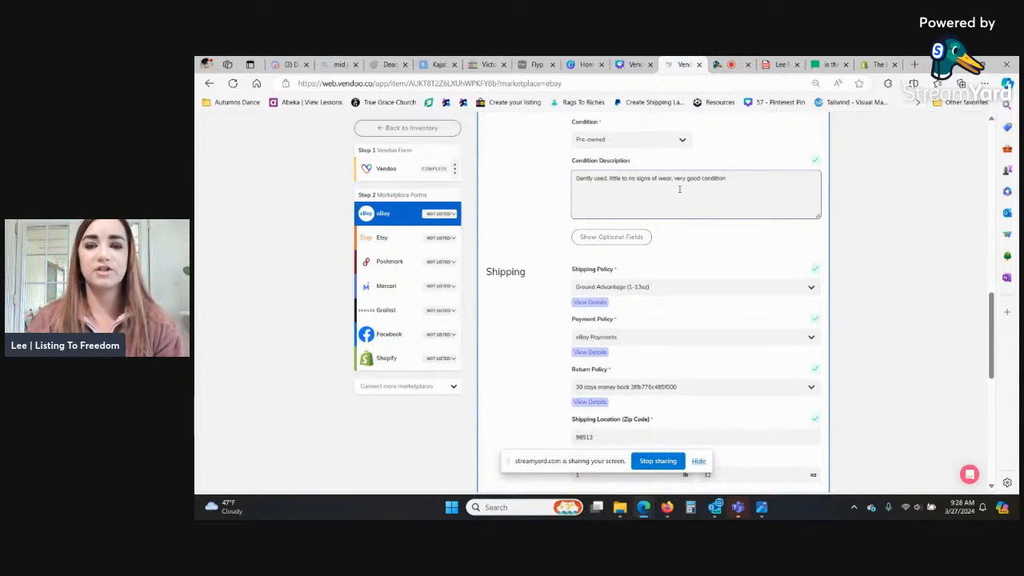
left_click(611, 245)
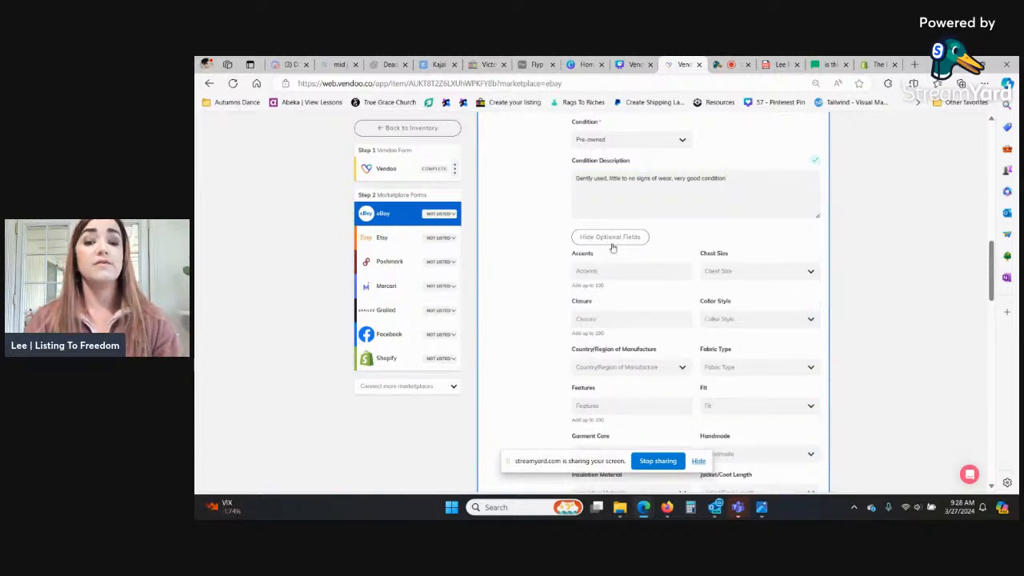
scroll(612, 248, "down", 2)
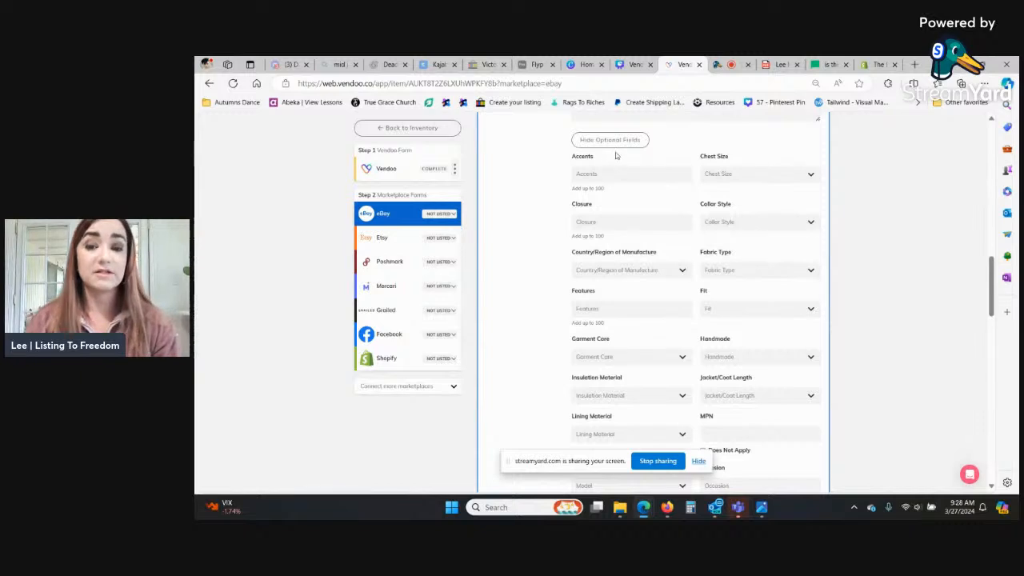
left_click(636, 176)
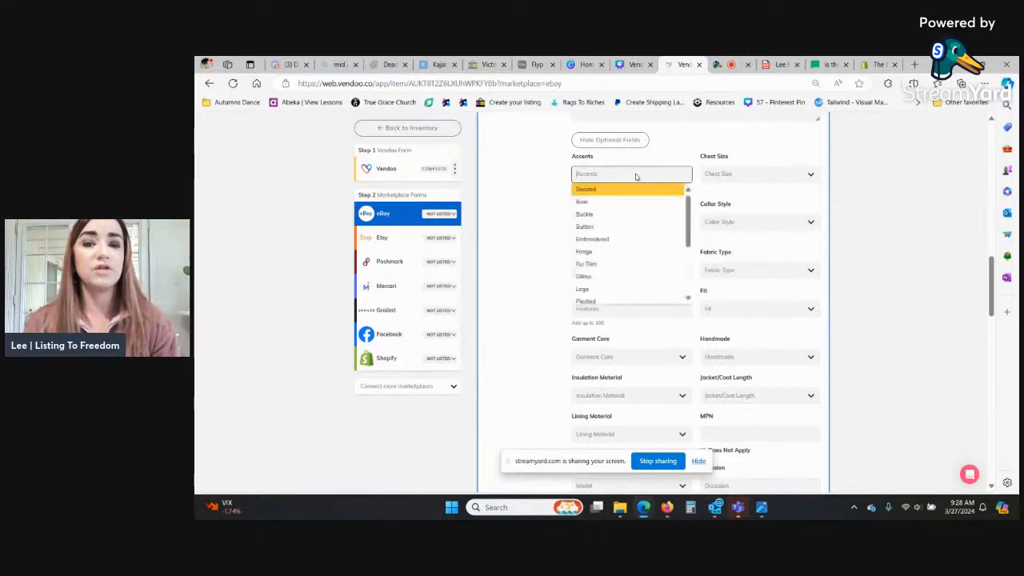
key("Return")
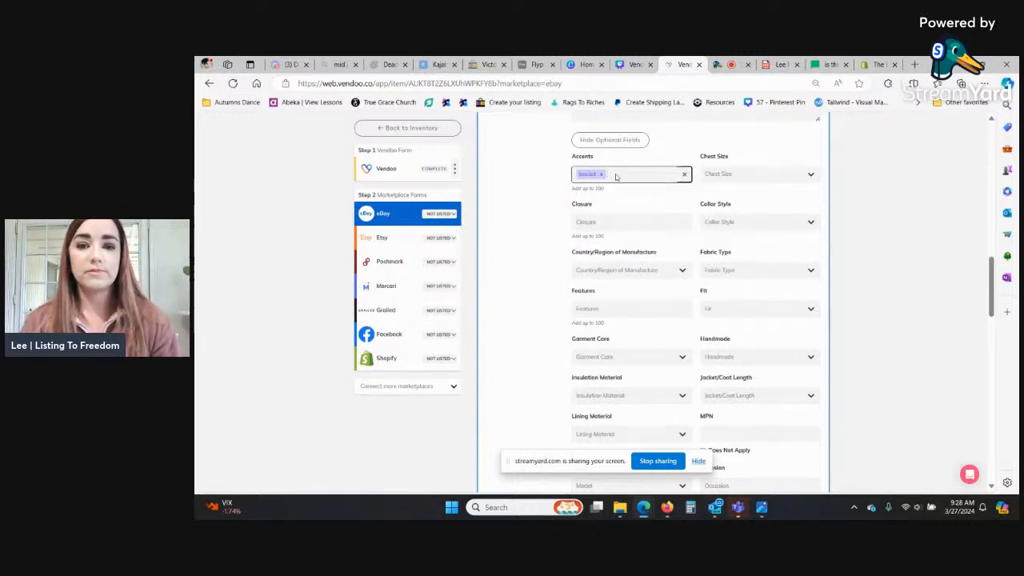
left_click(600, 174)
Step: Set the coat's closure to Zip and its jacket/coat length to Mid-Length in the optional fields
left_click(603, 224)
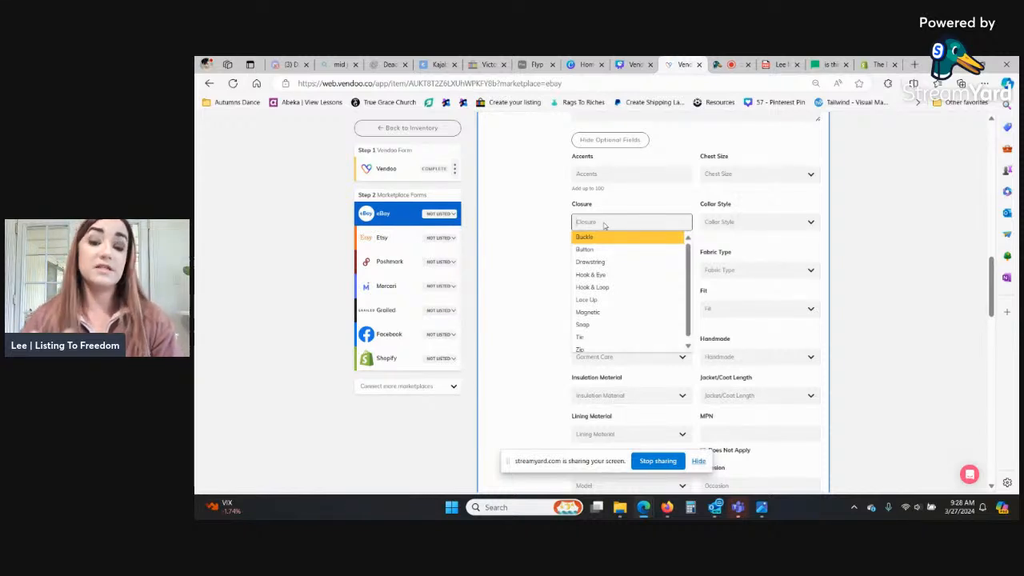
type("z")
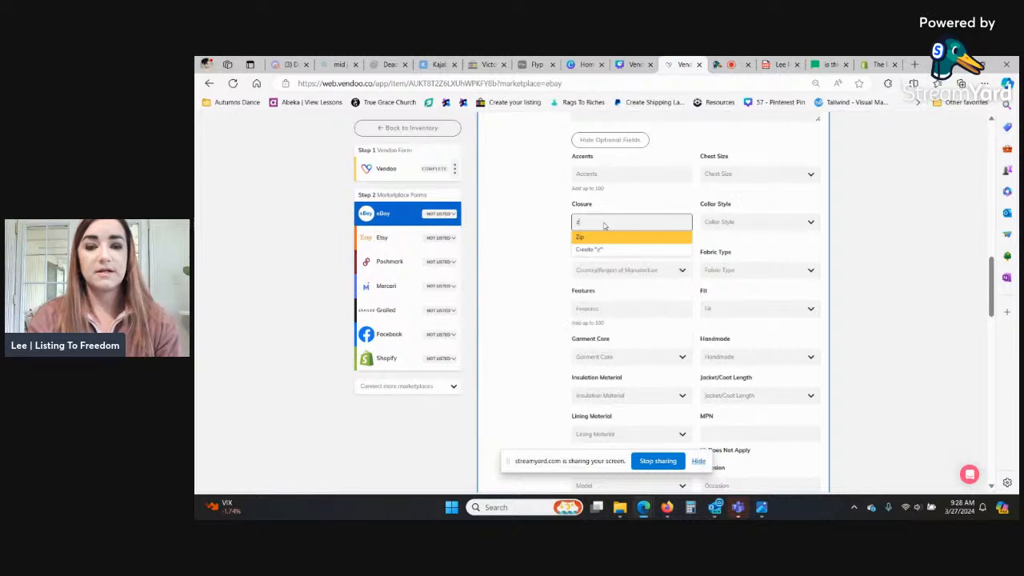
key("Return")
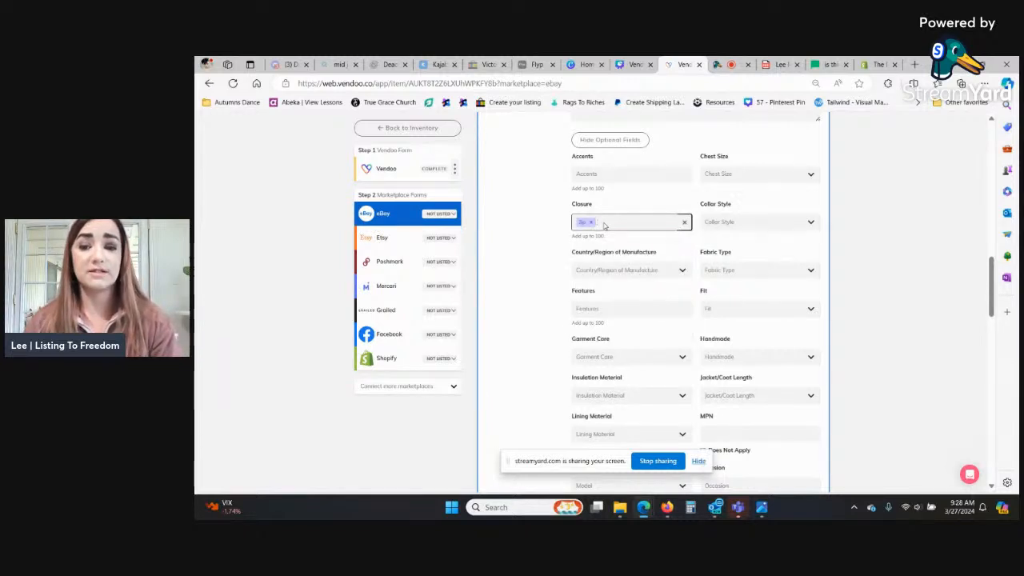
scroll(604, 226, "down", 2)
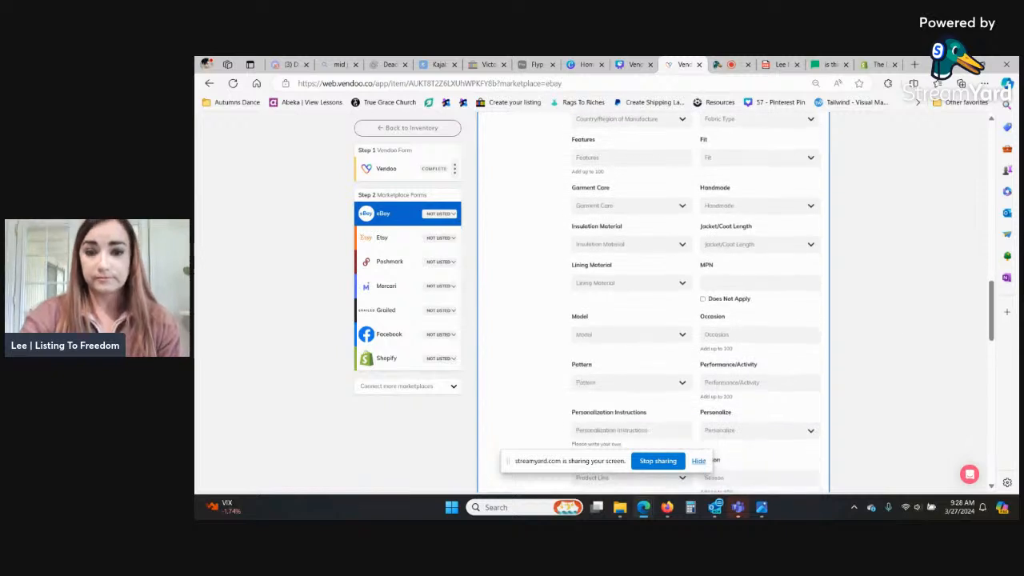
left_click(754, 244)
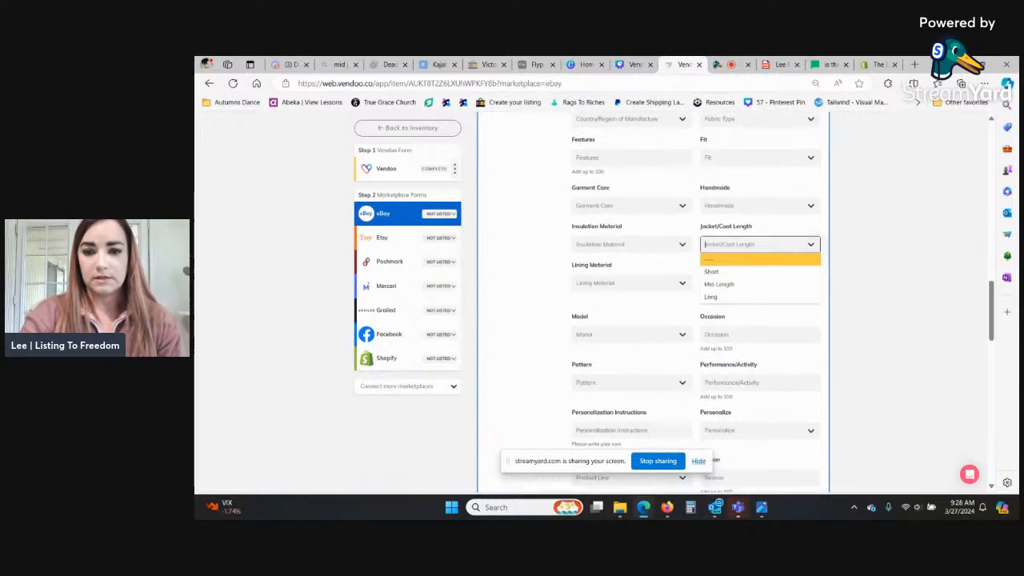
left_click(719, 284)
Step: Set the coat's pattern to Solid in the optional eBay category fields
scroll(719, 284, "down", 1)
left_click(630, 315)
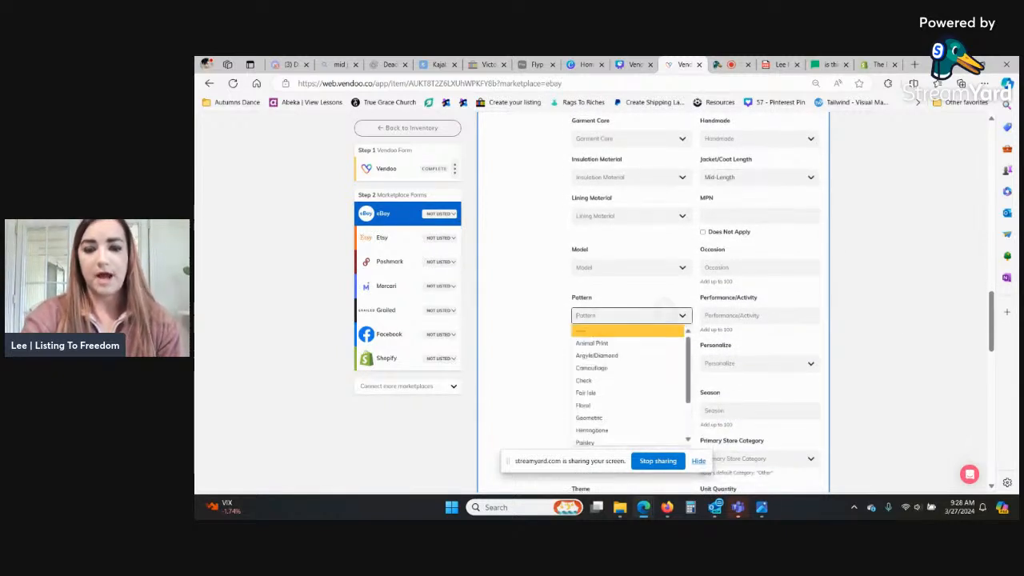
type("li")
key("Return")
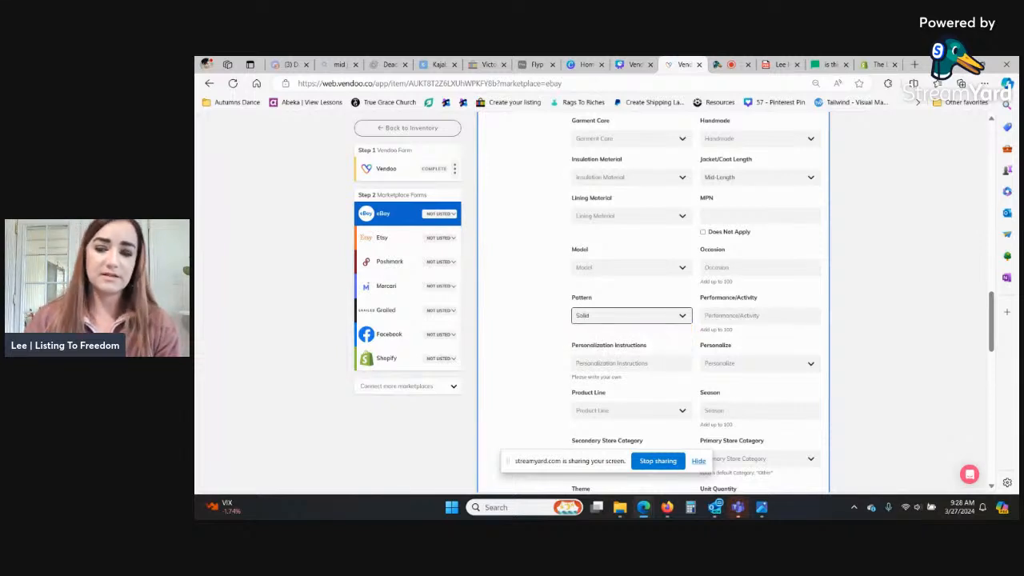
Step: Review the coat's required eBay category specifics and the remaining optional fields for details worth filling in
scroll(696, 304, "down", 2)
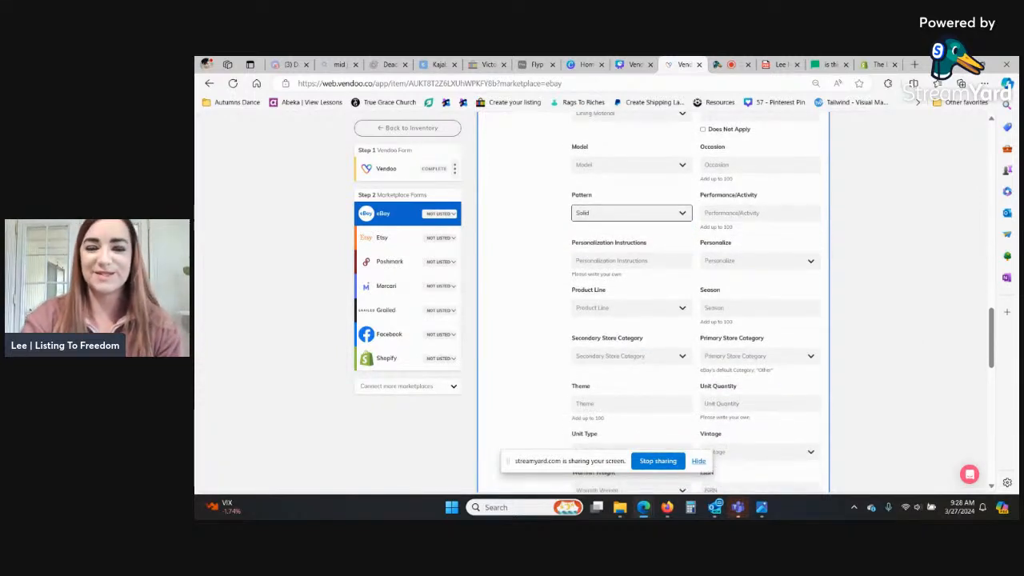
scroll(696, 304, "up", 3)
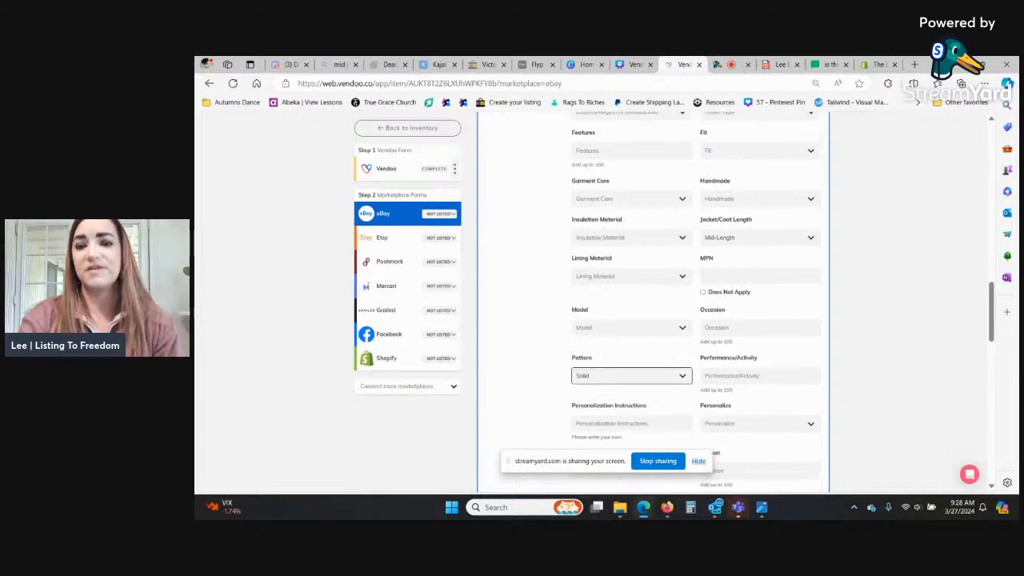
scroll(696, 304, "up", 3)
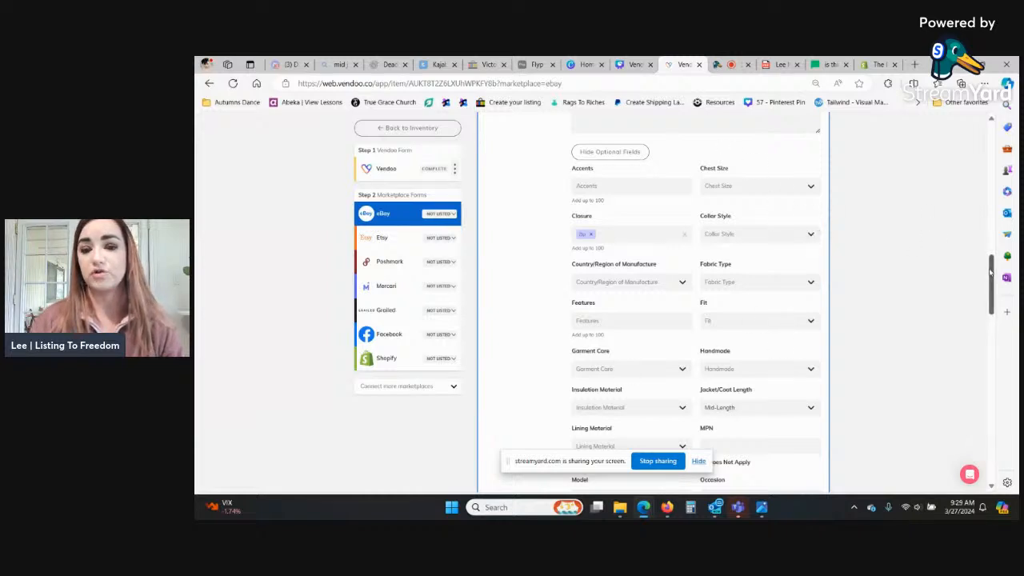
left_click_drag(987, 264, 990, 294)
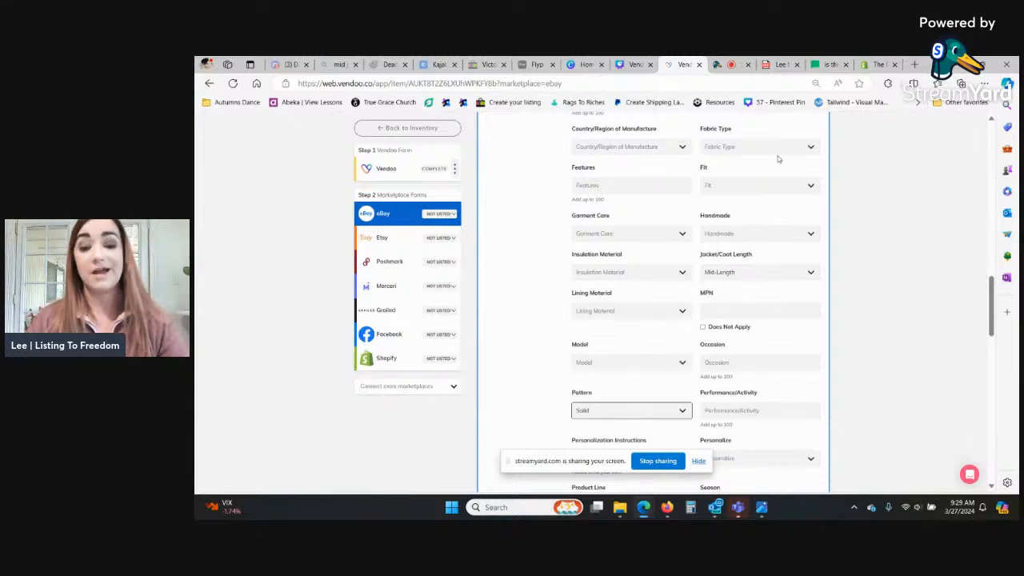
left_click_drag(989, 271, 994, 209)
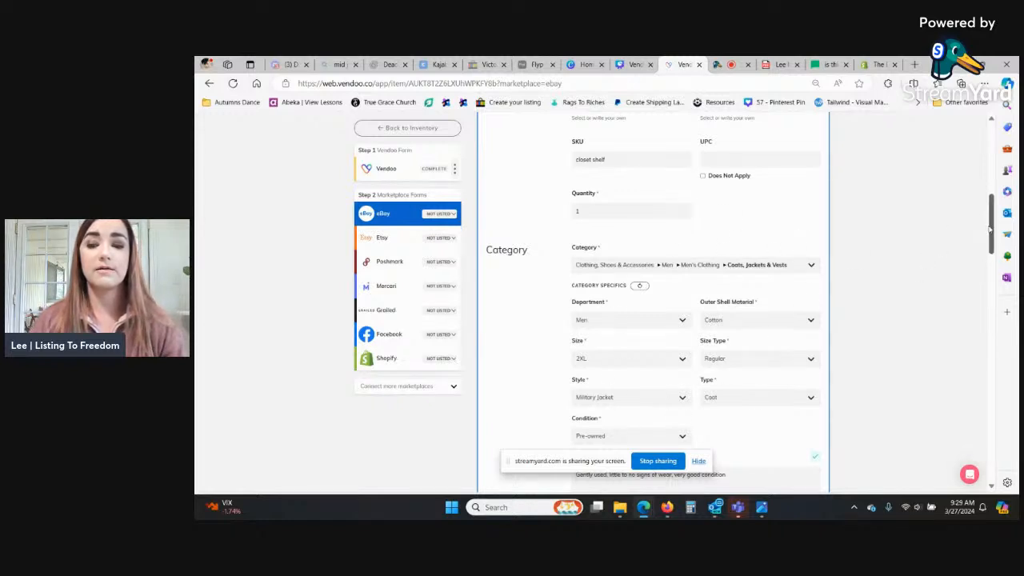
left_click_drag(990, 230, 989, 287)
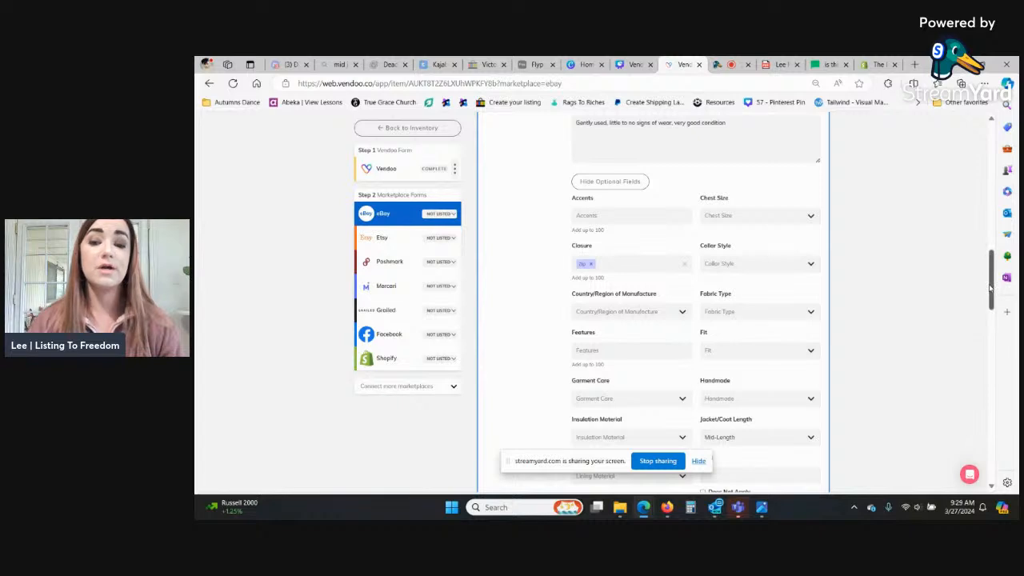
left_click_drag(990, 287, 990, 288)
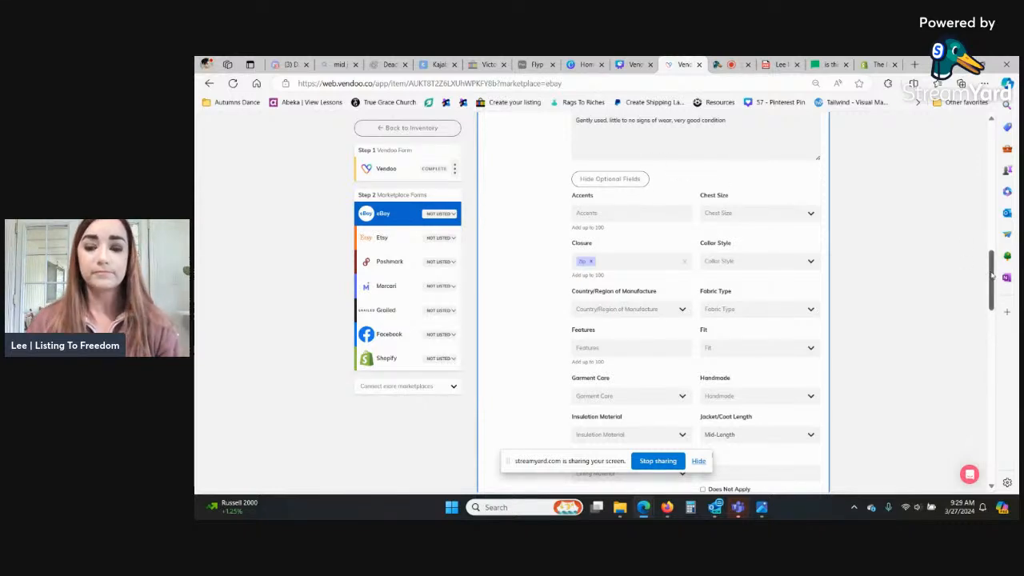
left_click_drag(990, 279, 992, 295)
Step: Set the eBay shipping policy to Ground Advantage (1lb+), $8.99 flat rate
scroll(989, 298, "down", 10)
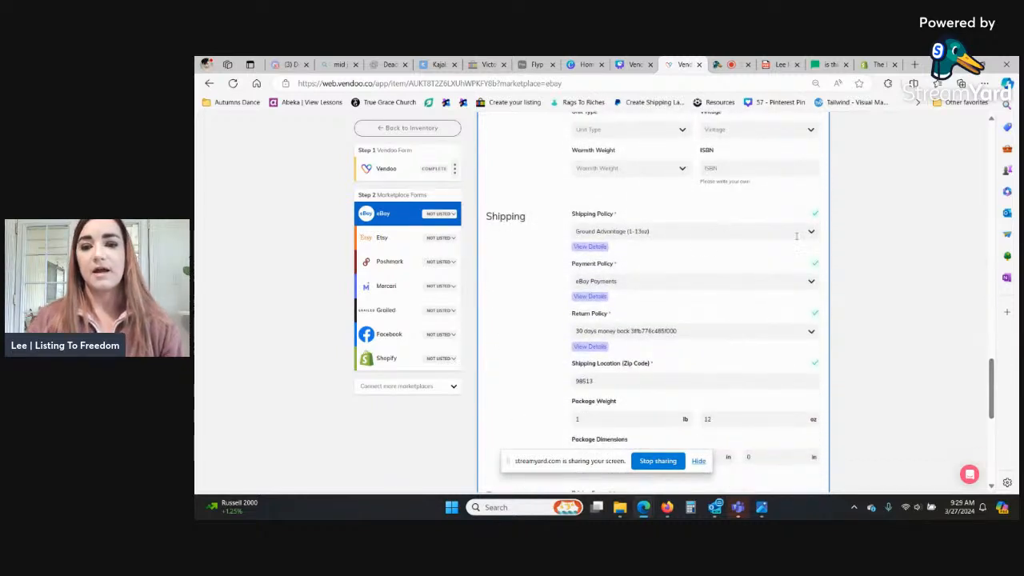
left_click(810, 232)
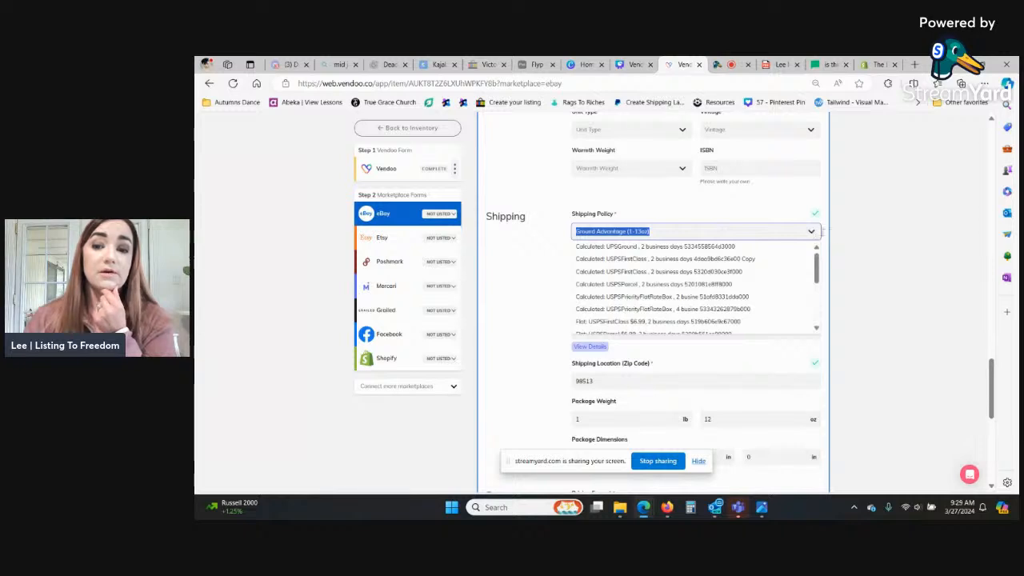
left_click(843, 237)
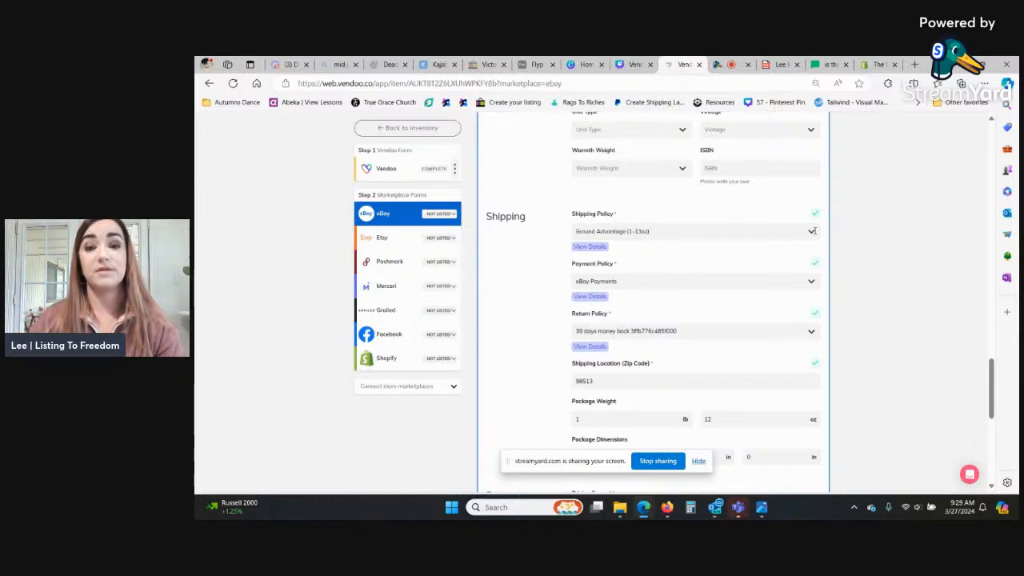
left_click(811, 231)
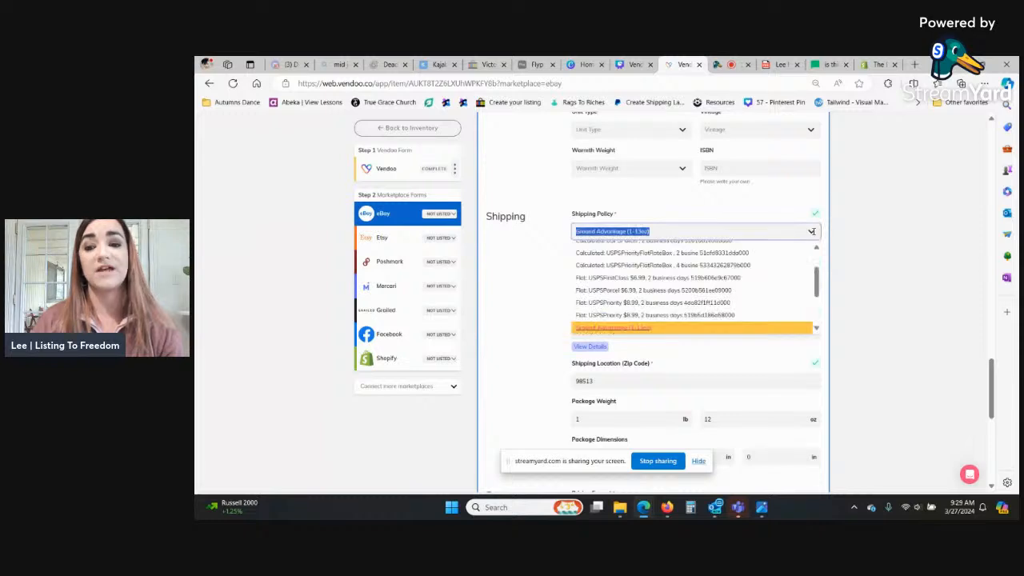
left_click_drag(816, 280, 823, 244)
left_click(728, 232)
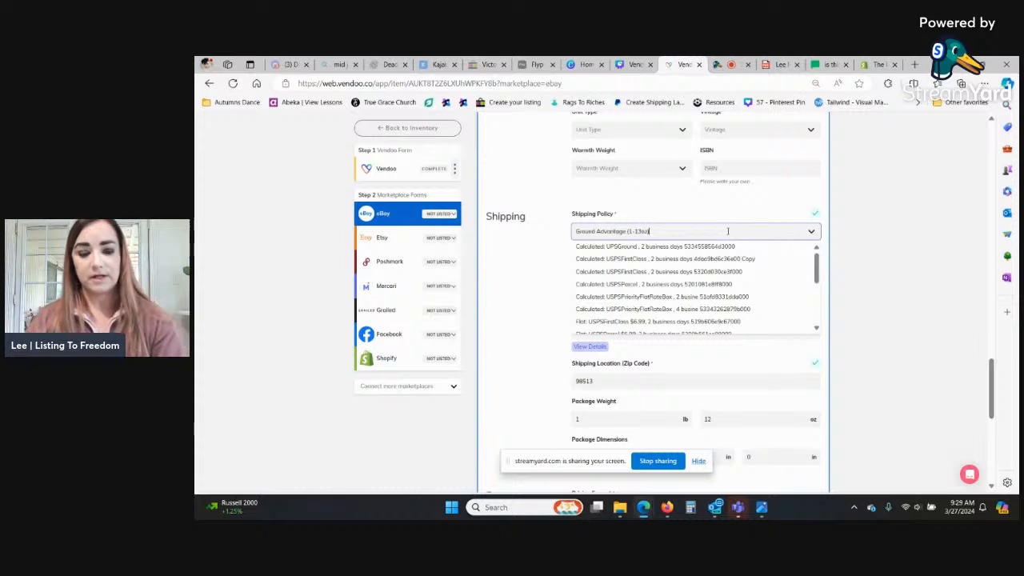
key("ctrl+a")
type("grou")
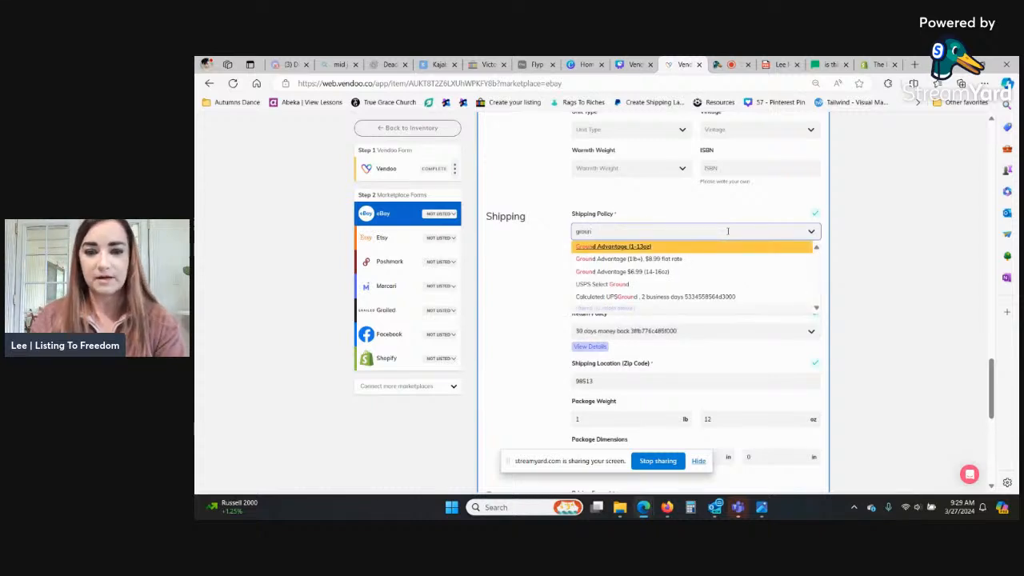
right_click(689, 262)
left_click(658, 262)
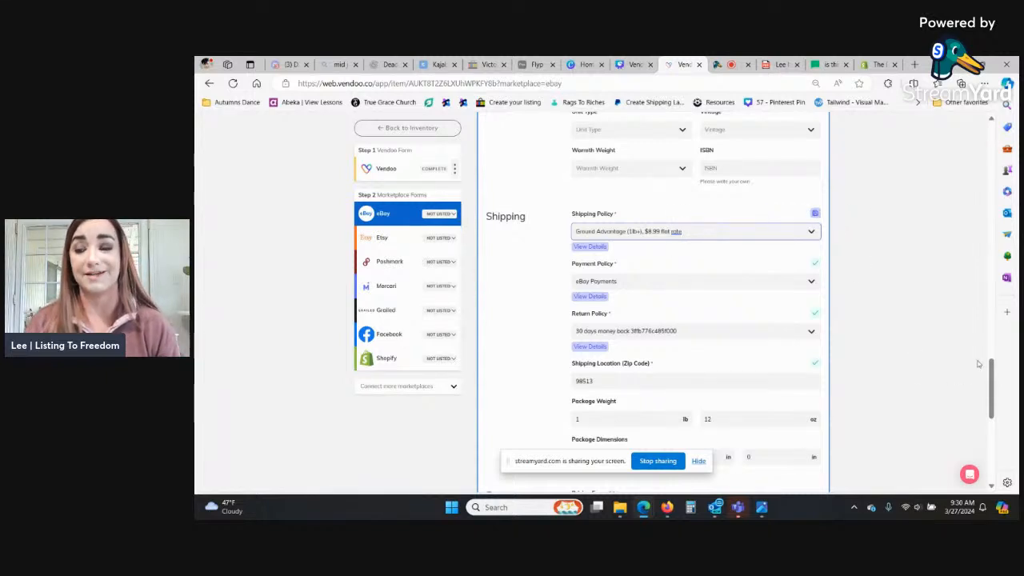
Step: Check the available pricing formats, keep Fixed Price, and list the coat on eBay
left_click_drag(991, 369, 991, 384)
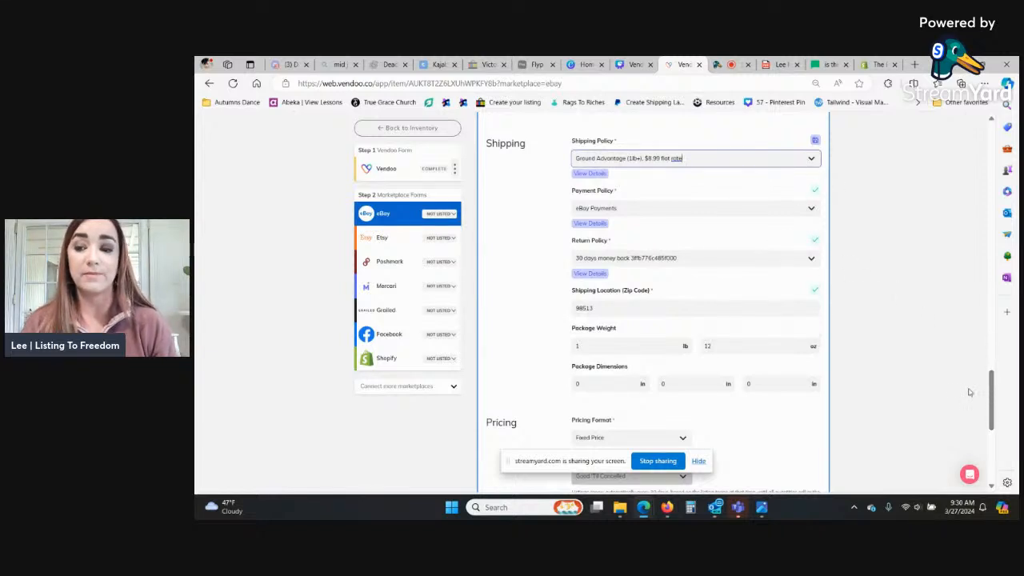
left_click_drag(988, 402, 989, 440)
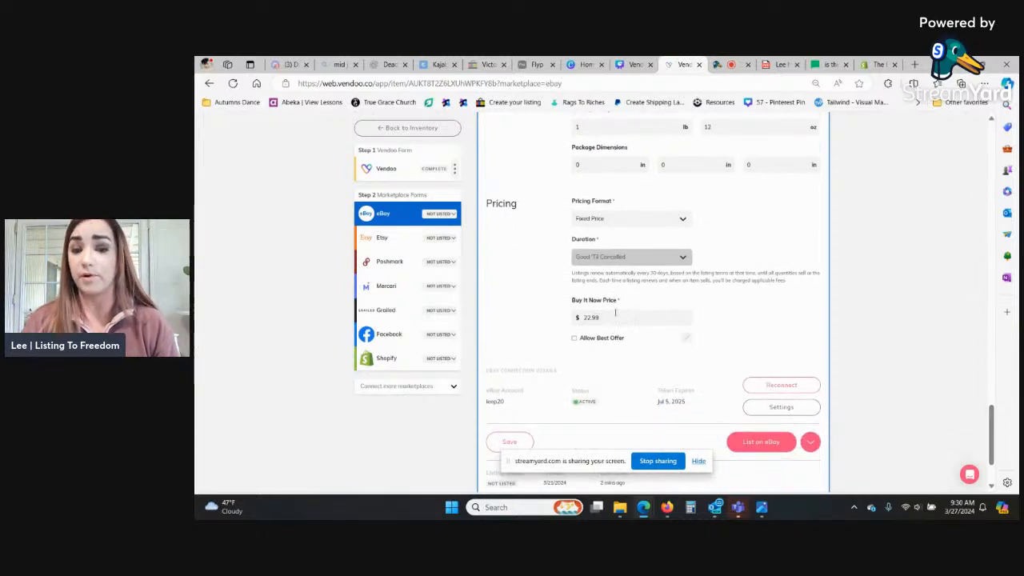
left_click(682, 219)
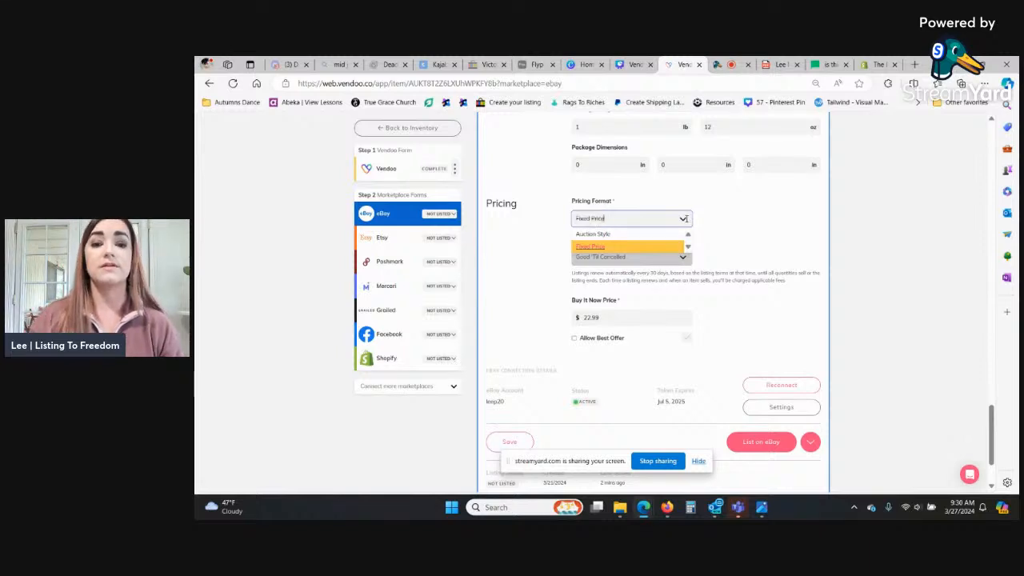
left_click(720, 220)
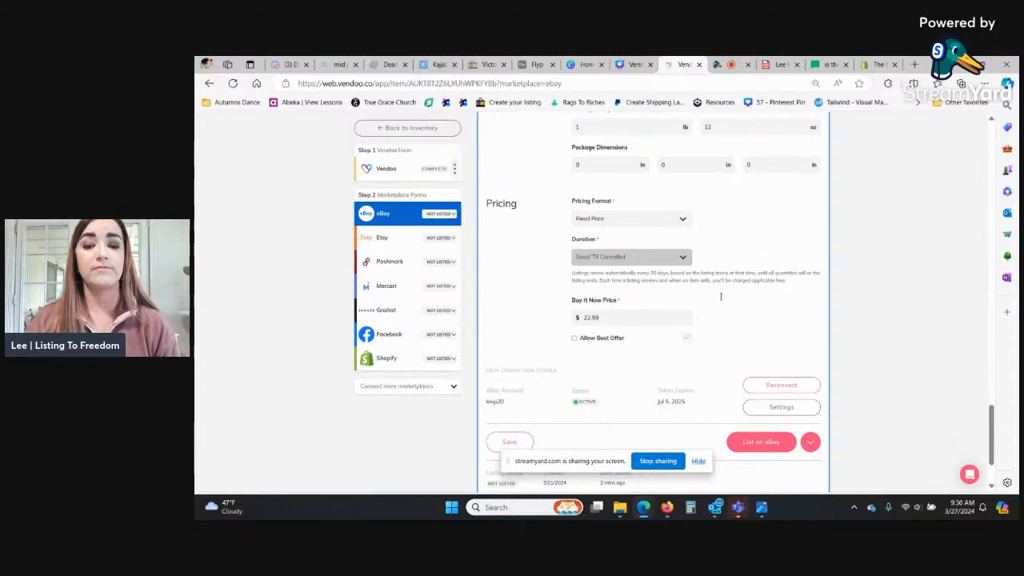
left_click(776, 441)
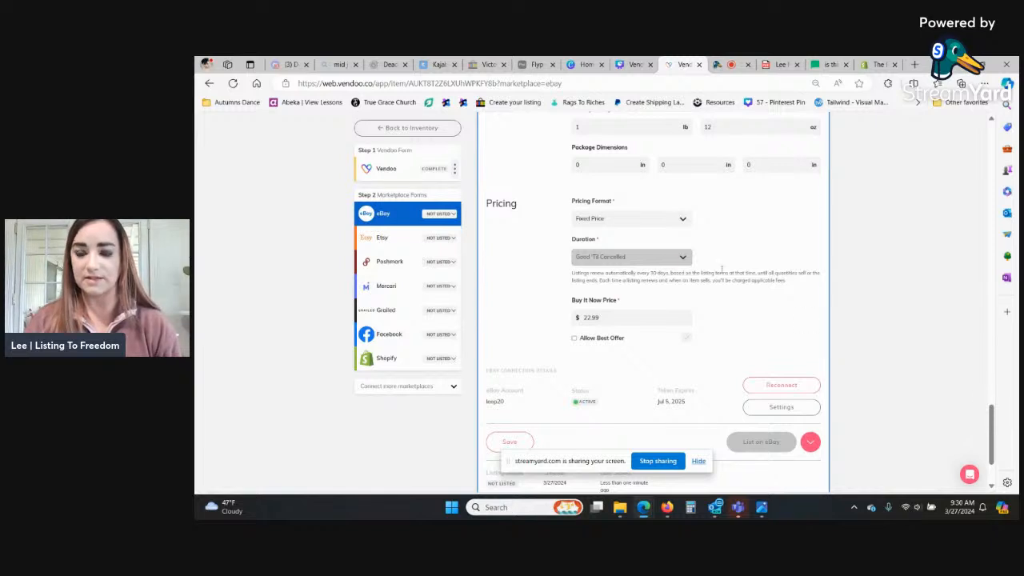
Step: Open the coat's Poshmark form and review its photos, item details and category
left_click(387, 264)
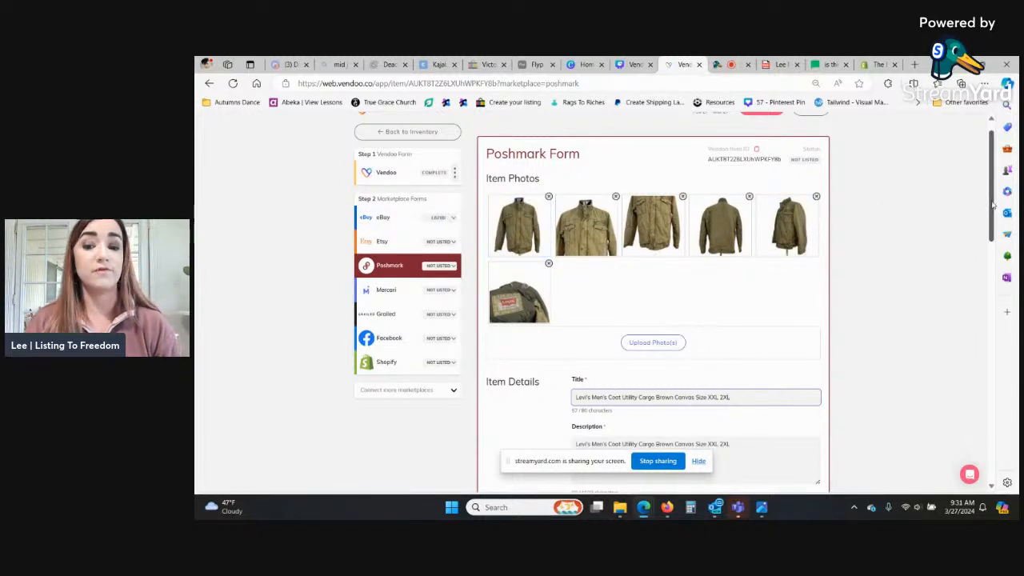
left_click_drag(995, 202, 990, 310)
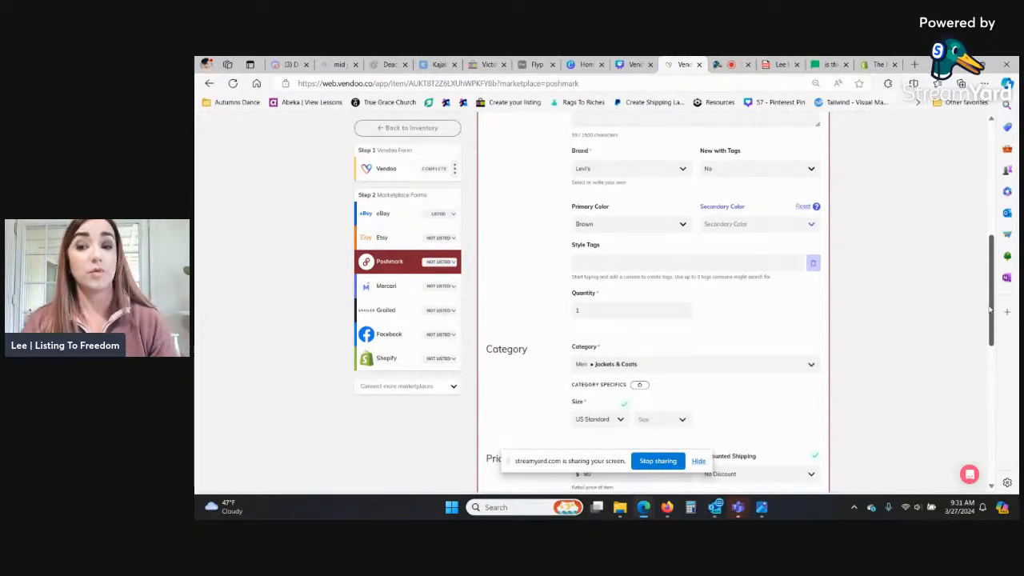
left_click_drag(990, 310, 982, 202)
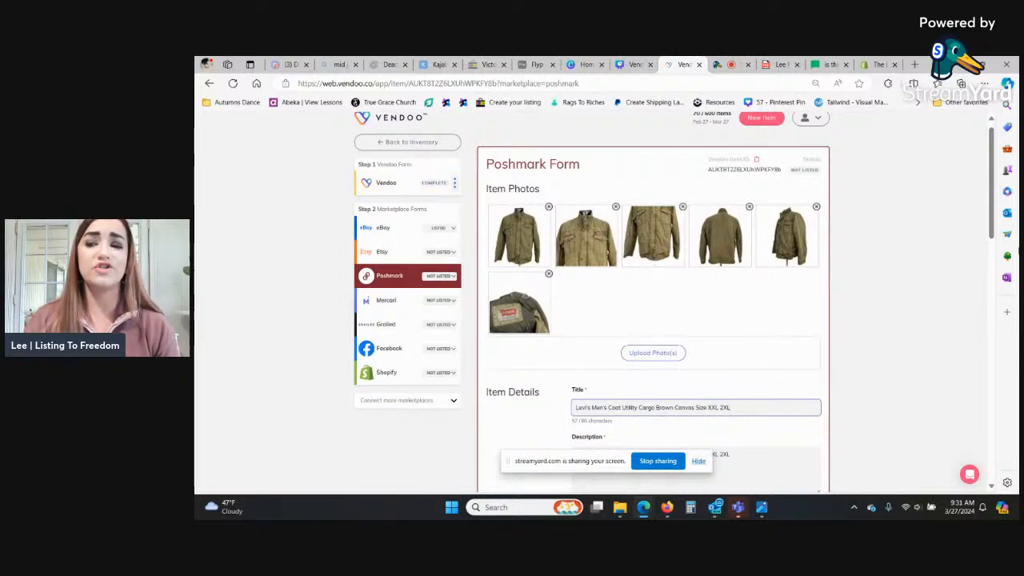
Step: Set the coat's Poshmark size to US Big & Tall XXL and list it on Poshmark
left_click_drag(994, 196, 993, 318)
left_click(682, 359)
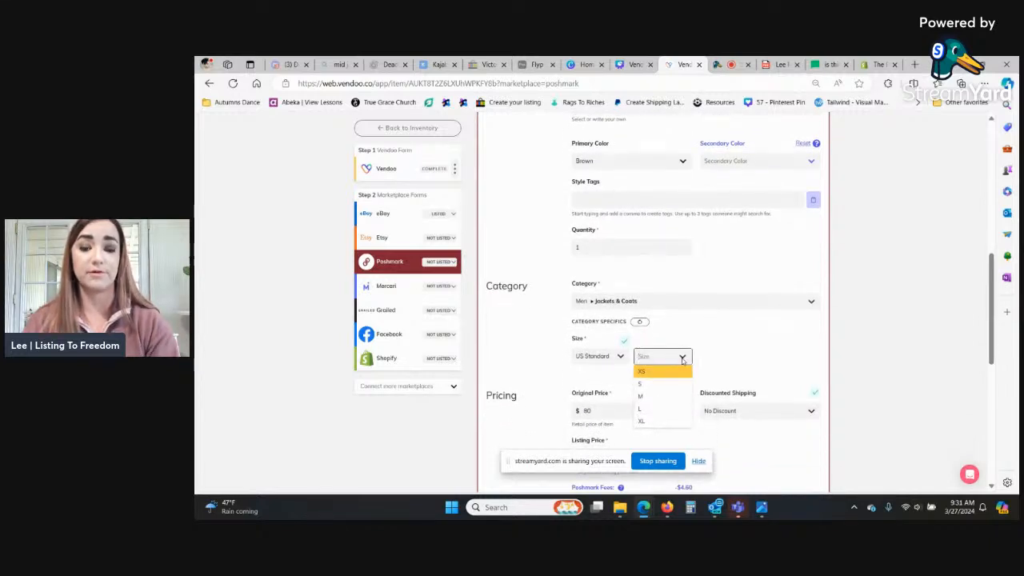
left_click(596, 356)
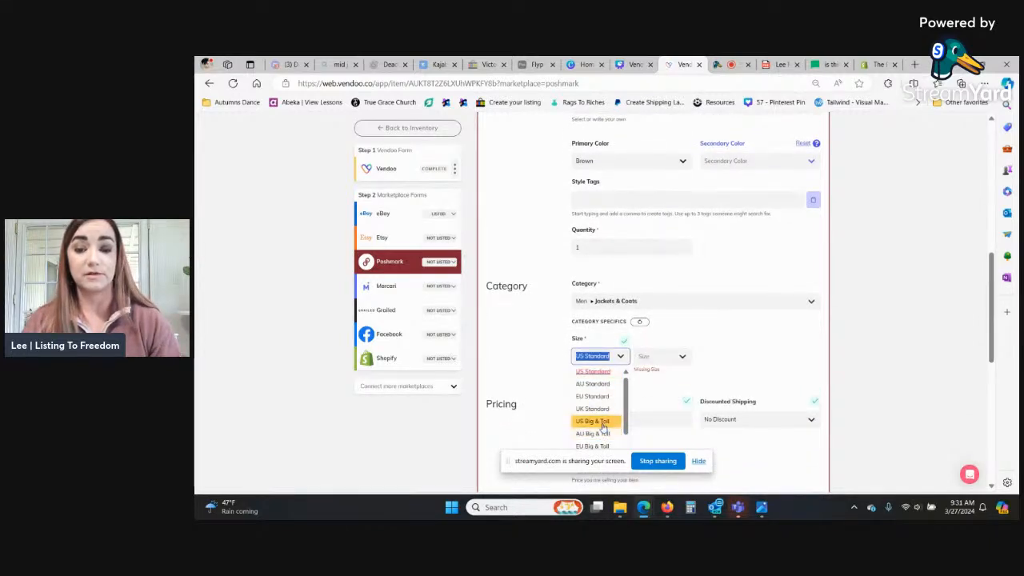
left_click(604, 422)
left_click(673, 357)
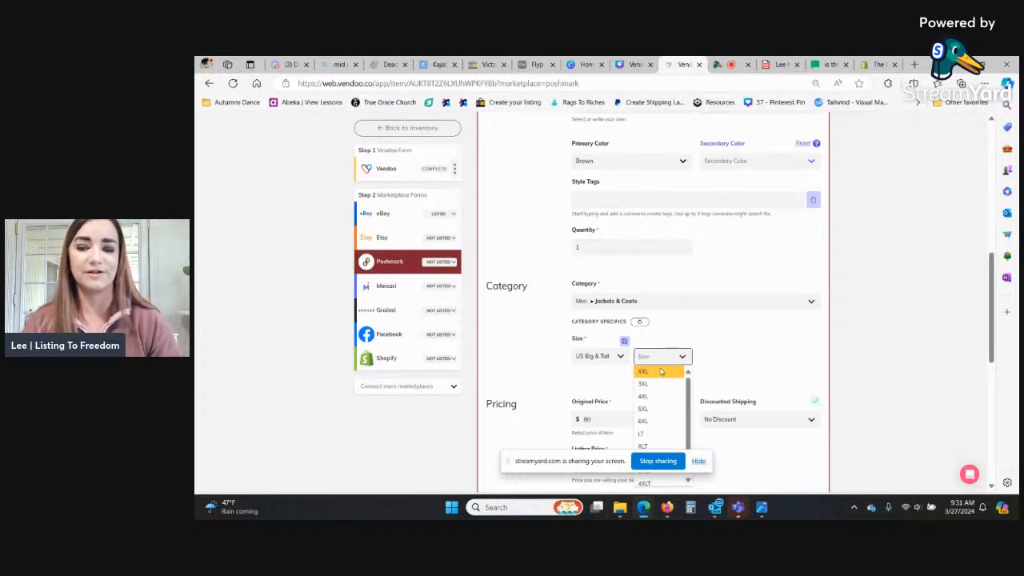
left_click(659, 372)
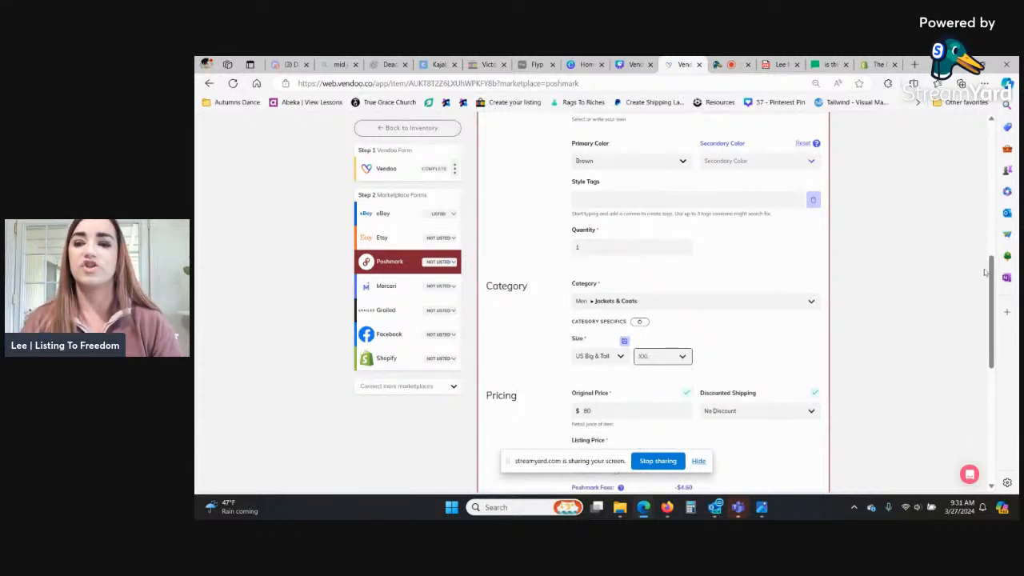
left_click_drag(991, 282, 979, 363)
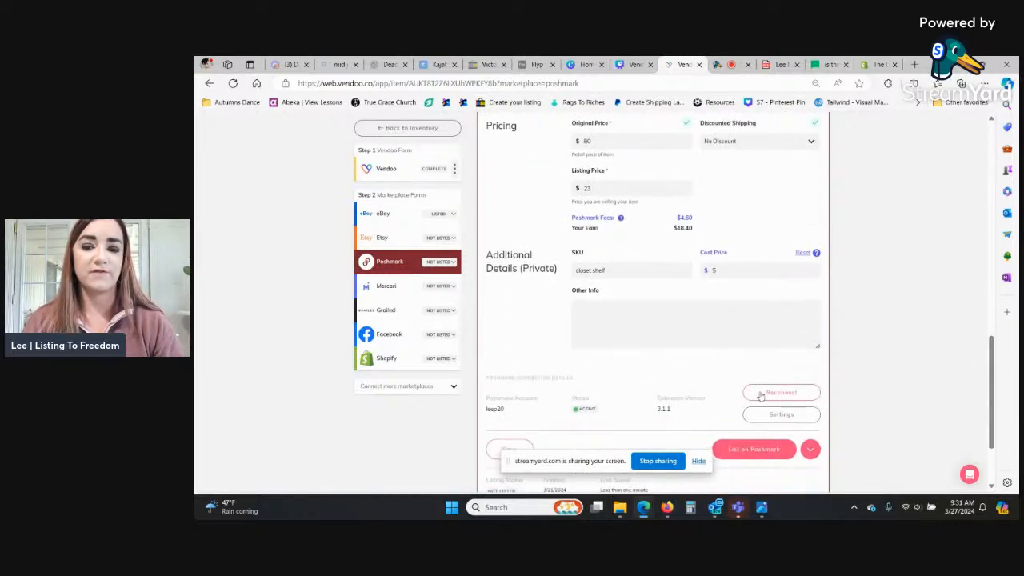
left_click(742, 448)
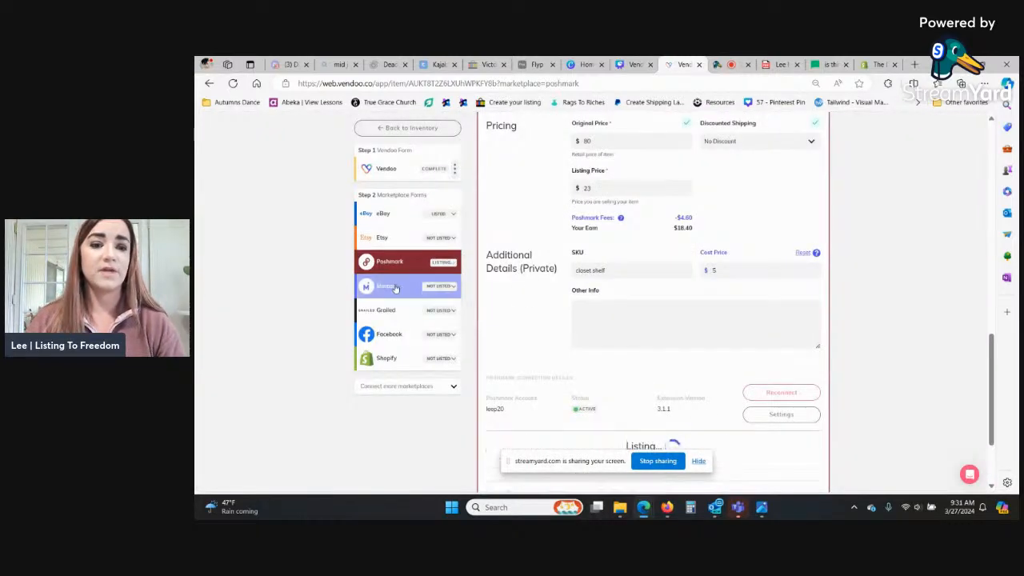
Step: Return to the inventory, show the sold items and examine the detected sales awaiting sale details
left_click(422, 131)
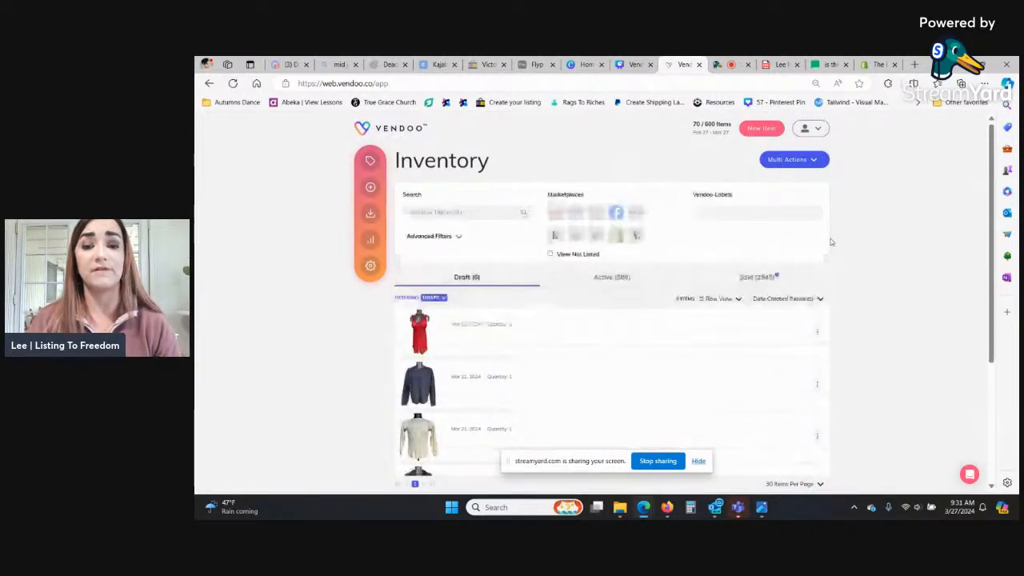
left_click(784, 283)
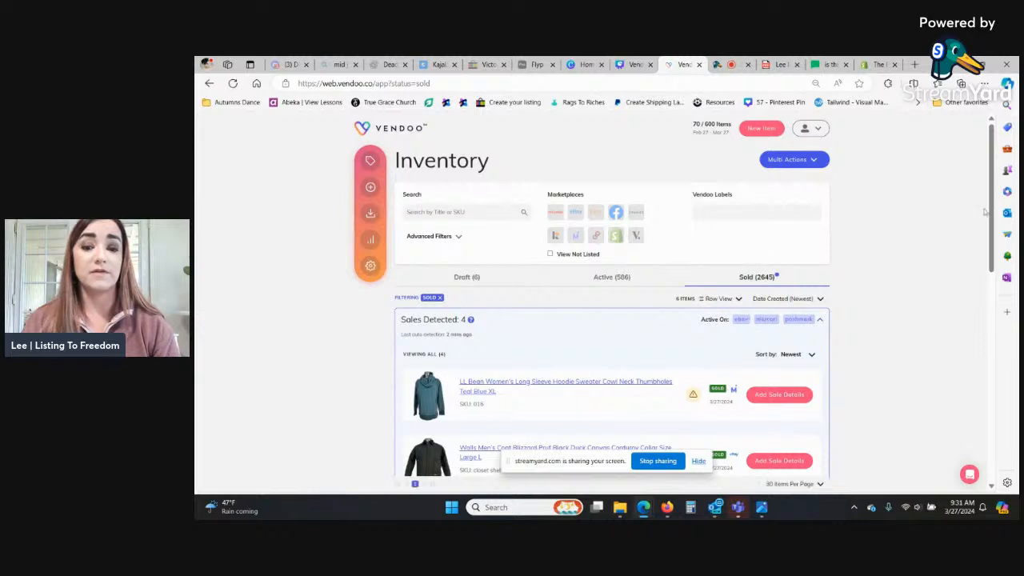
scroll(995, 200, "down", 1)
scroll(995, 200, "down", 2)
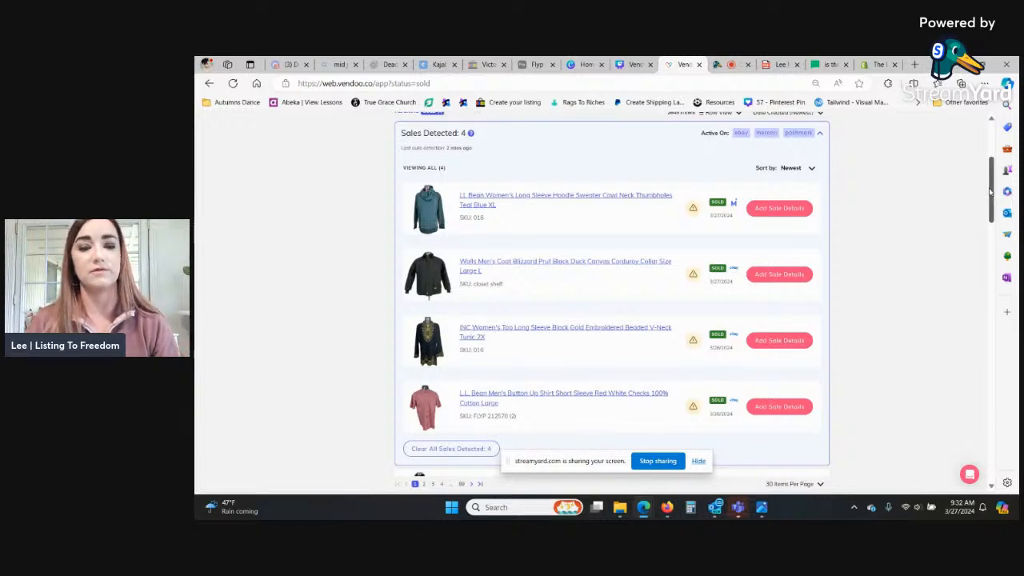
mouse_move(989, 192)
left_mouse_down()
mouse_move(986, 212)
mouse_move(985, 201)
left_mouse_up()
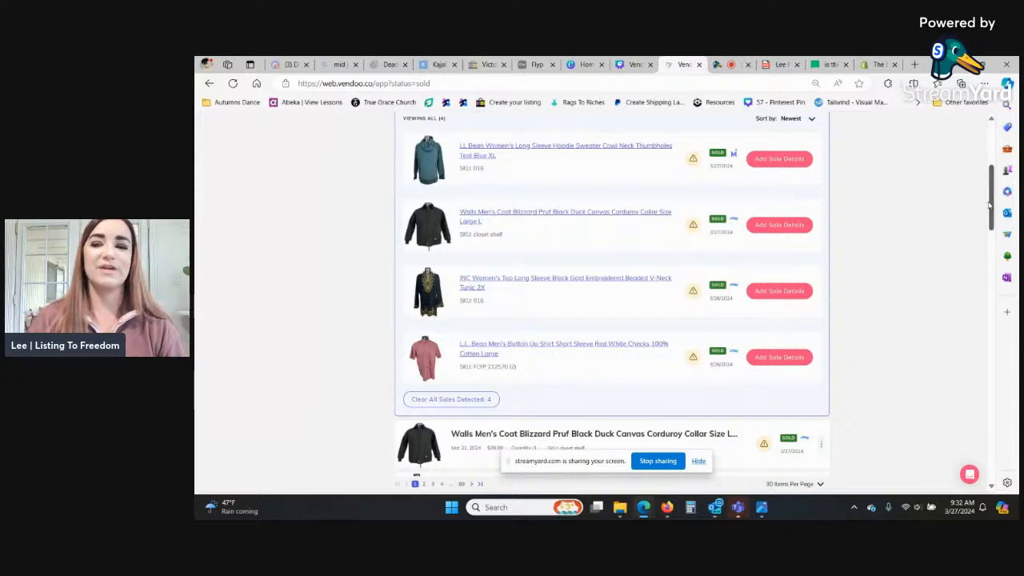
mouse_move(991, 210)
left_mouse_down()
mouse_move(992, 190)
mouse_move(990, 233)
mouse_move(982, 203)
left_mouse_up()
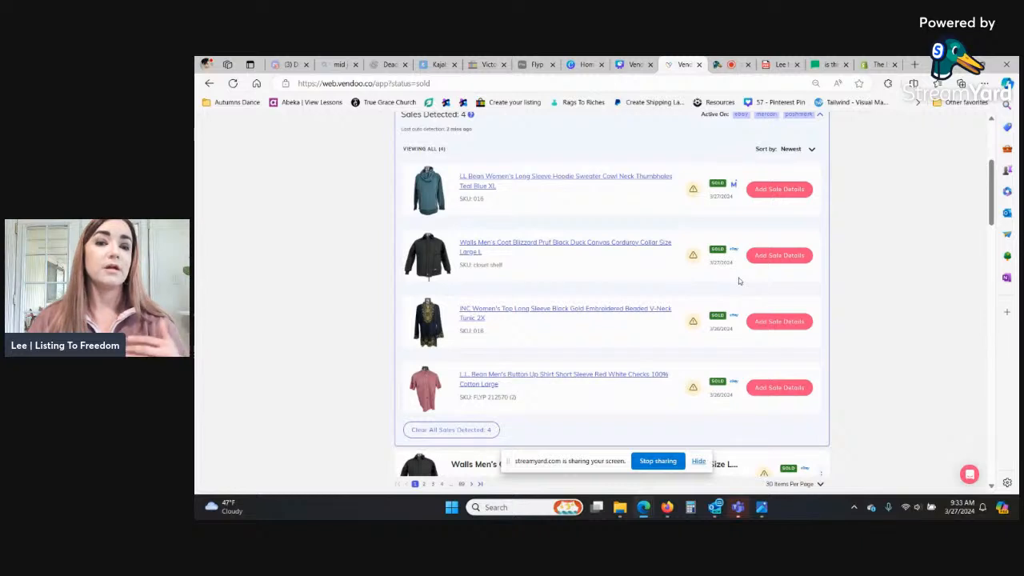
left_click(800, 192)
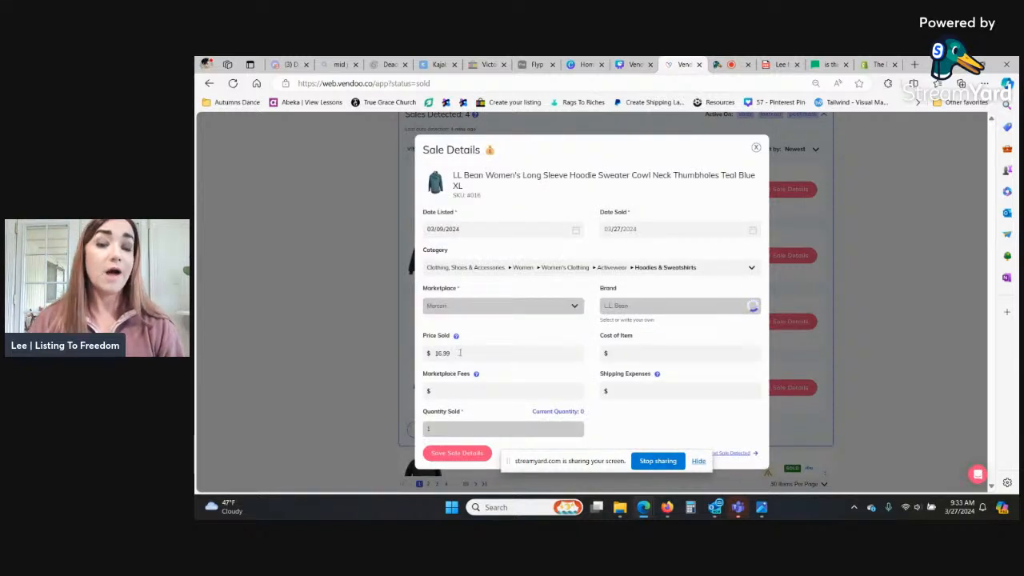
left_click_drag(459, 352, 328, 346)
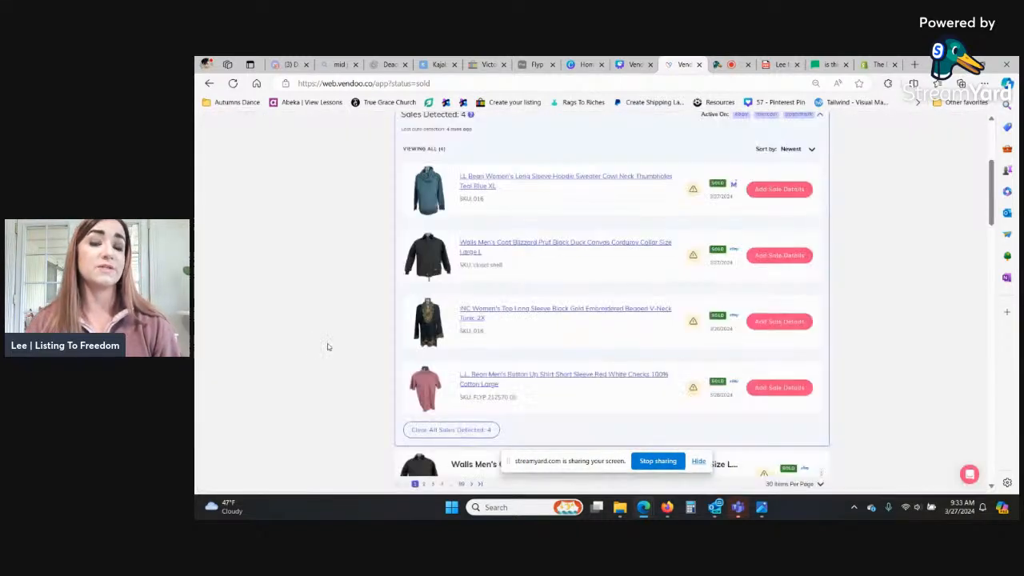
left_click(769, 194)
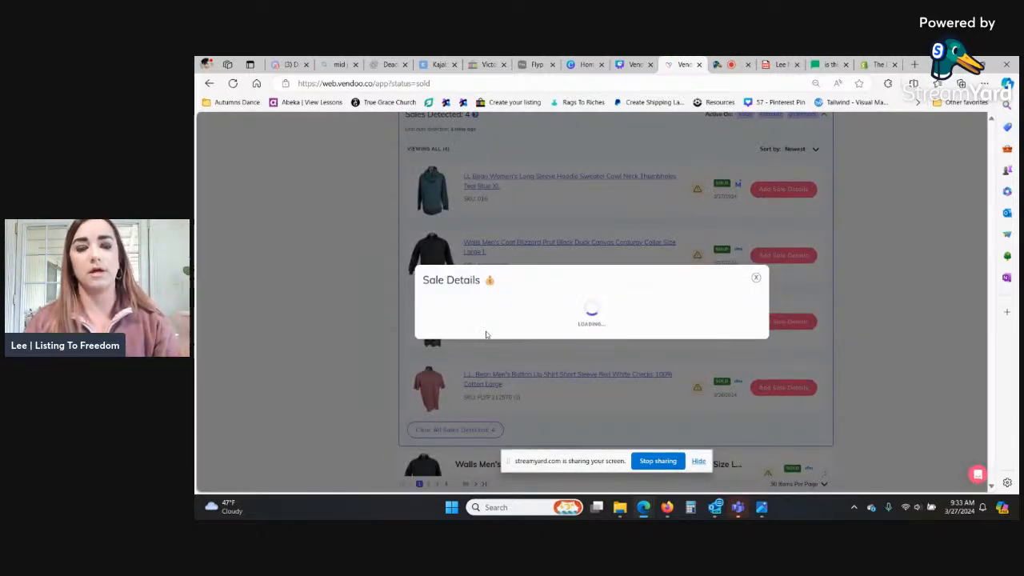
left_click(754, 275)
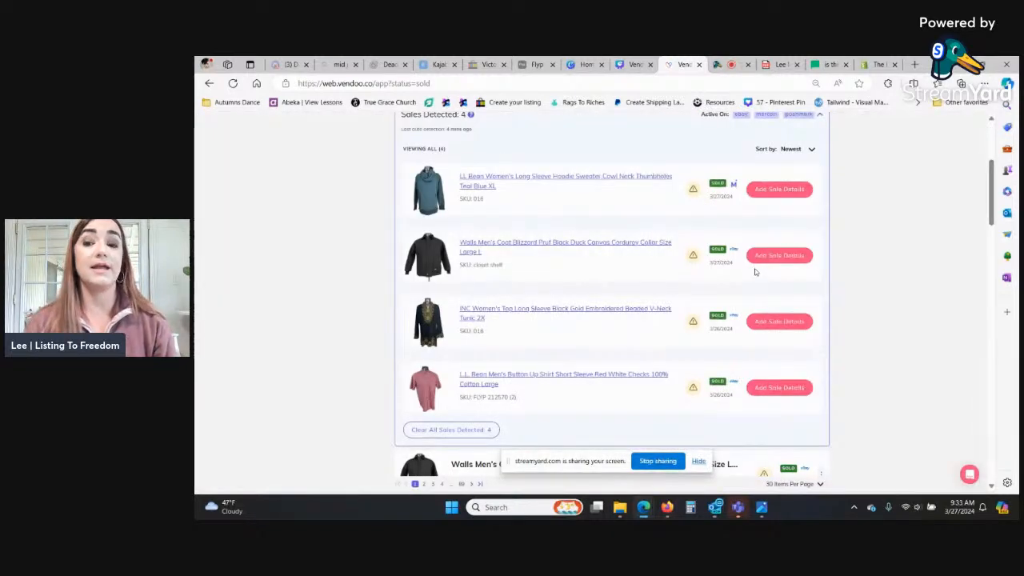
left_click(784, 190)
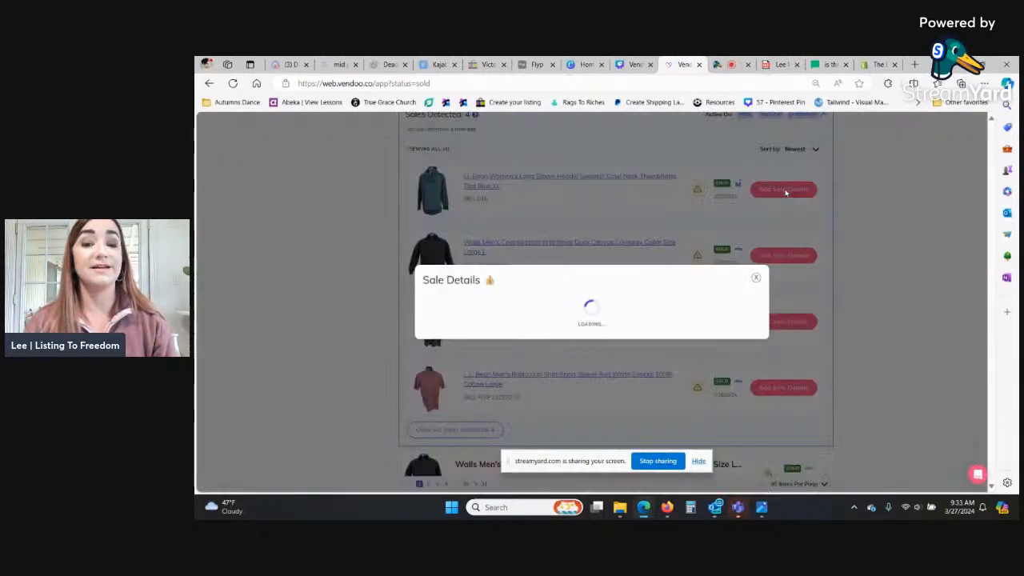
left_click(756, 275)
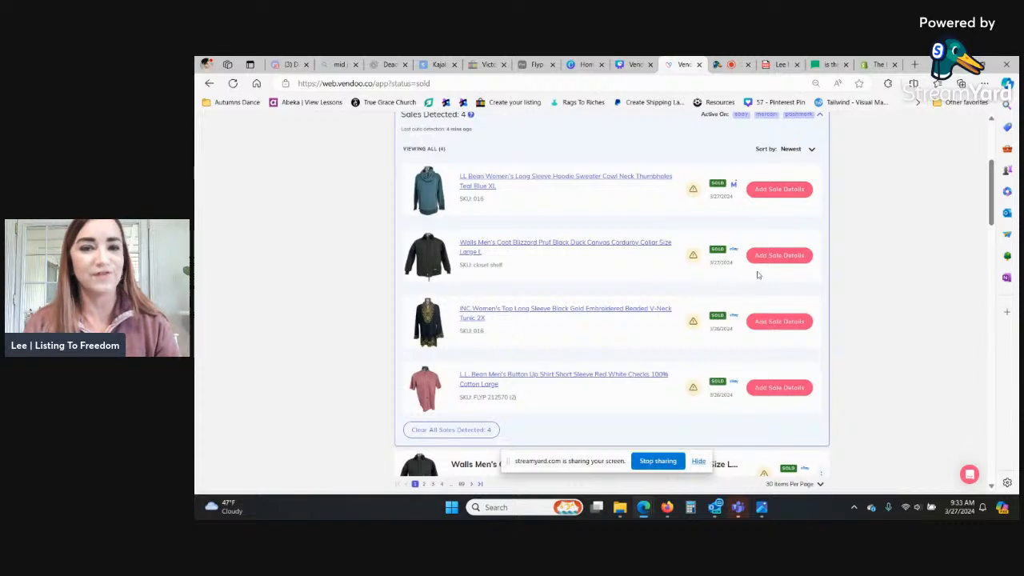
left_click(780, 188)
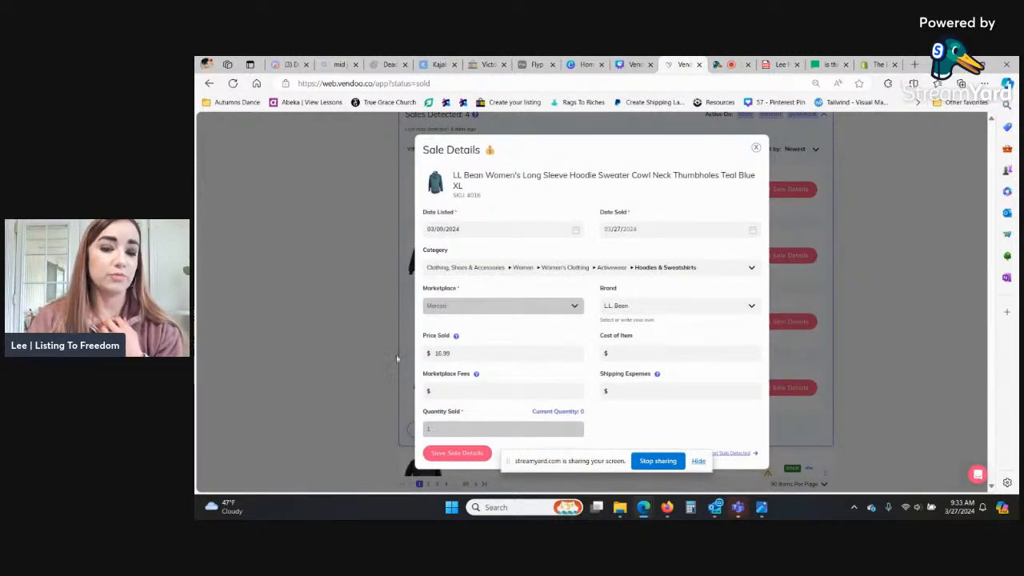
left_click(471, 352)
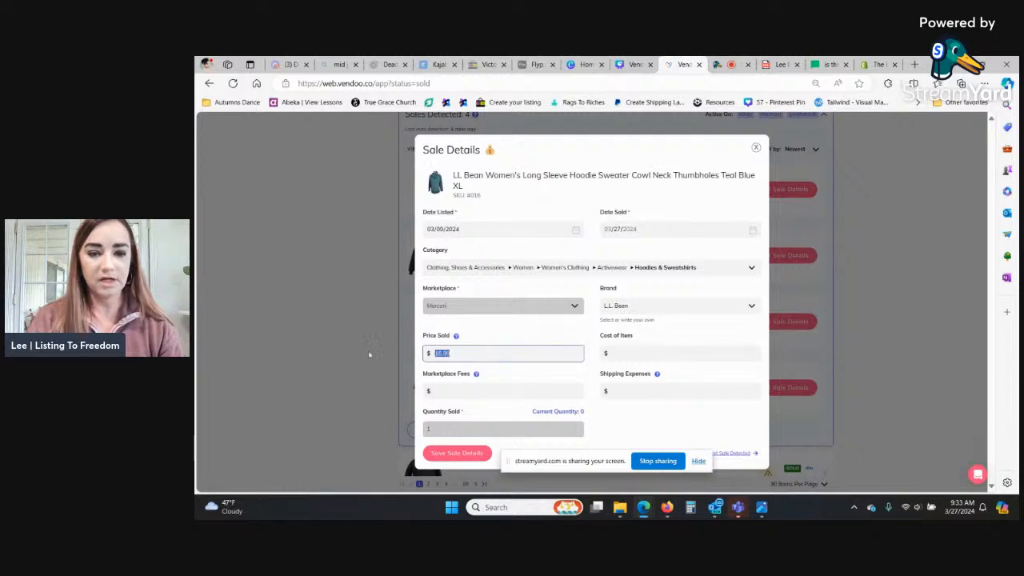
left_click(370, 355)
Step: Open the sale details of the LL Bean women's hoodie sweater, set the price sold to $12.76, and save them
left_click(779, 192)
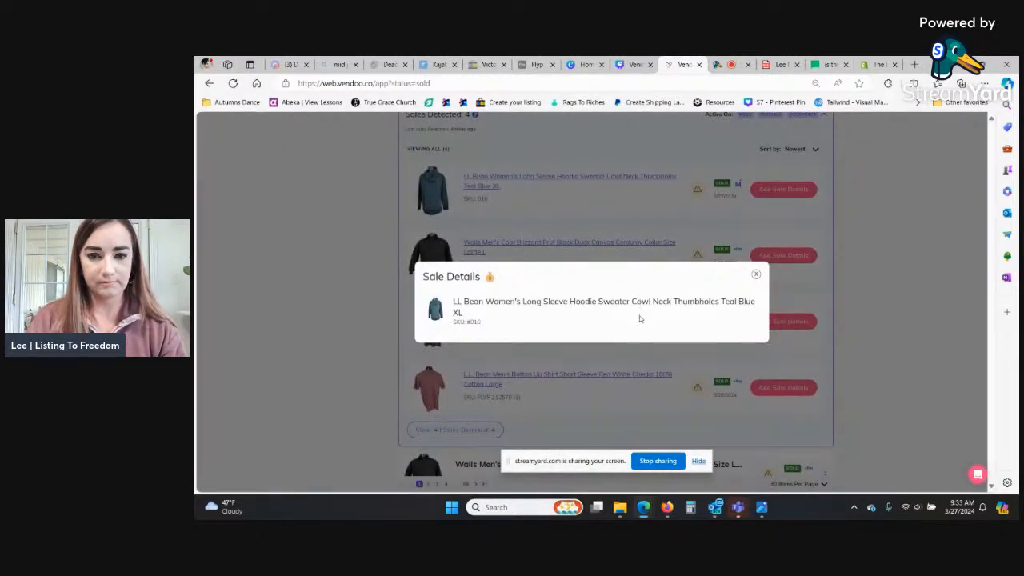
double_click(514, 350)
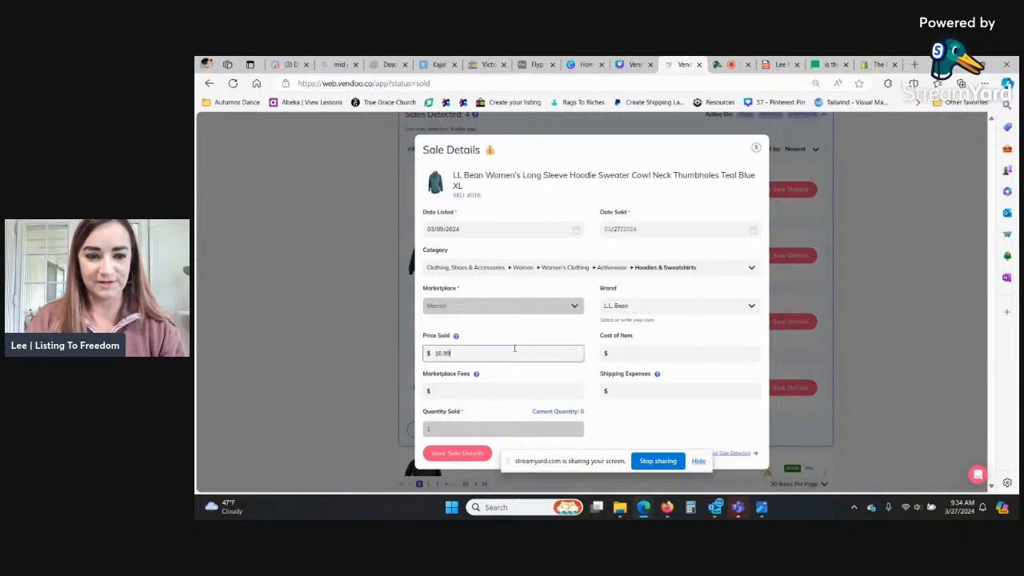
type("12.76")
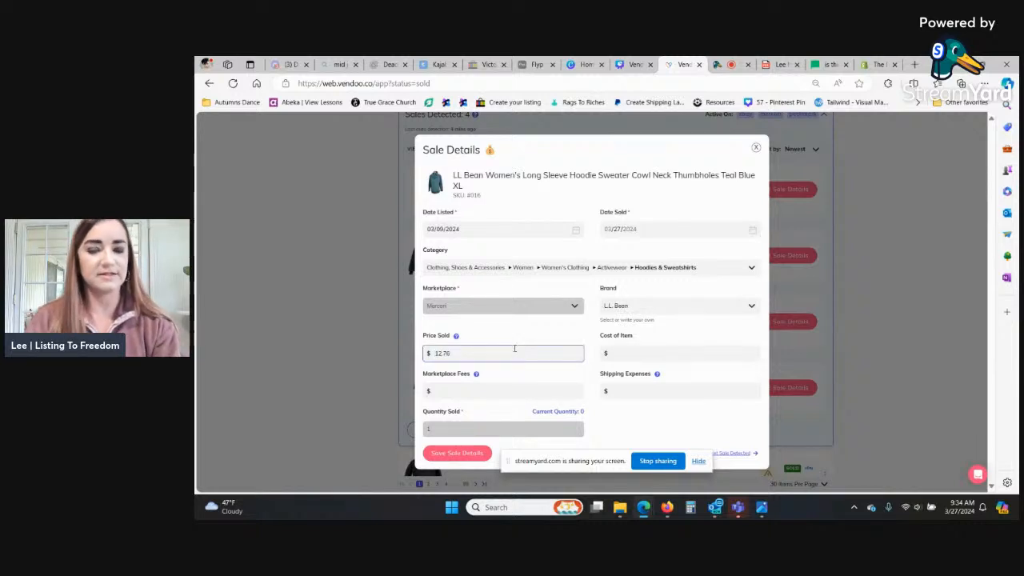
key("Tab")
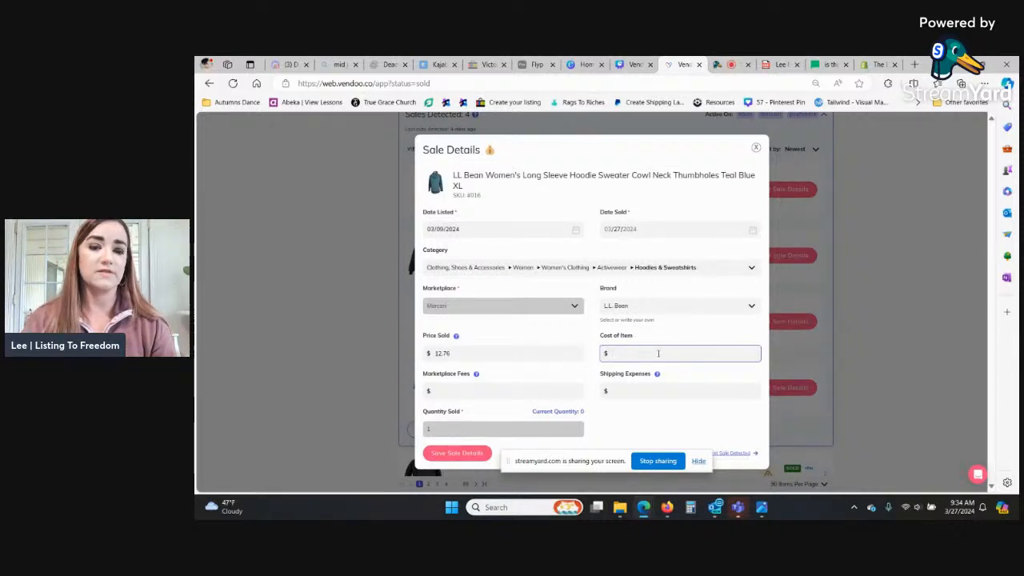
left_click(528, 391)
mouse_move(476, 376)
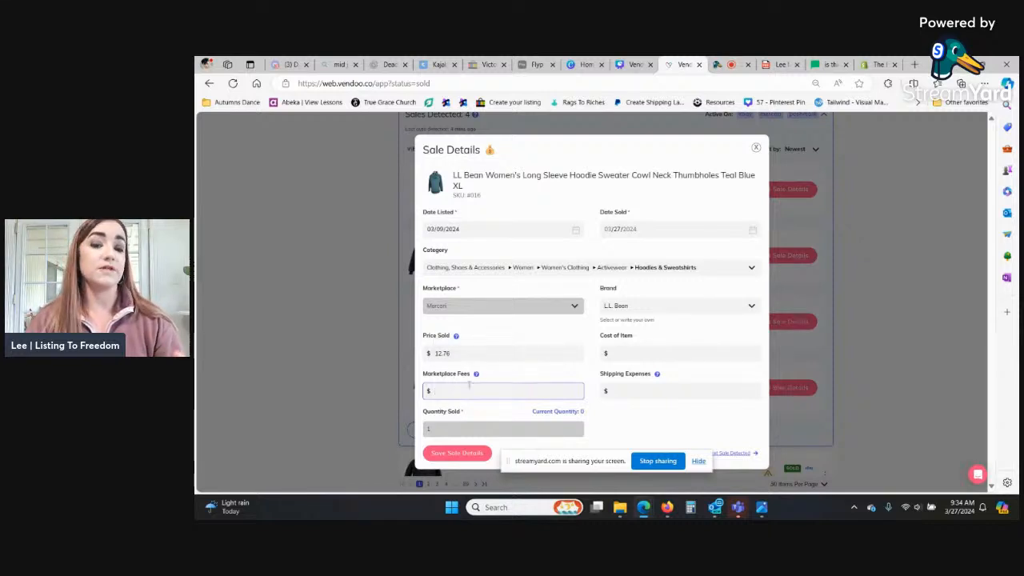
left_click(662, 390)
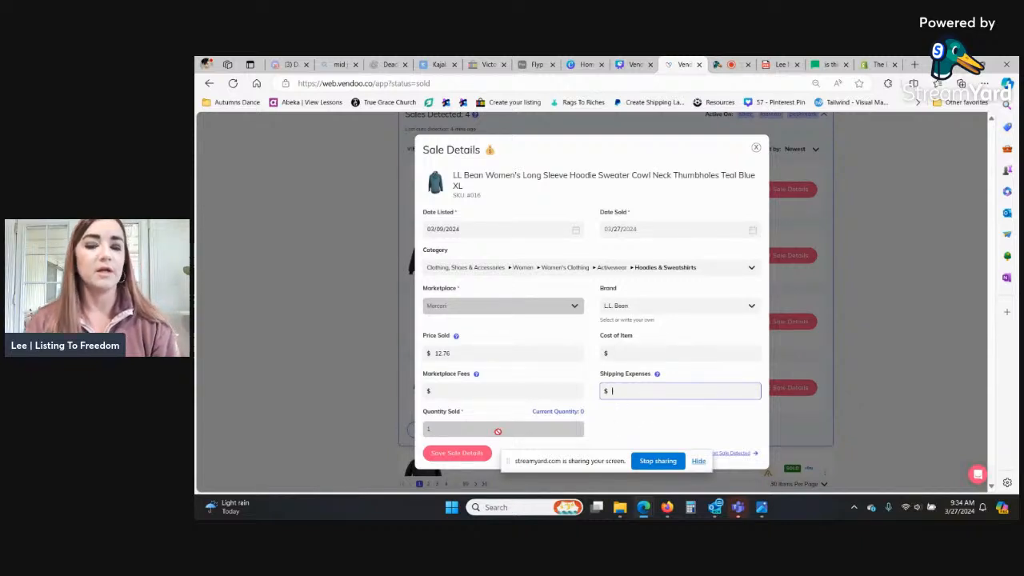
left_click(471, 455)
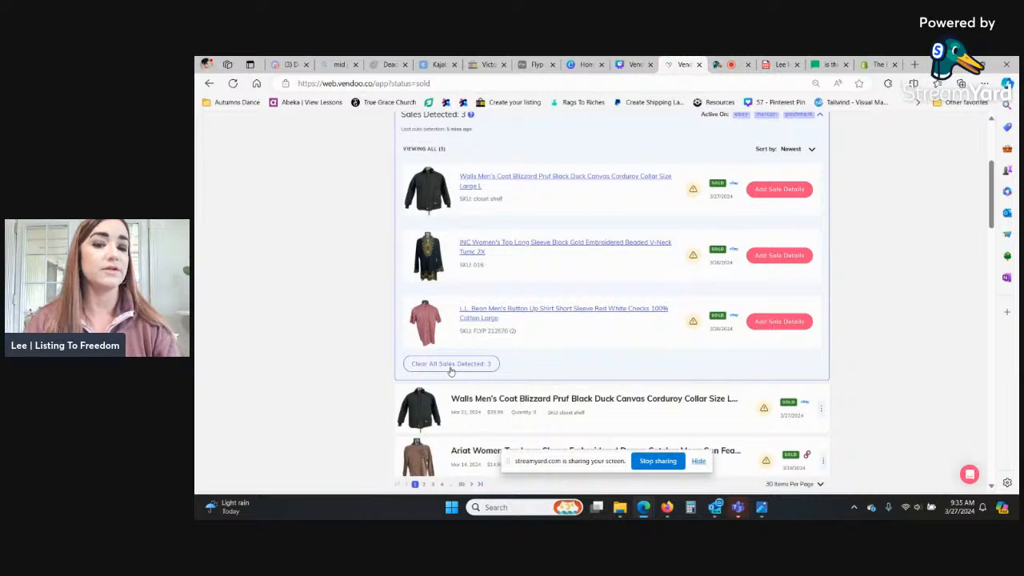
Step: Clear all the remaining detected sales from the sold inventory
left_click(450, 367)
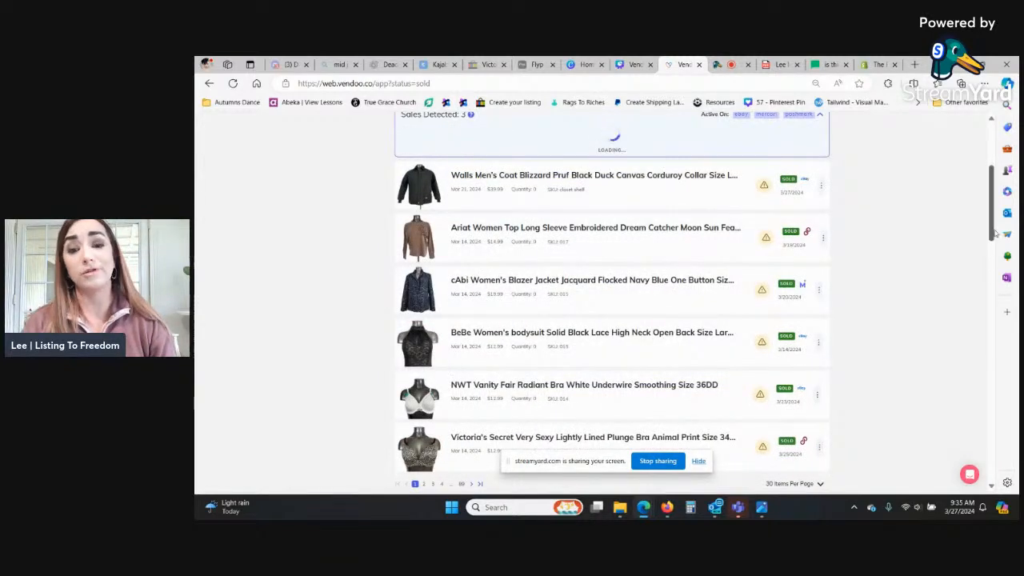
scroll(991, 166, "up", 3)
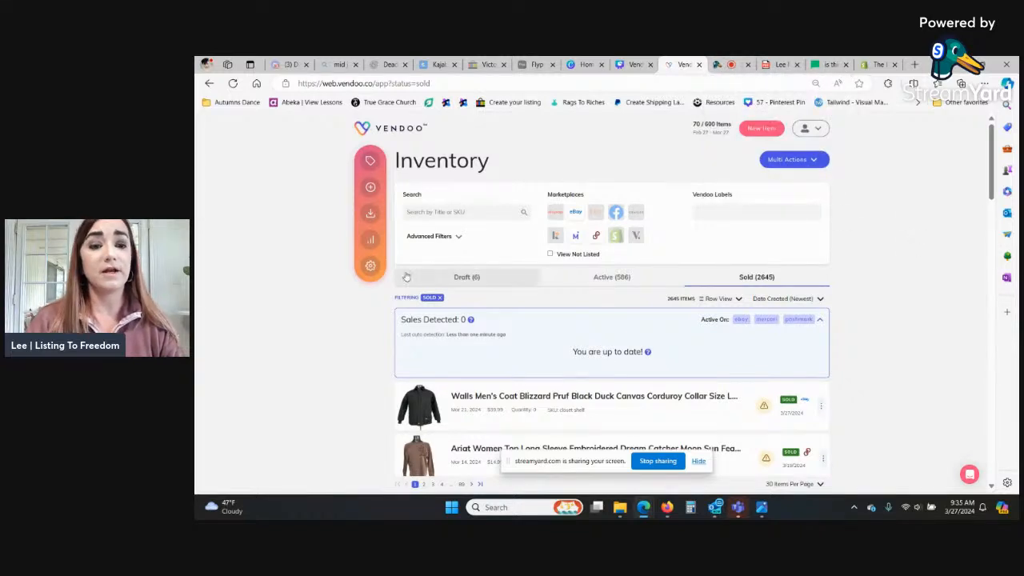
Step: Find the Template Manager in the account settings, review the saved templates, and start a new template
left_click(371, 266)
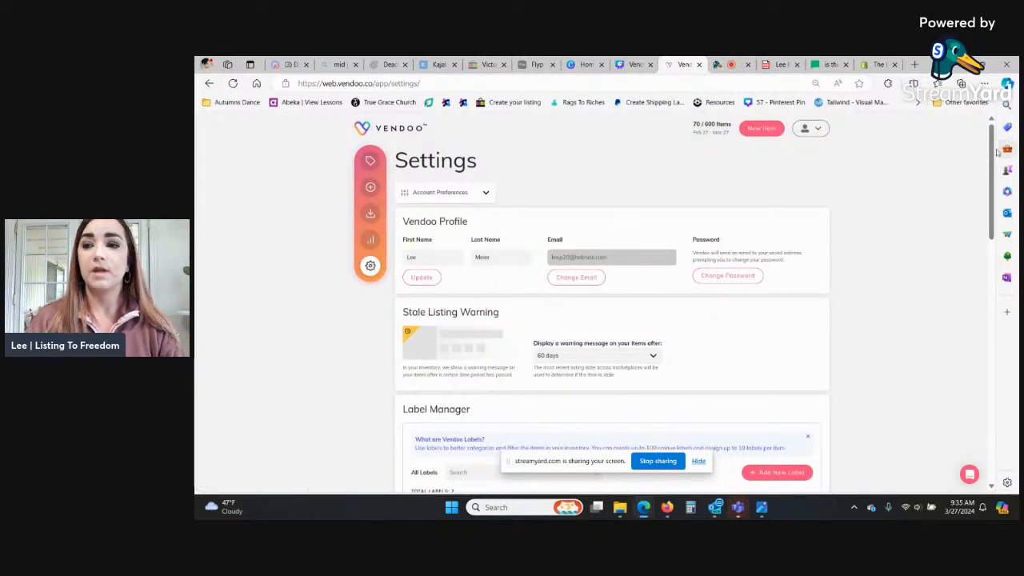
mouse_move(992, 159)
left_mouse_down()
mouse_move(991, 207)
mouse_move(990, 156)
left_mouse_up()
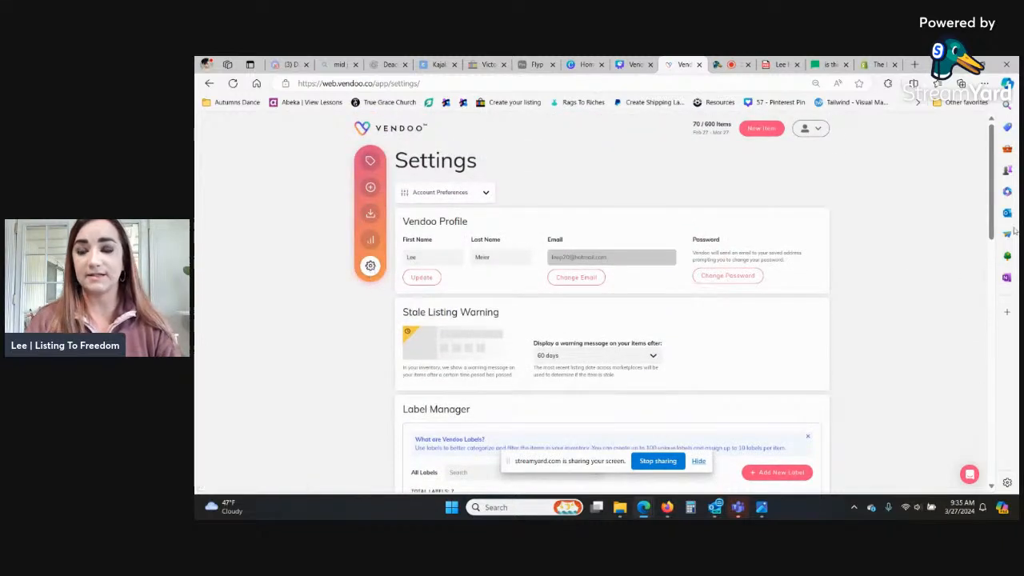
left_click_drag(1010, 217, 1012, 383)
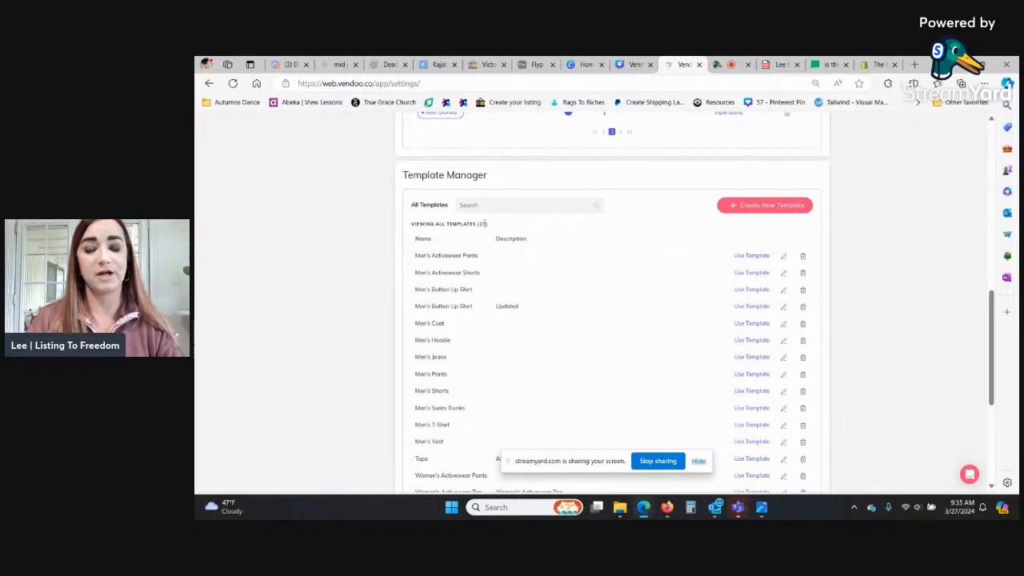
left_click_drag(492, 227, 474, 228)
left_click(865, 238)
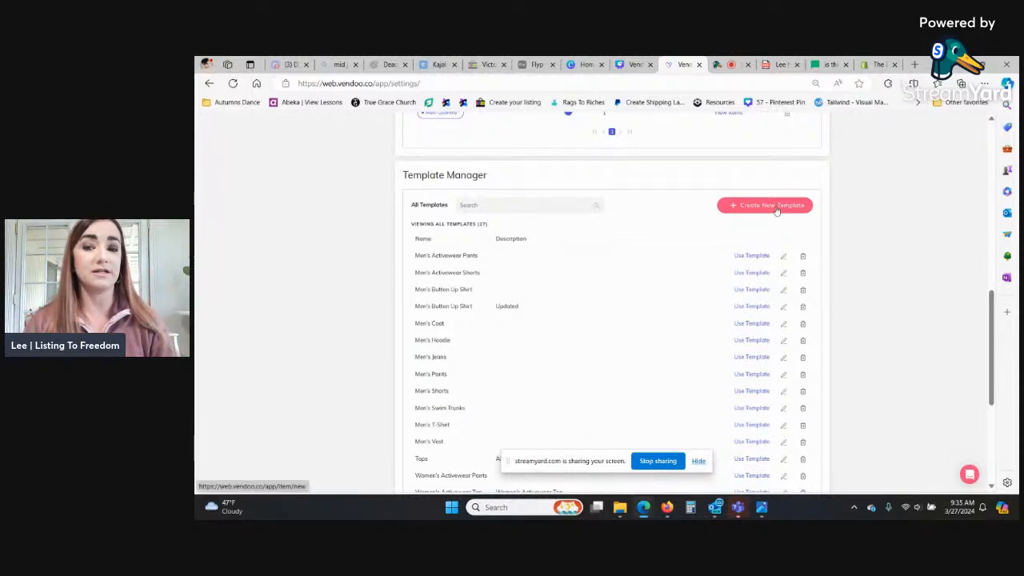
left_click(775, 210)
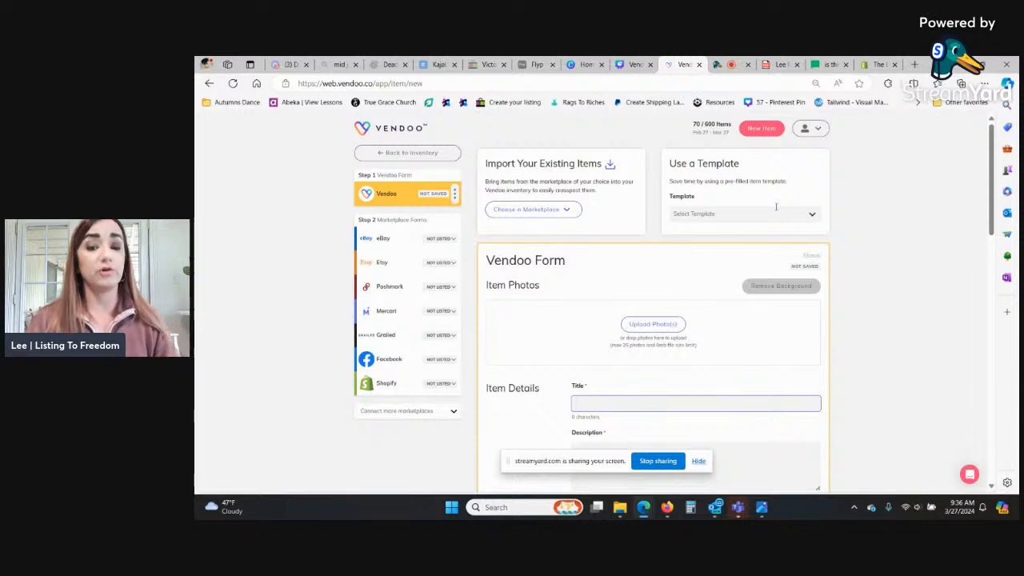
Step: Title the blank Vendoo form "Men's Coat"
mouse_move(993, 199)
left_mouse_down()
mouse_move(992, 441)
mouse_move(993, 199)
left_mouse_up()
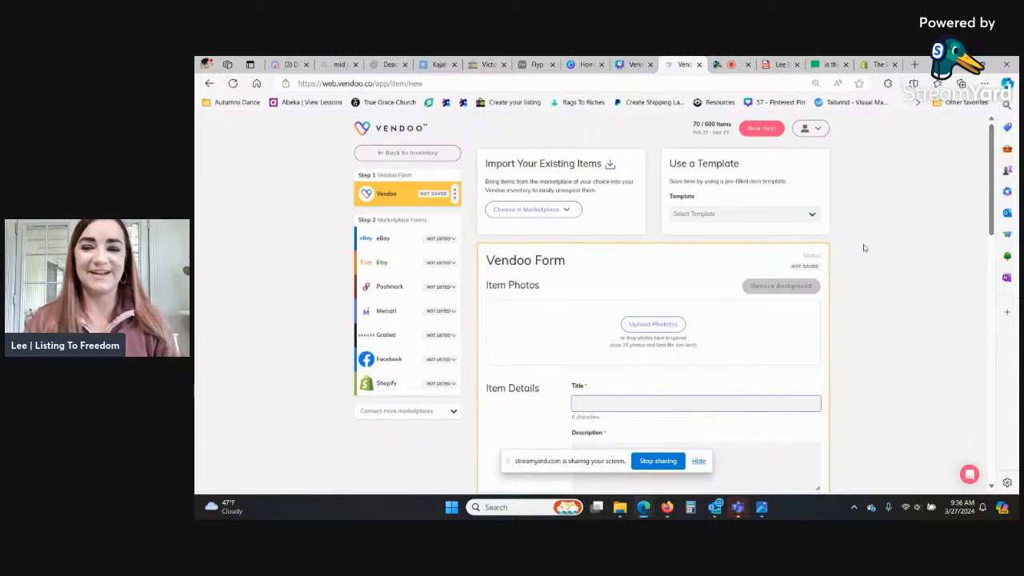
scroll(628, 180, "down", 3)
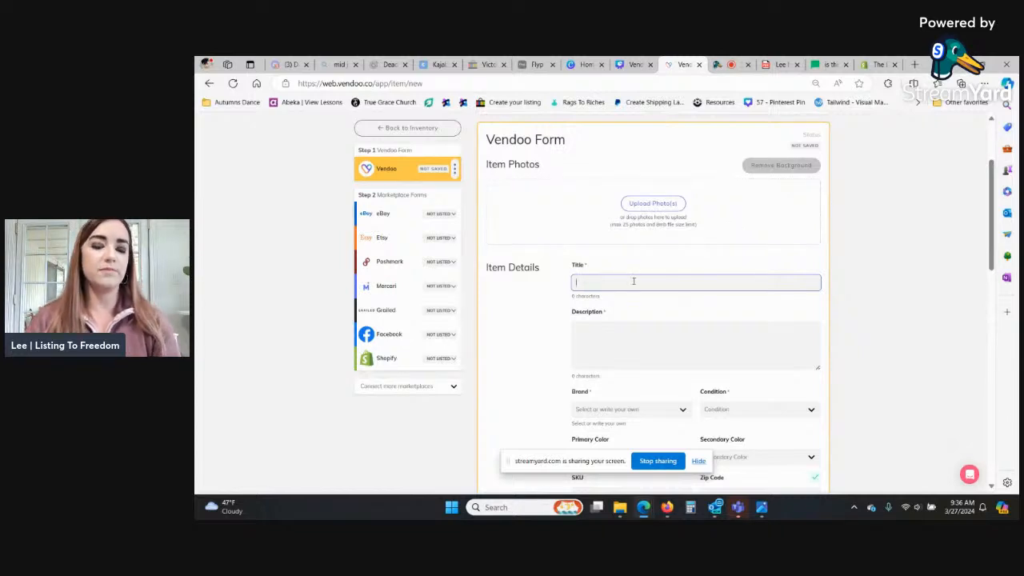
type("Men")
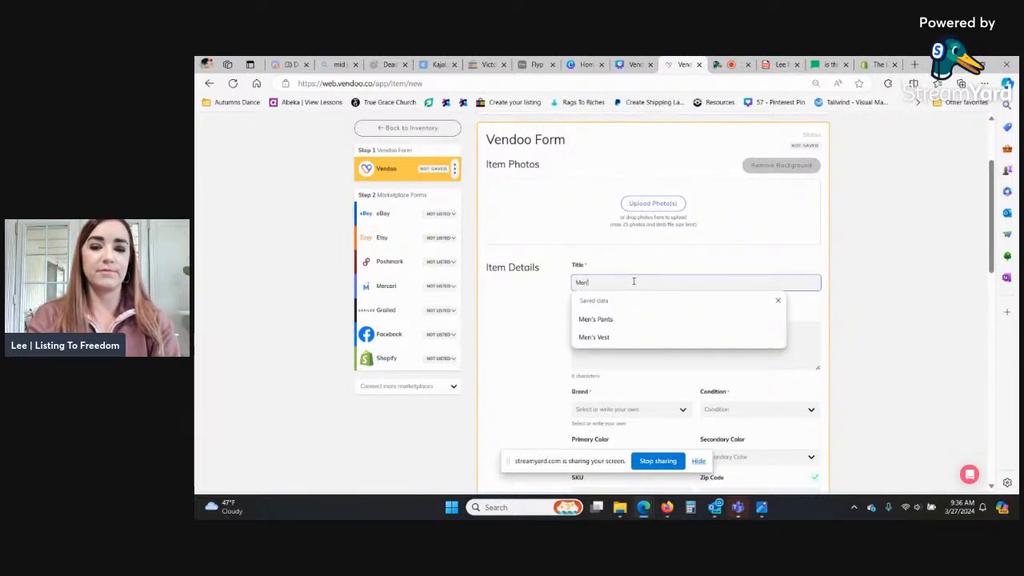
type("'s Coat")
Step: Write a description with the placeholder lines armpit to armpit: " and length: " for the measurements in inches
left_click(663, 341)
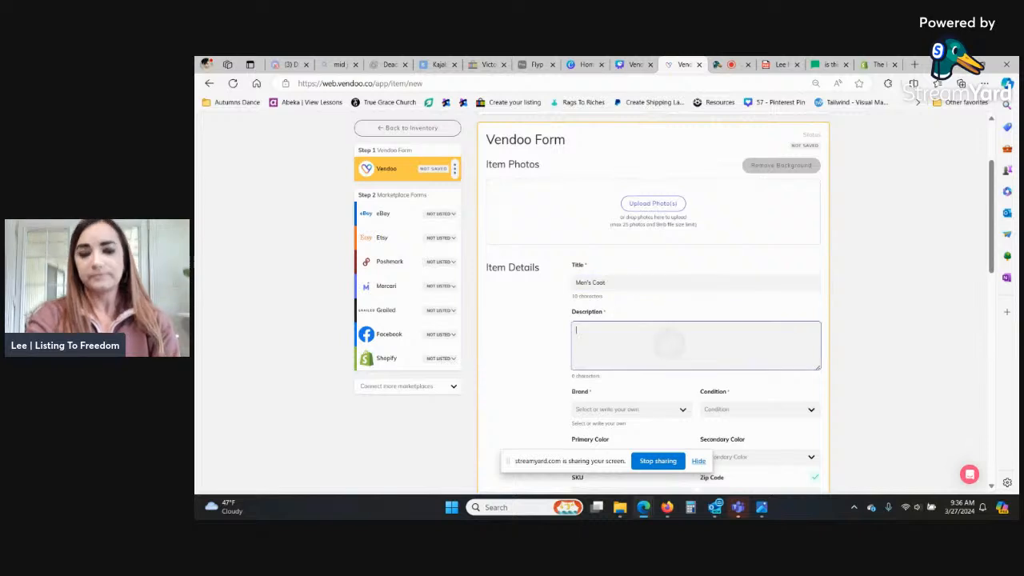
type("armpit to armpit: \"")
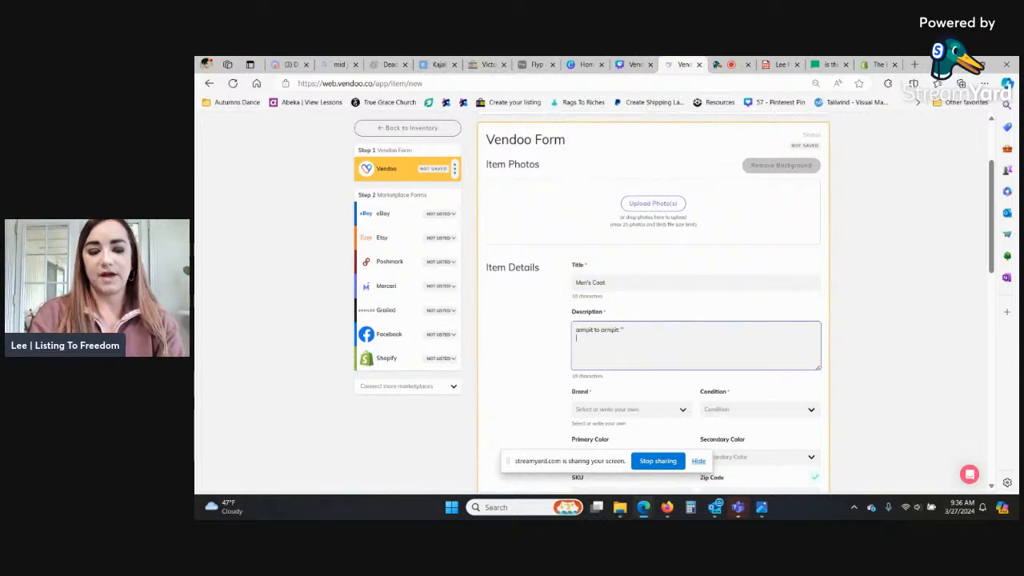
type(" length")
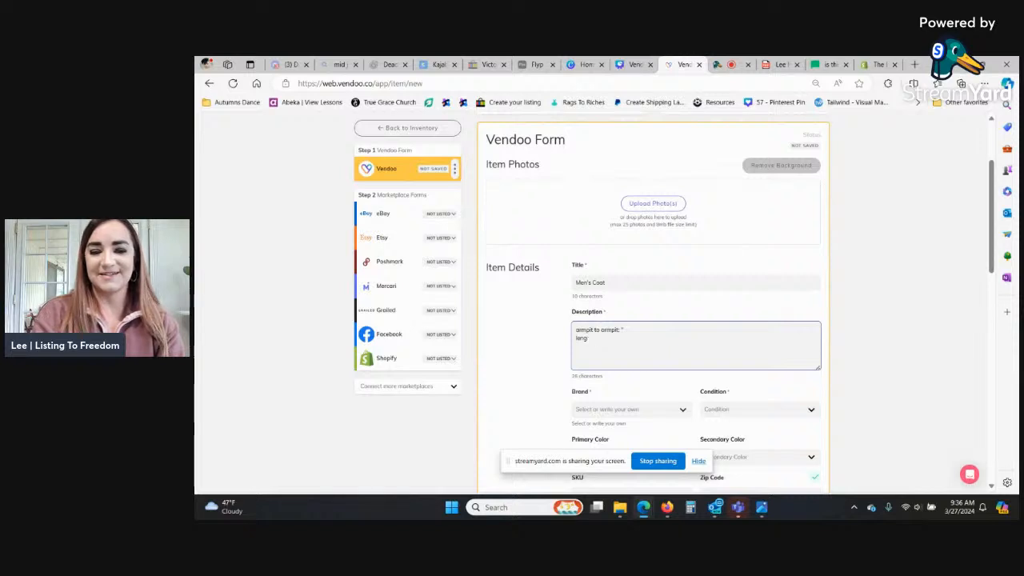
key("BackSpace")
key("BackSpace")
type("th: \"")
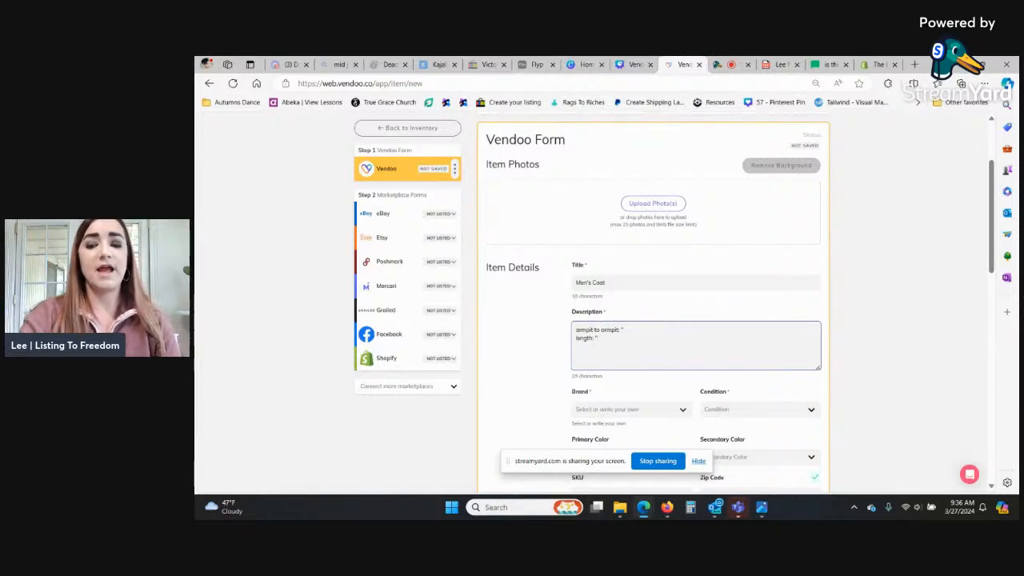
scroll(652, 304, "down", 1)
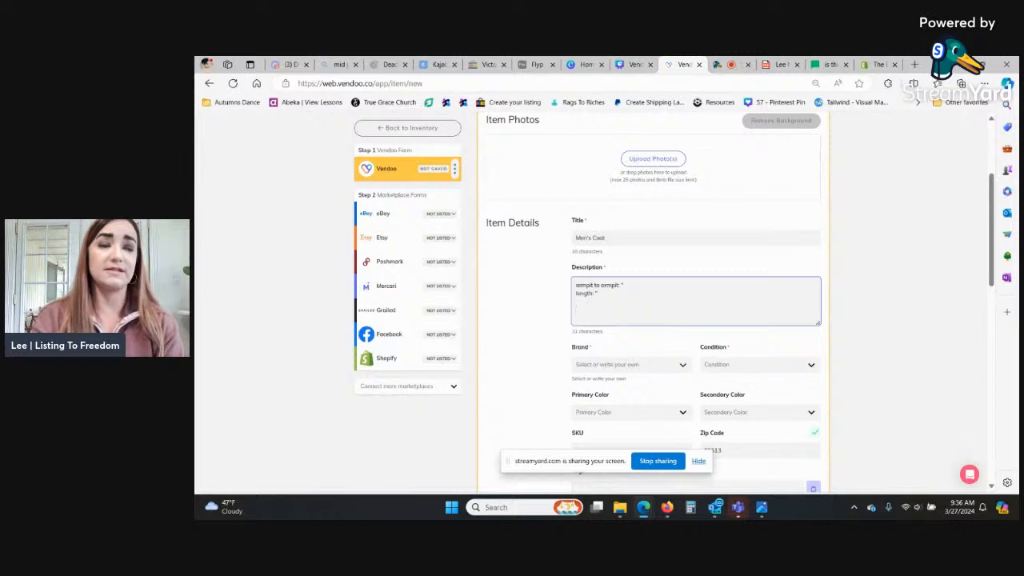
type("A")
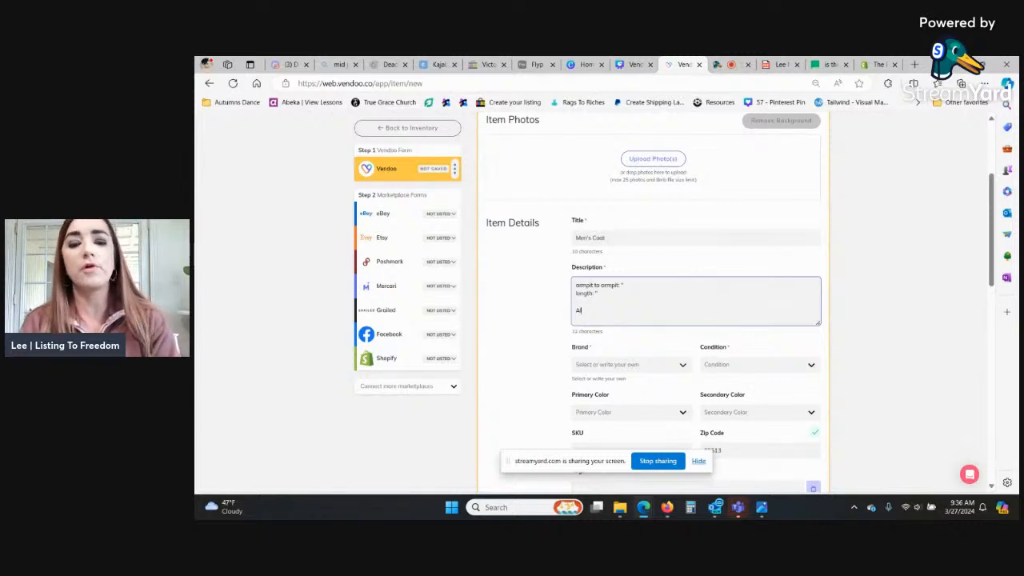
key("shift+Left")
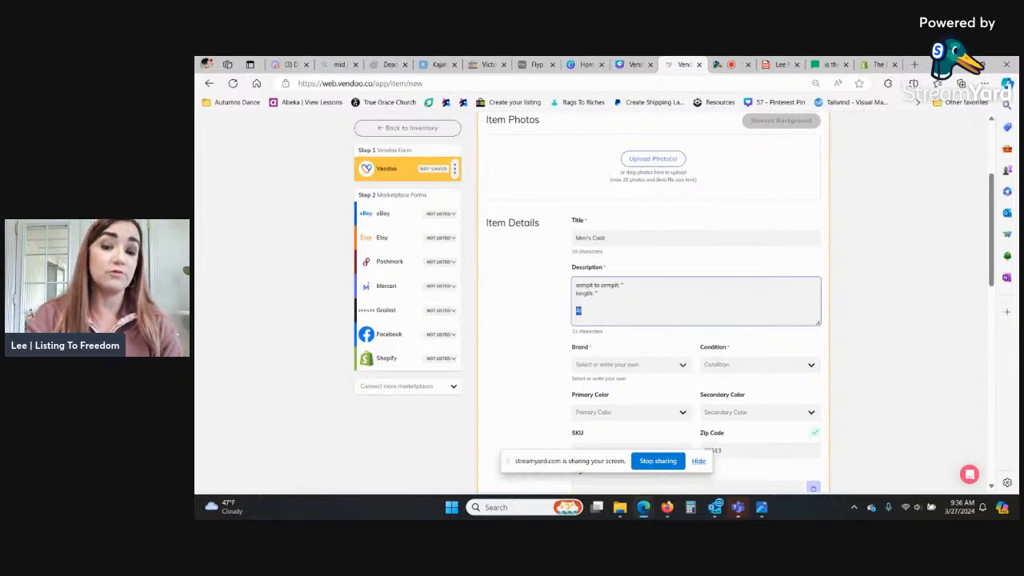
key("BackSpace")
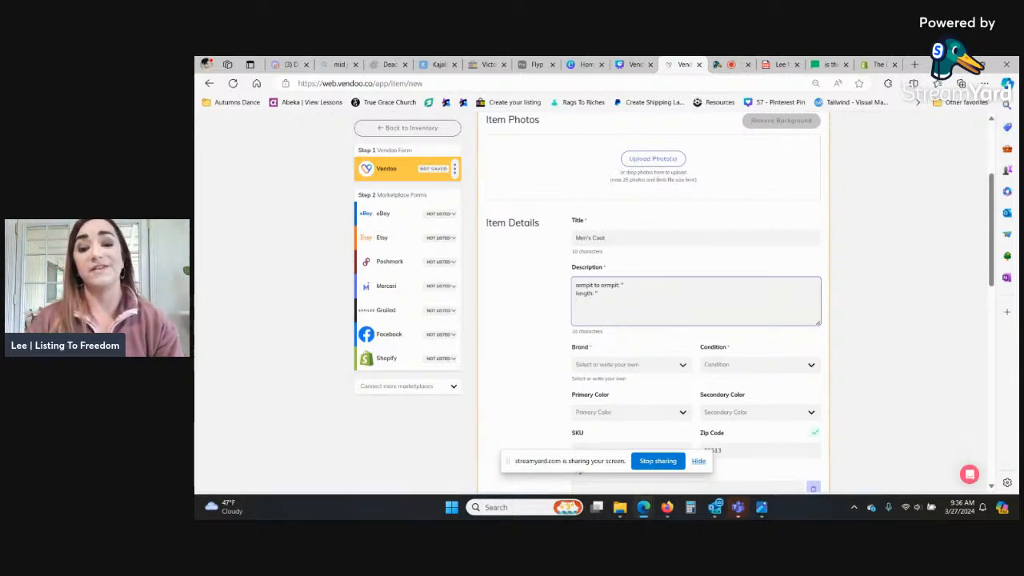
Step: Set the item's condition to Pre-Owned and leave the primary color blank
scroll(656, 304, "down", 2)
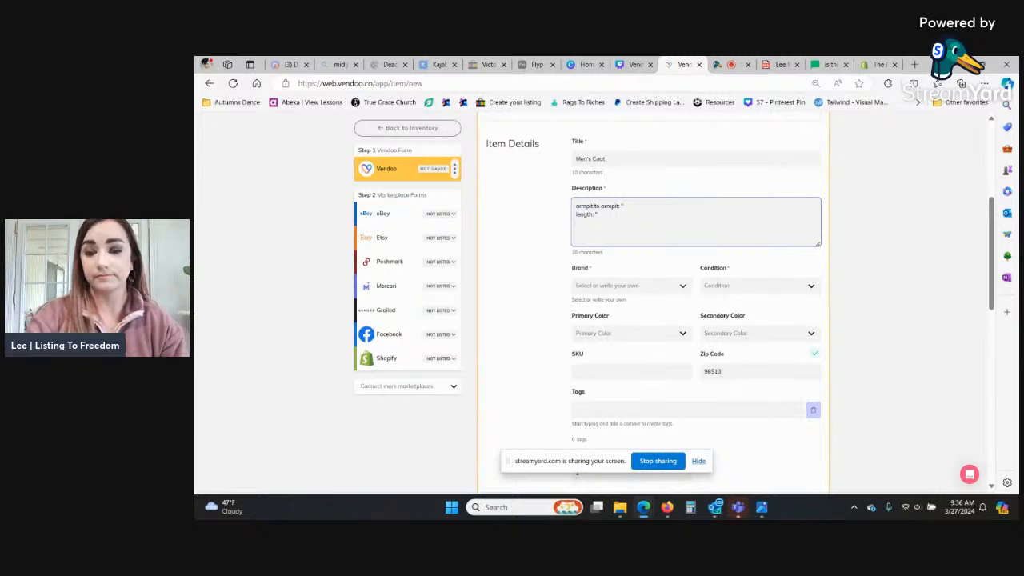
left_click(748, 239)
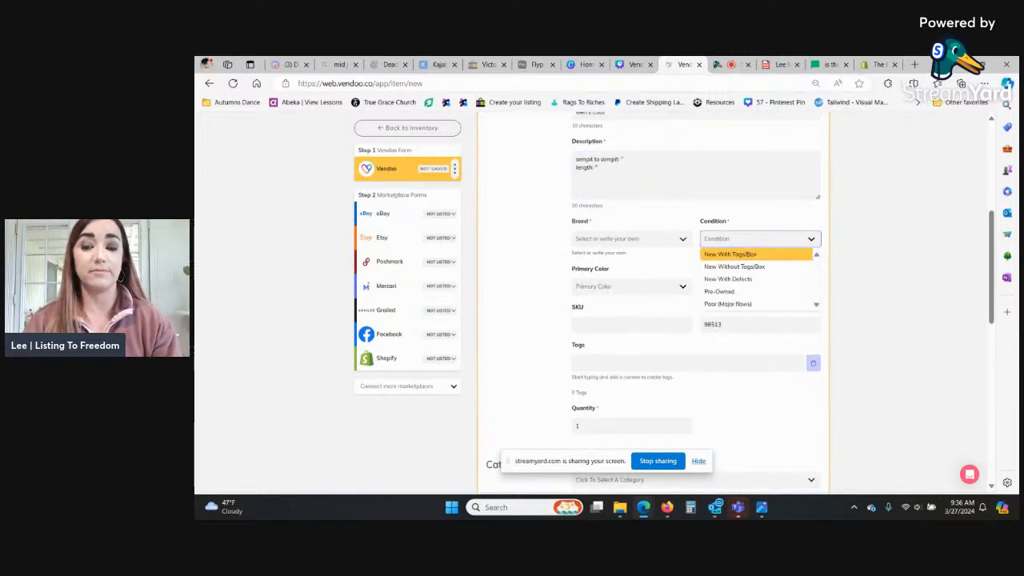
key("Down")
key("Down")
key("Down")
key("Tab")
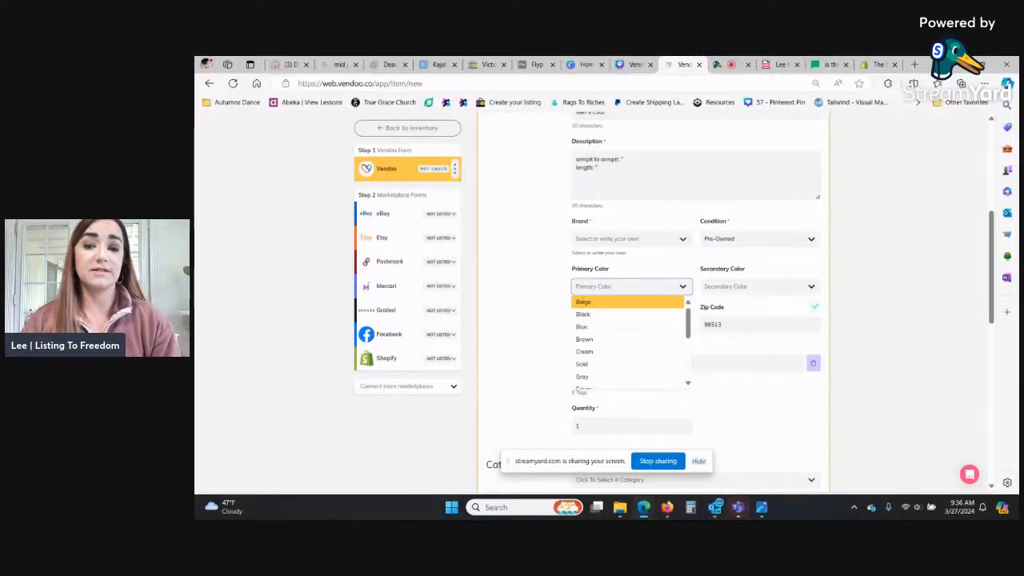
key("Escape")
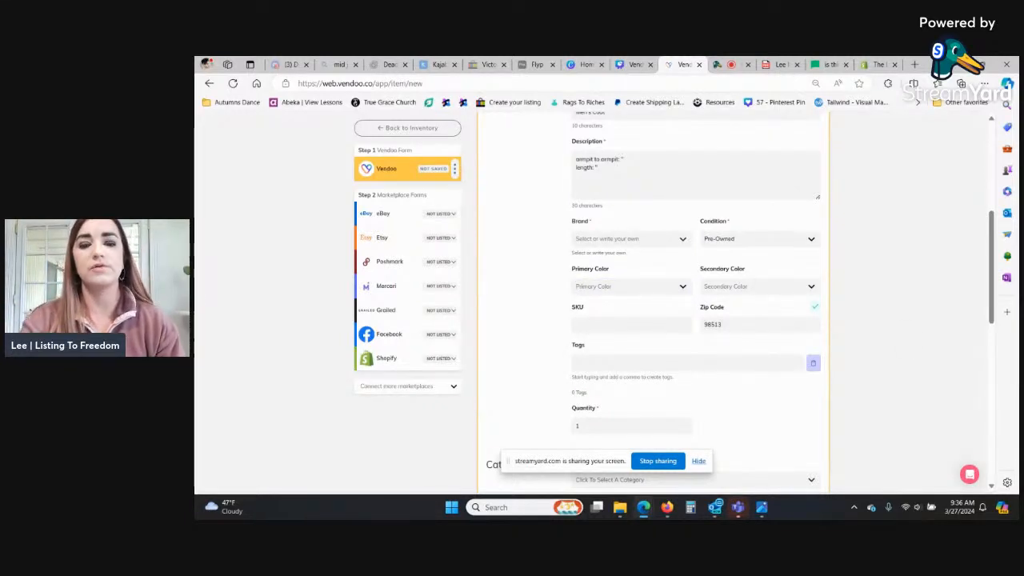
Step: Search the categories for "men coat" and assign Men's Clothing > Coats, Jackets & Vests
scroll(653, 303, "down", 3)
scroll(653, 304, "down", 2)
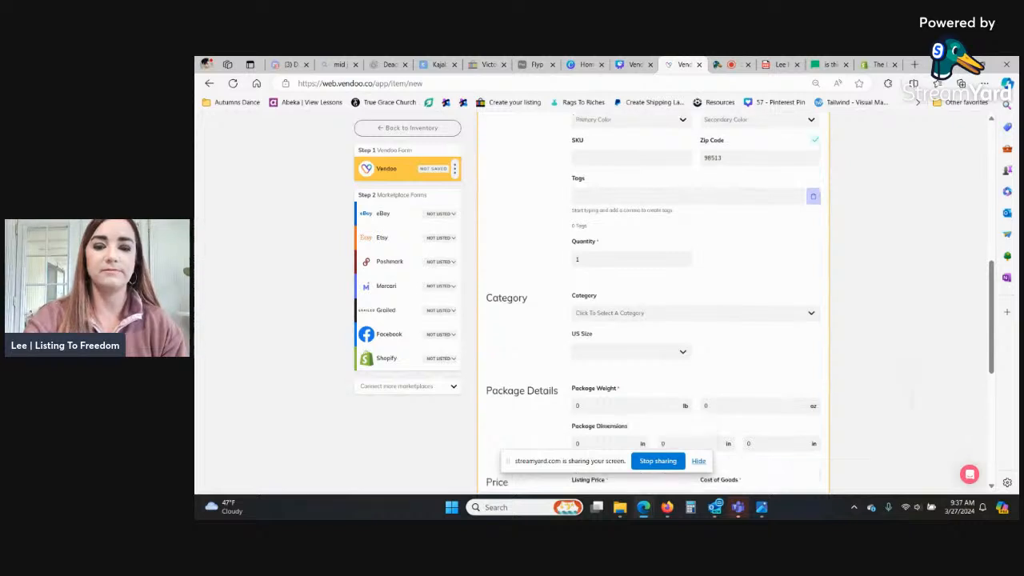
scroll(653, 303, "up", 5)
scroll(919, 320, "down", 5)
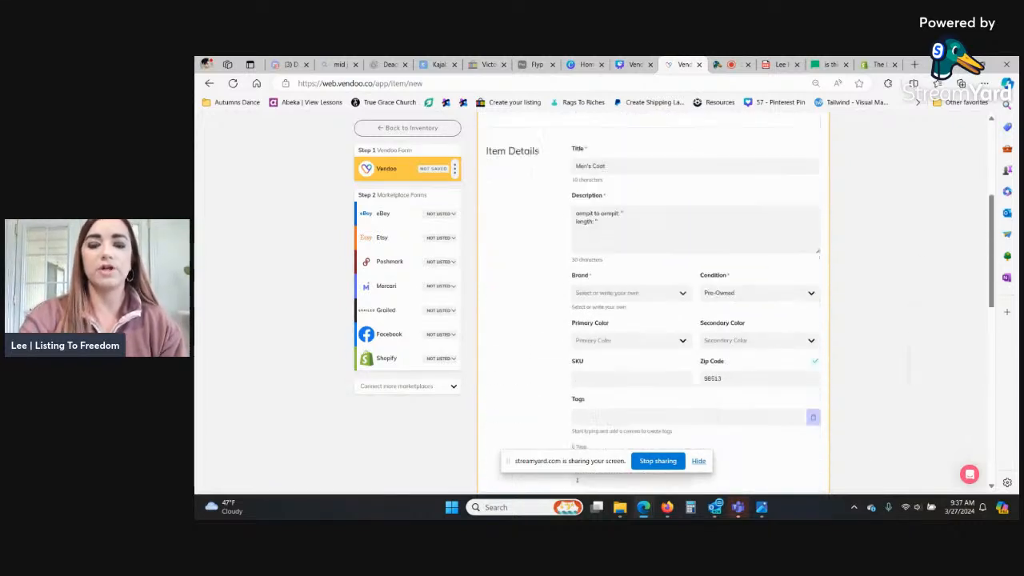
left_click(670, 321)
left_click(691, 359)
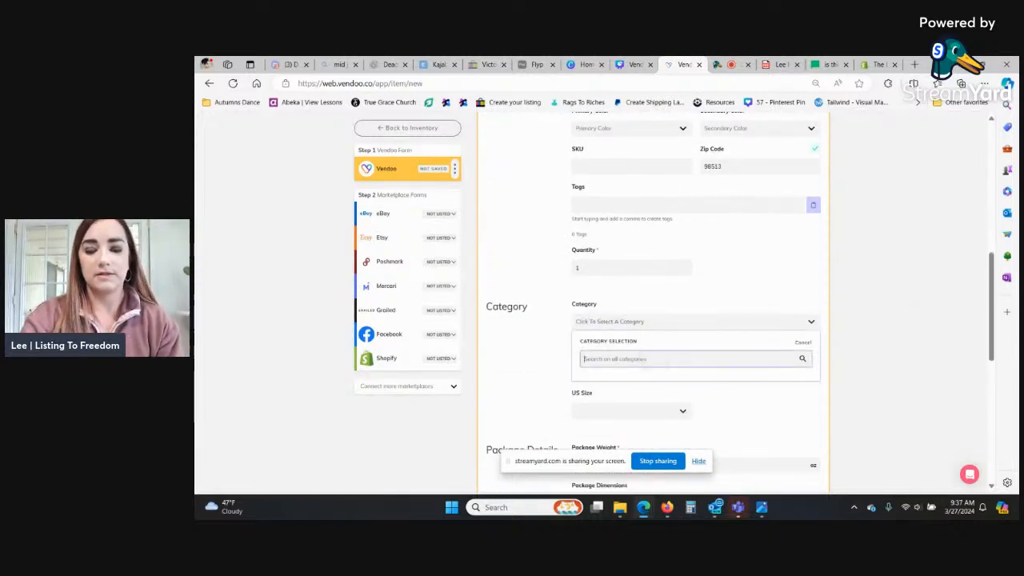
type("men coat")
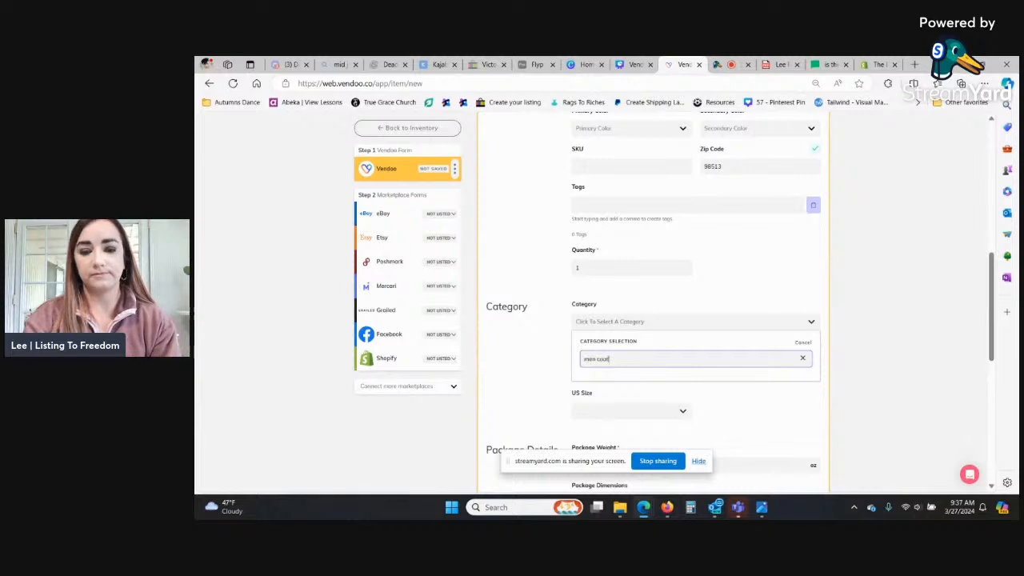
scroll(690, 358, "down", 2)
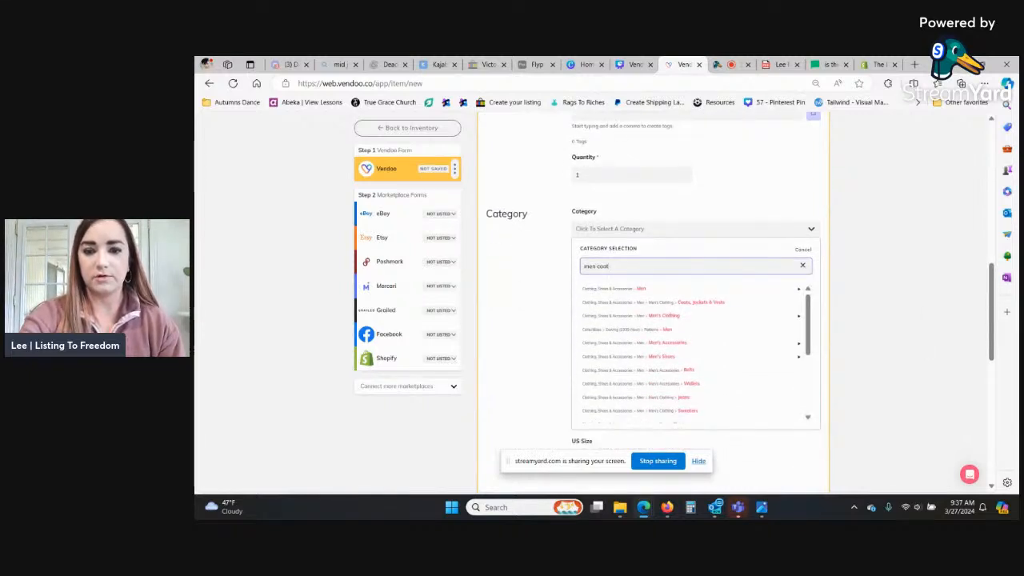
left_click(692, 303)
Step: Set the size type to Regular
scroll(652, 304, "up", 2)
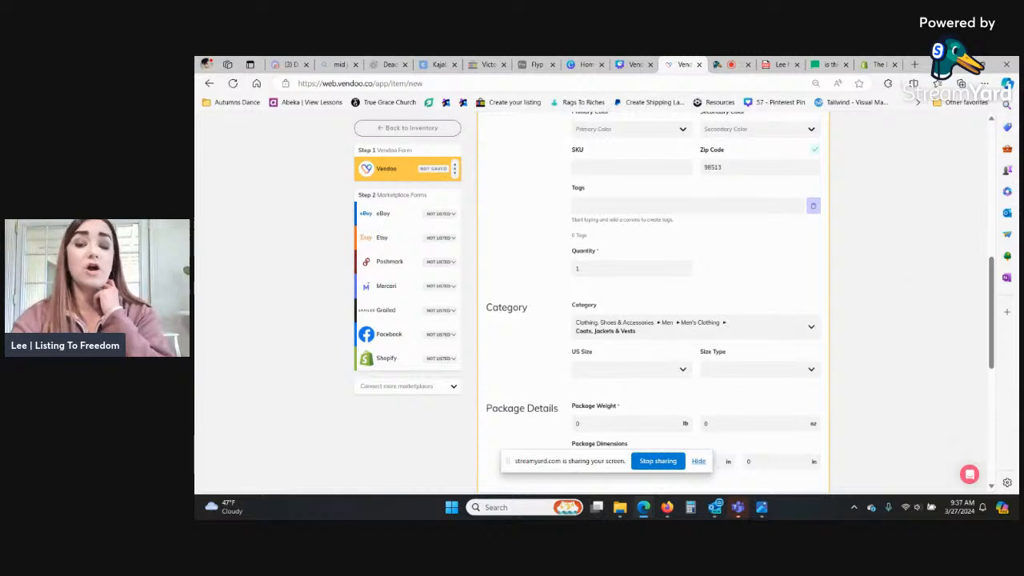
left_click(756, 368)
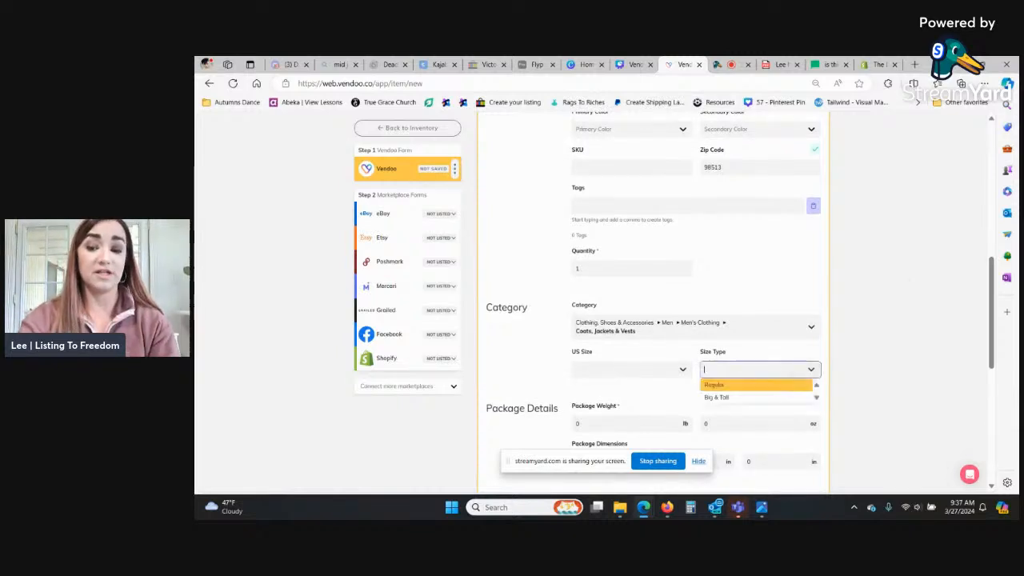
left_click(736, 381)
Step: Set the package weight to 1 lb 12 oz
scroll(653, 304, "down", 2)
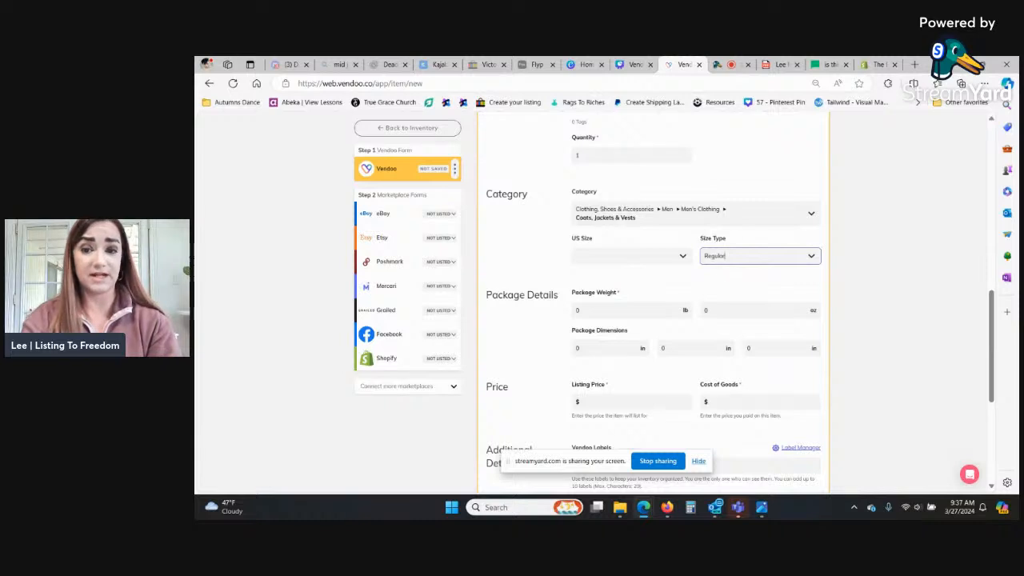
key("Tab")
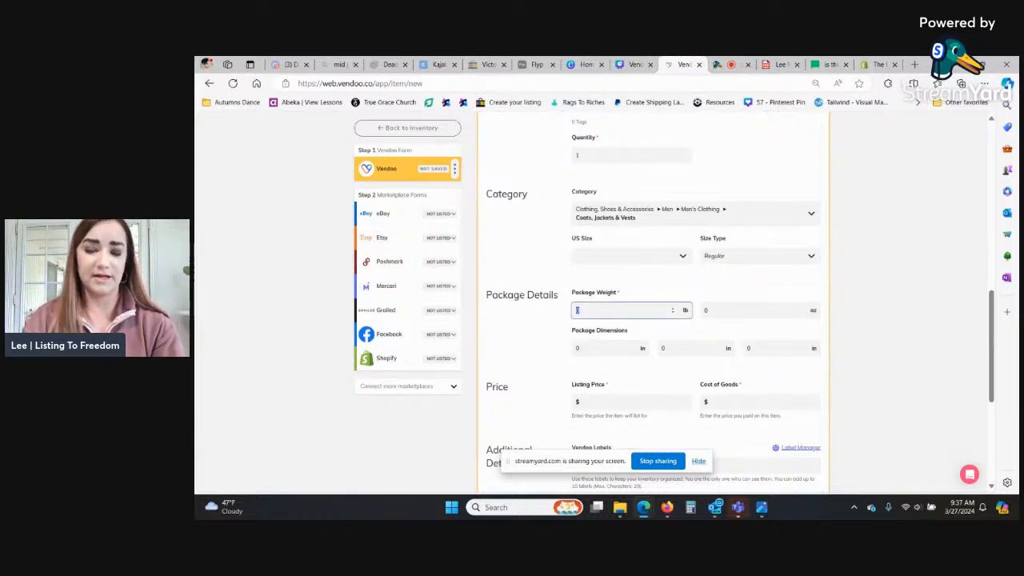
type("1")
key("Tab")
type("12")
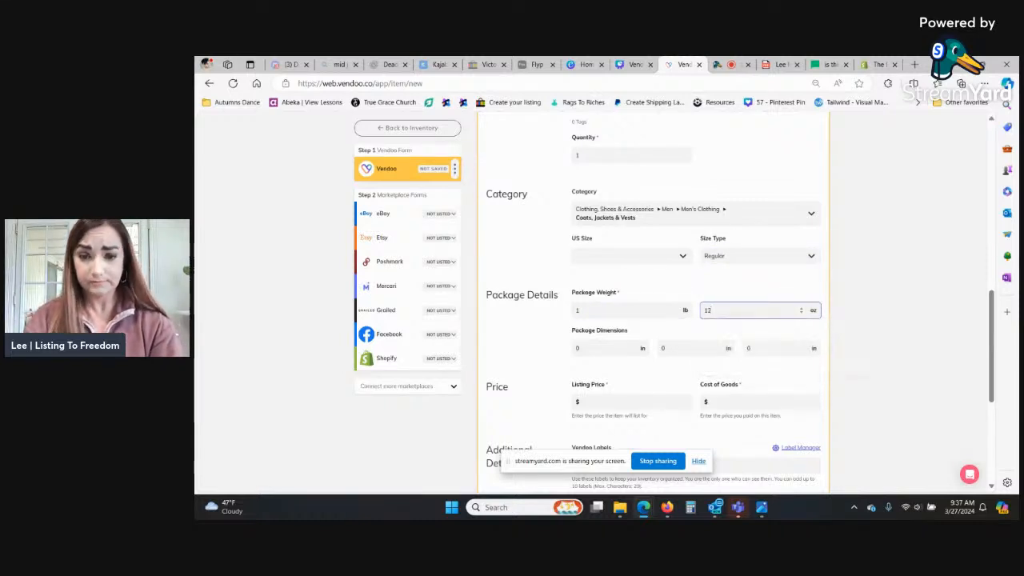
key("Tab")
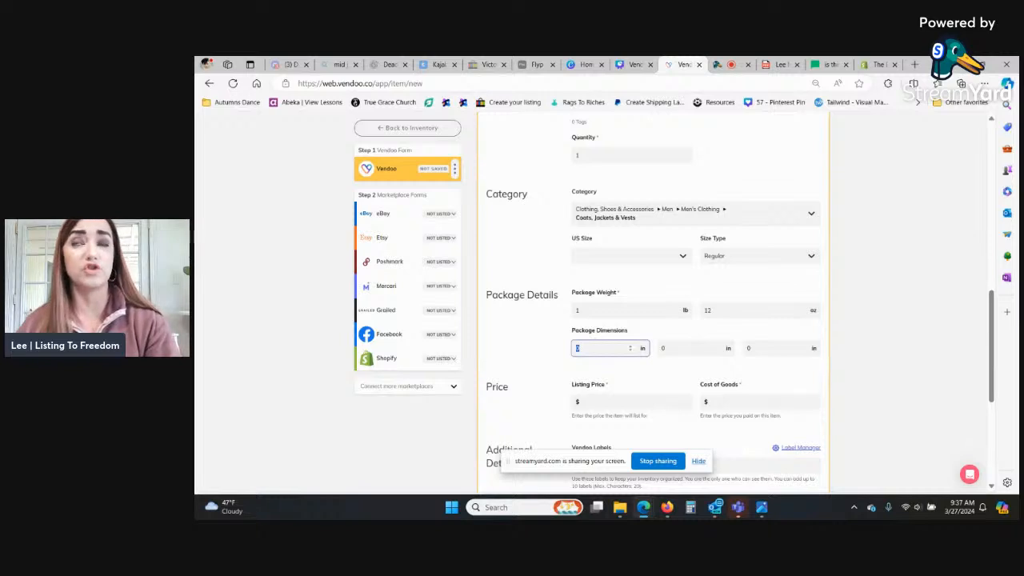
Step: Start a new template from the filled-in form and name it "Men's Coat"
scroll(652, 302, "up", 4)
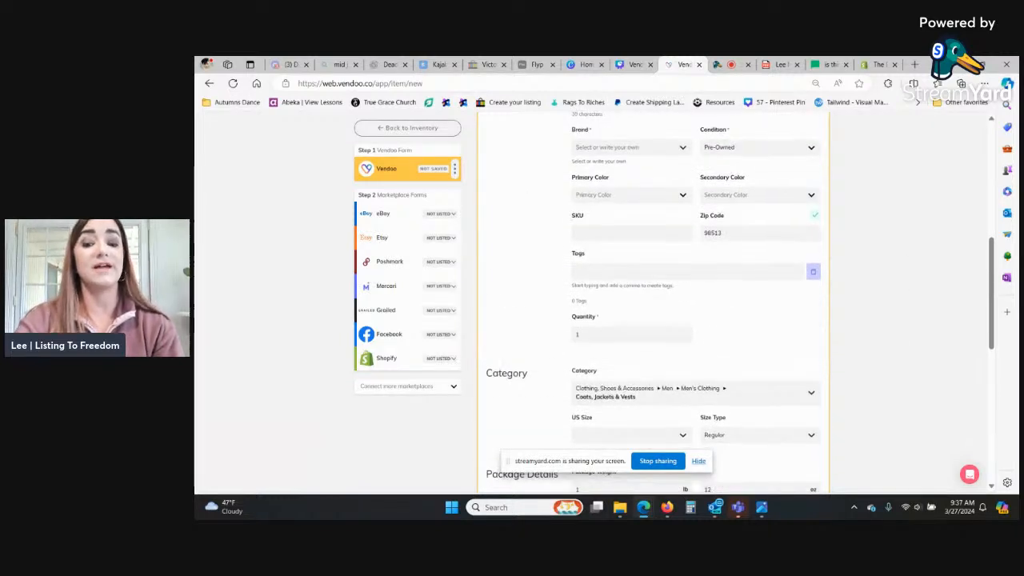
scroll(653, 303, "down", 8)
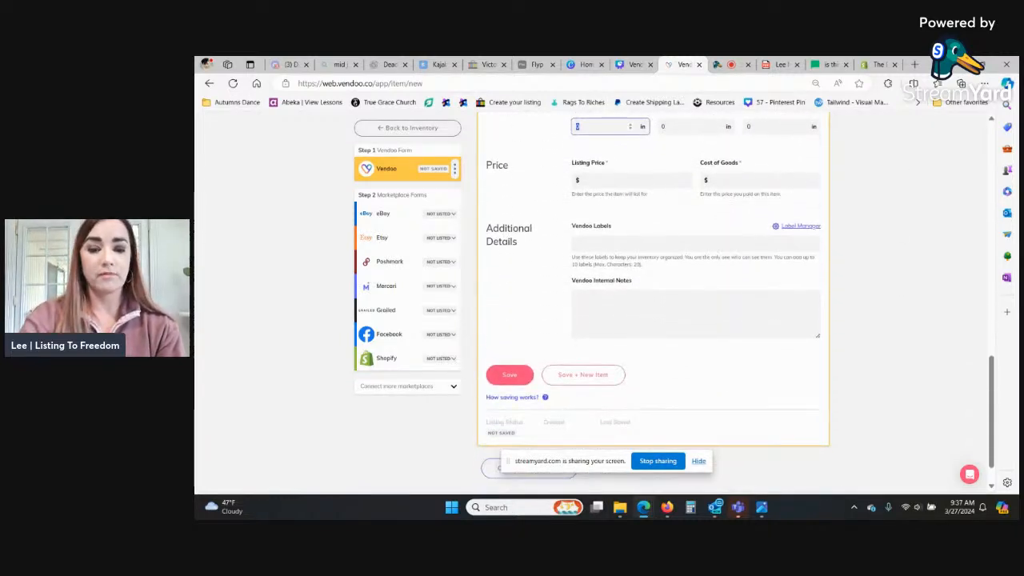
scroll(652, 302, "down", 2)
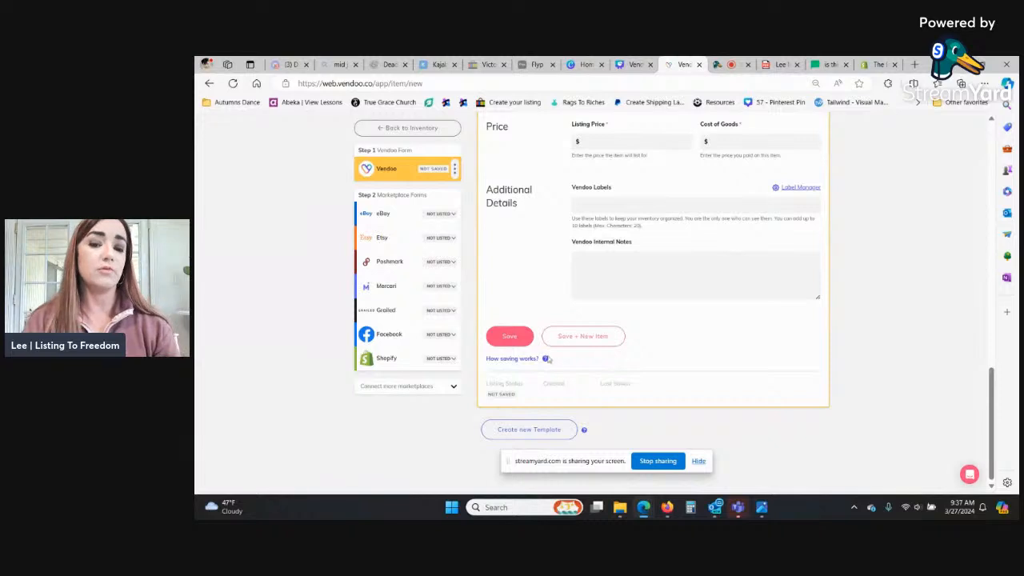
left_click(543, 430)
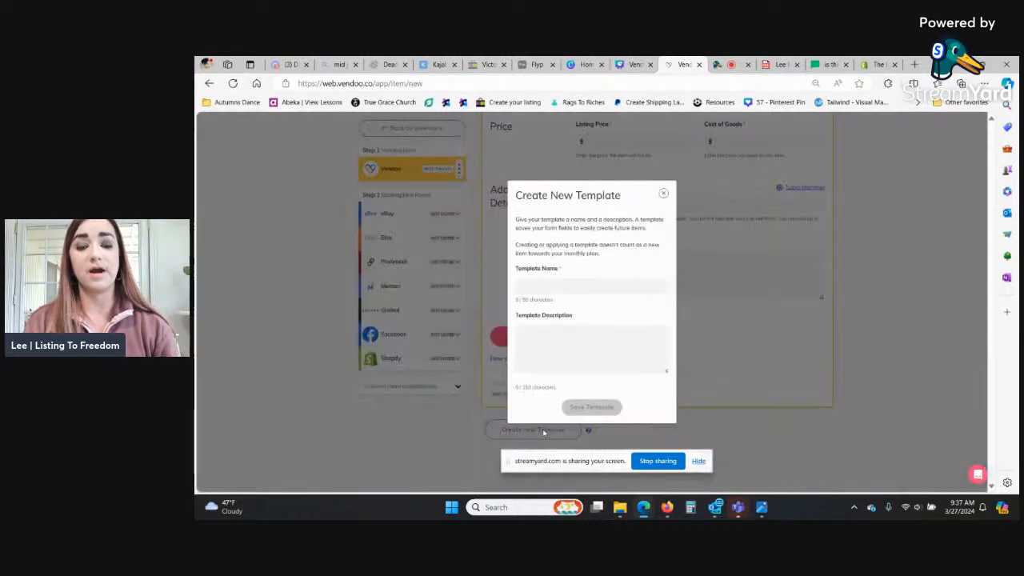
left_click(547, 283)
type("Men's Coat")
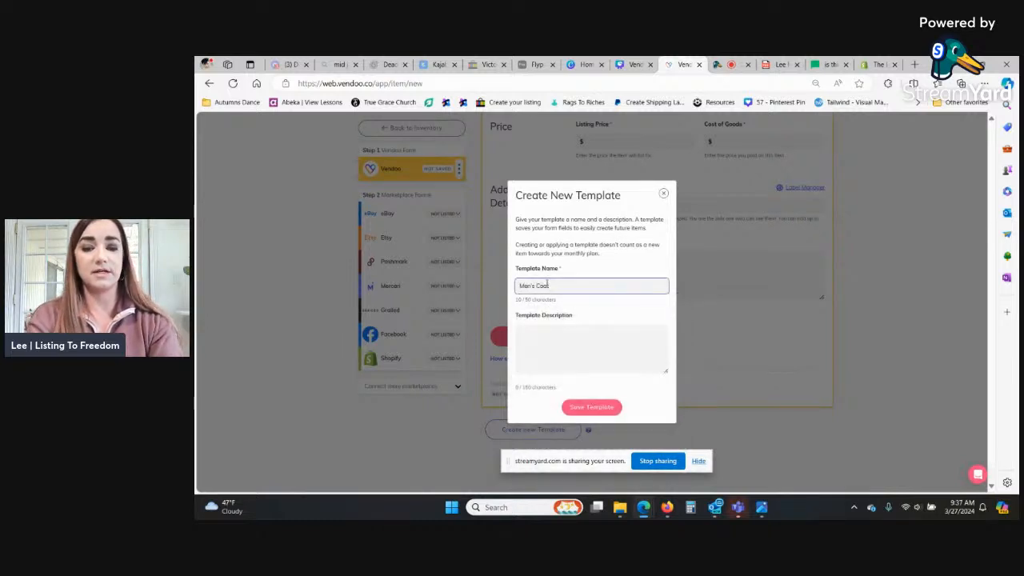
key("Tab")
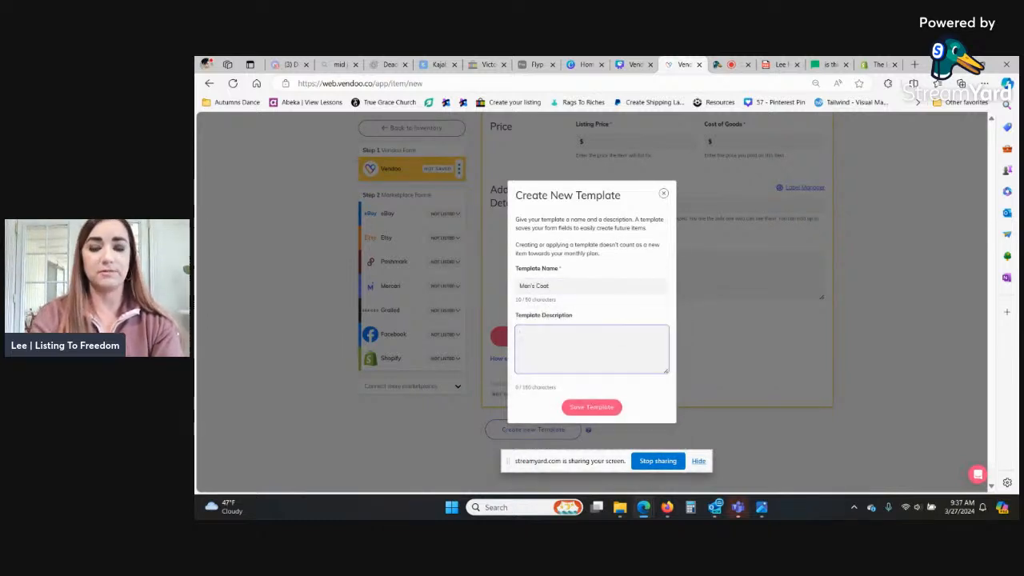
Step: Enter "update" as the template description and save the template
type("T")
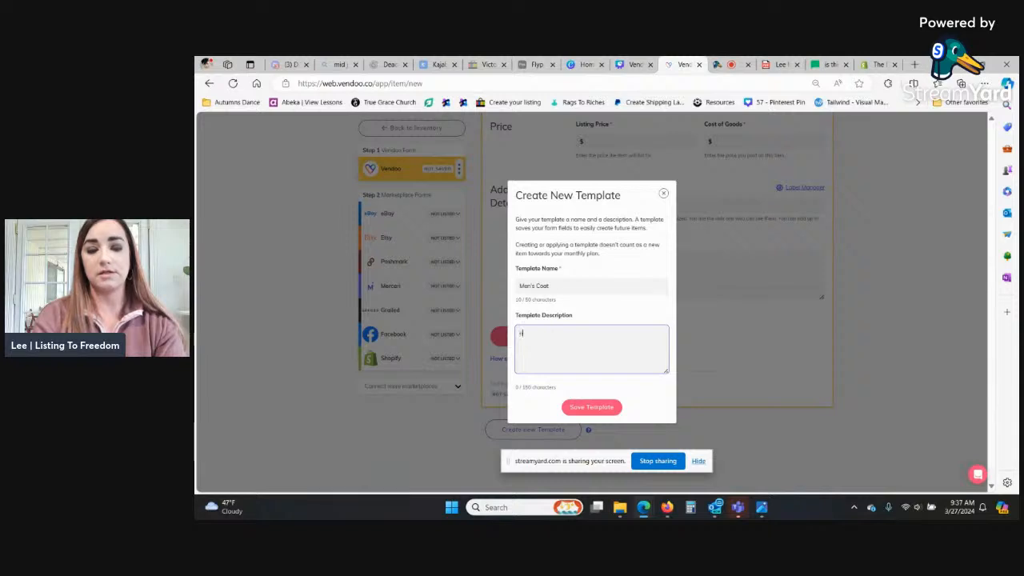
type("ew")
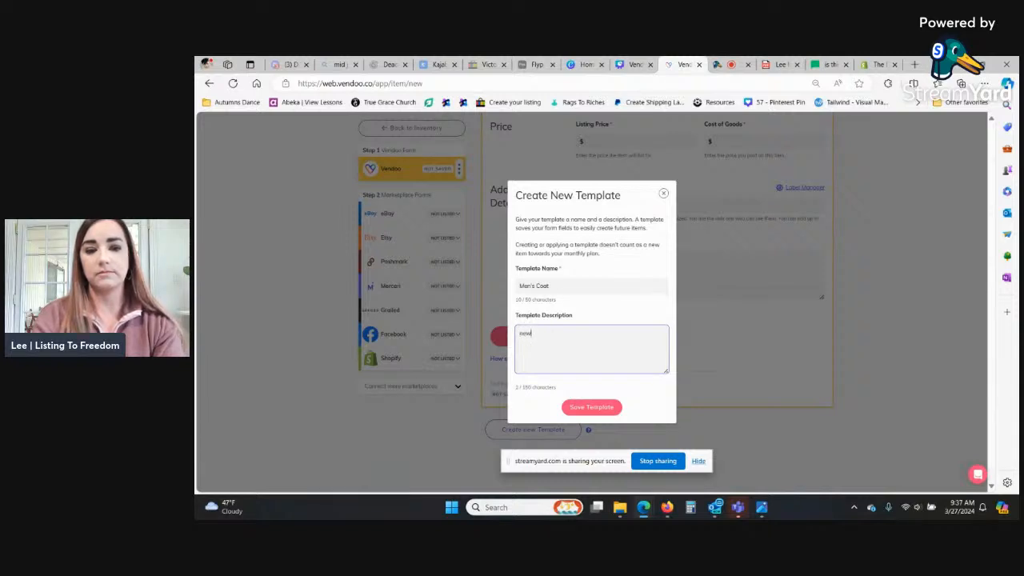
key("BackSpace")
key("BackSpace")
key("BackSpace")
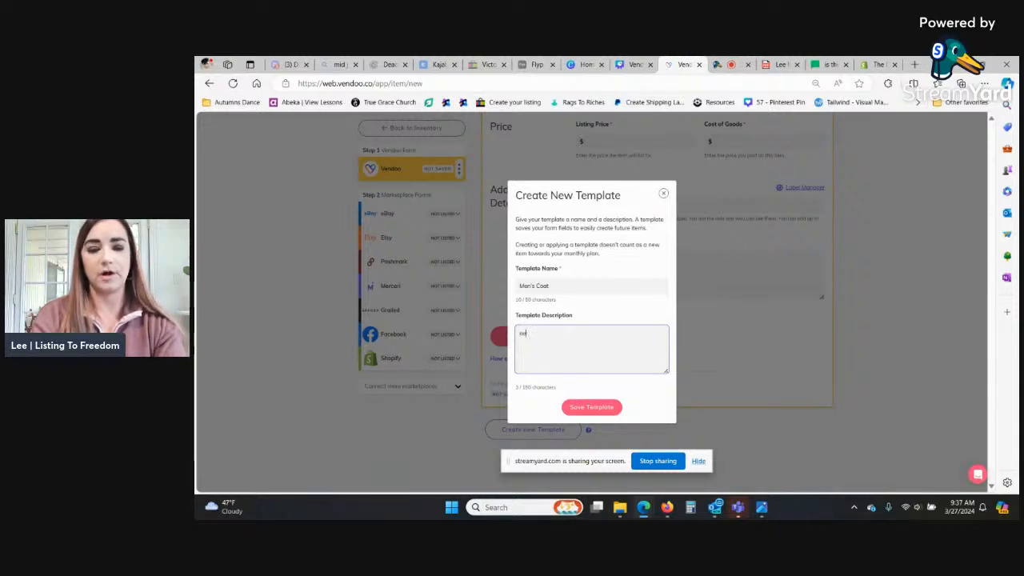
type("update")
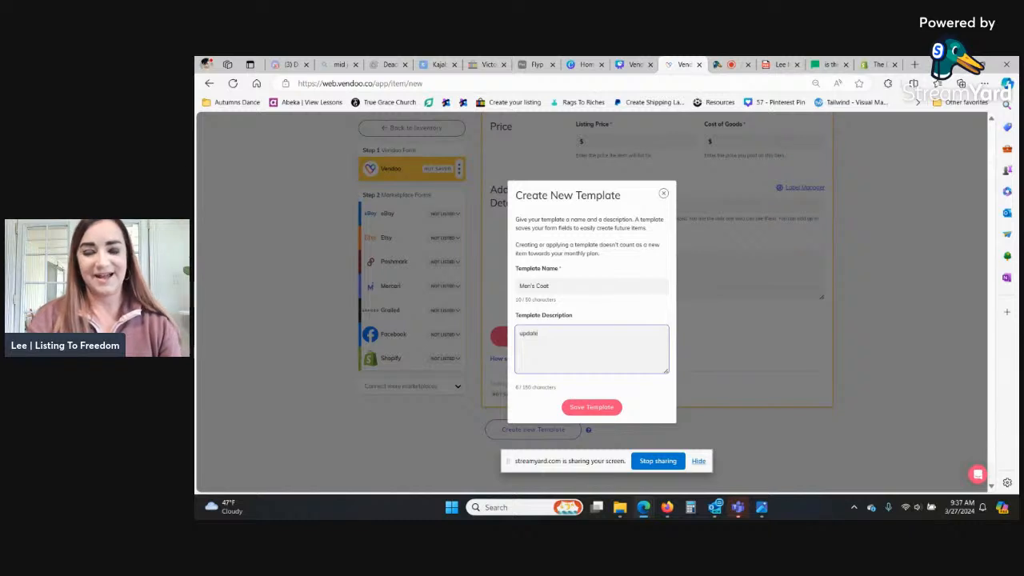
left_click(599, 409)
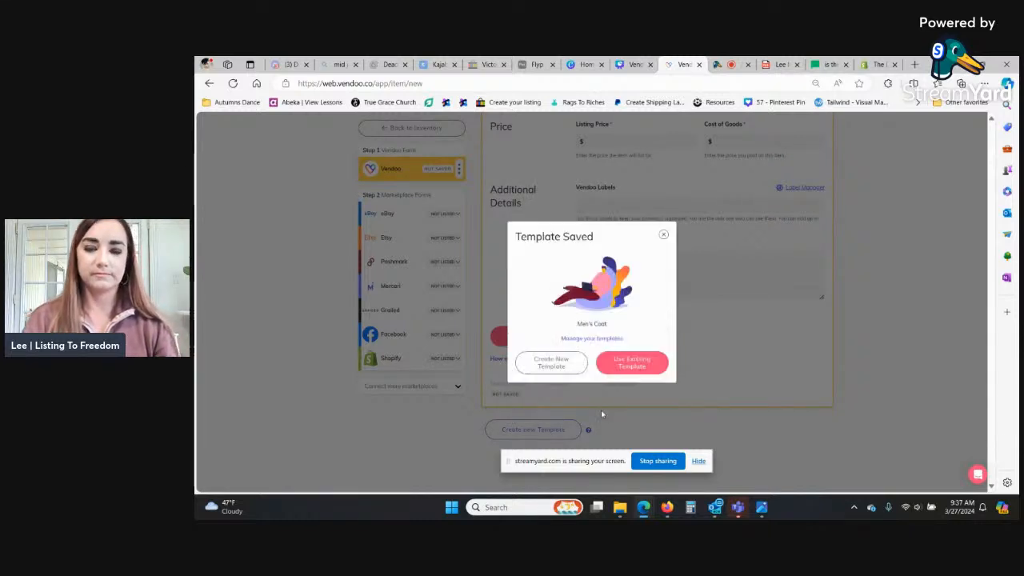
Step: In the Template Manager, check the edit options of the Men's Coat template without a description and delete that template
left_click(601, 339)
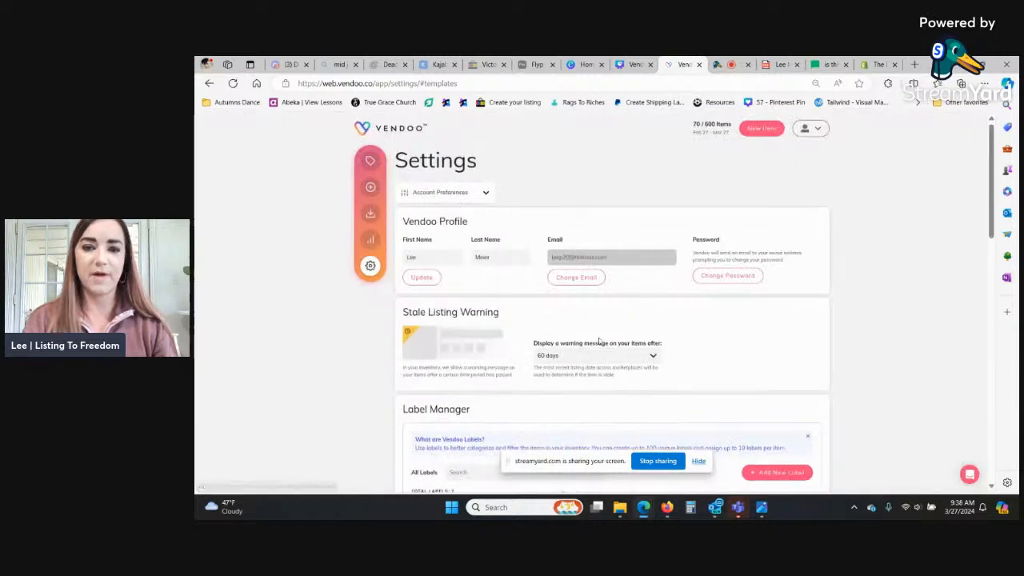
left_click_drag(986, 198, 975, 368)
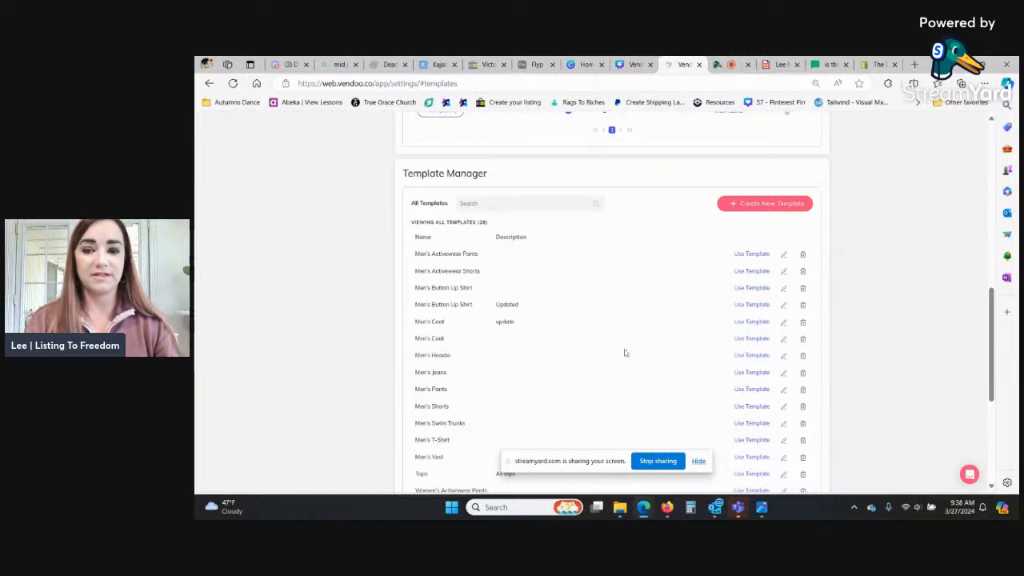
left_click(785, 340)
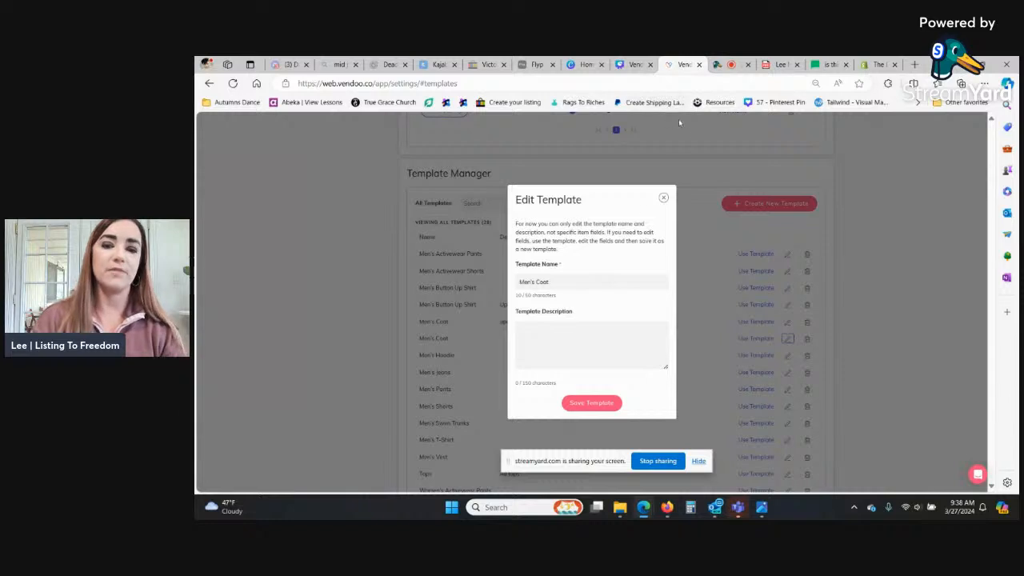
left_click(662, 199)
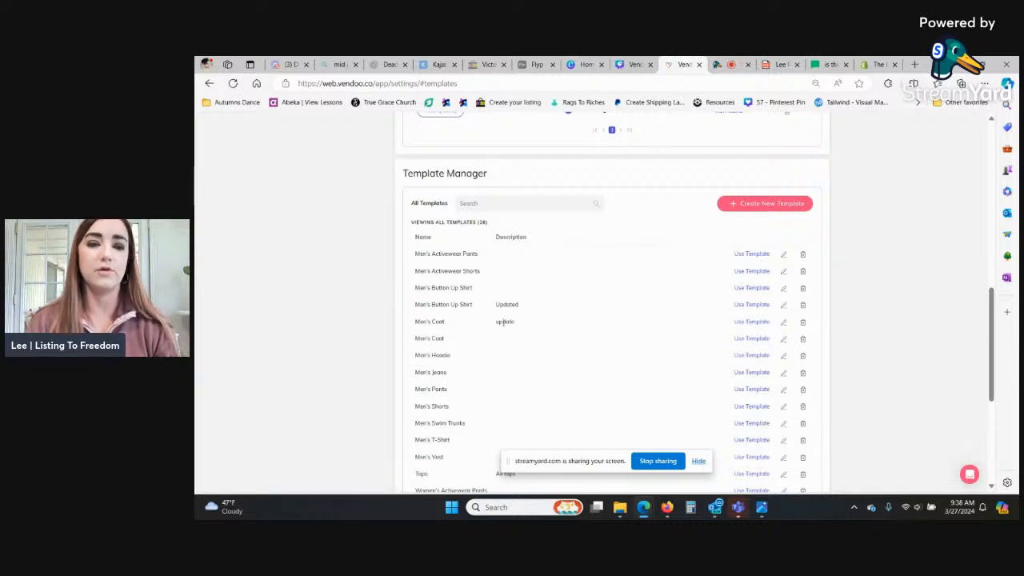
left_click(802, 339)
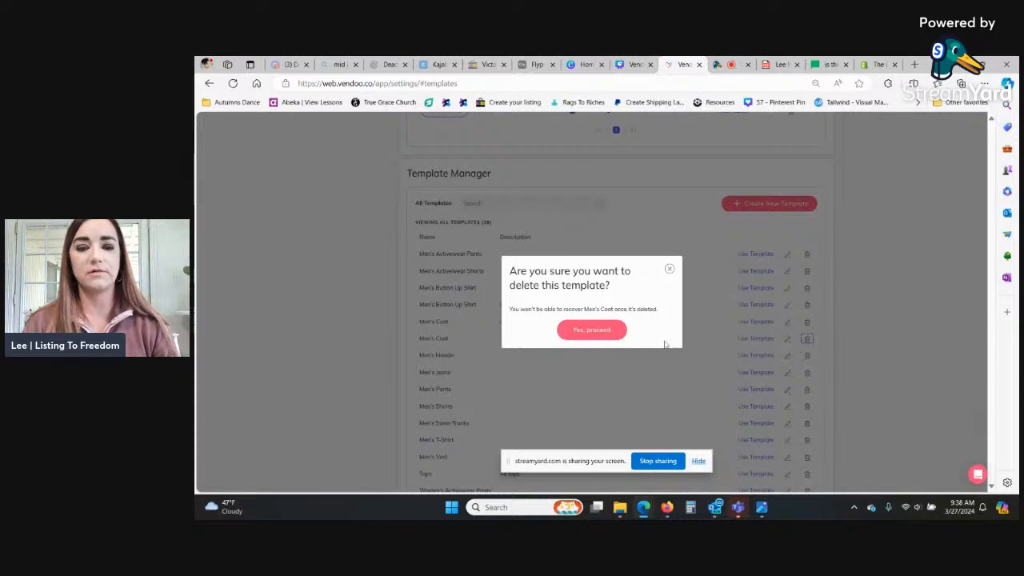
left_click(606, 333)
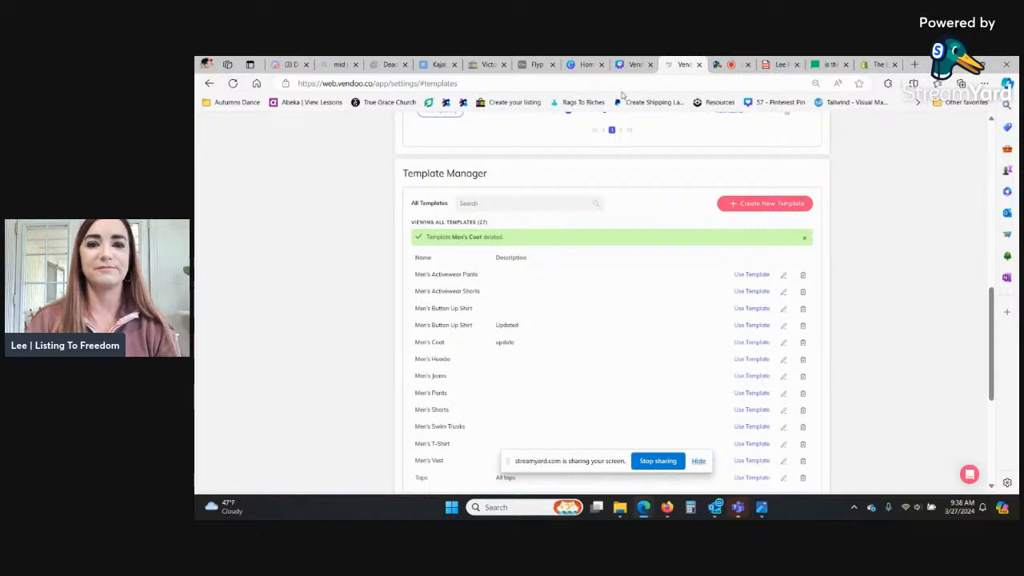
Step: Switch to the Canva design "Vendoo Crosslisting Challenge Day 2" and present the Today's Challenge page full screen
left_click(631, 65)
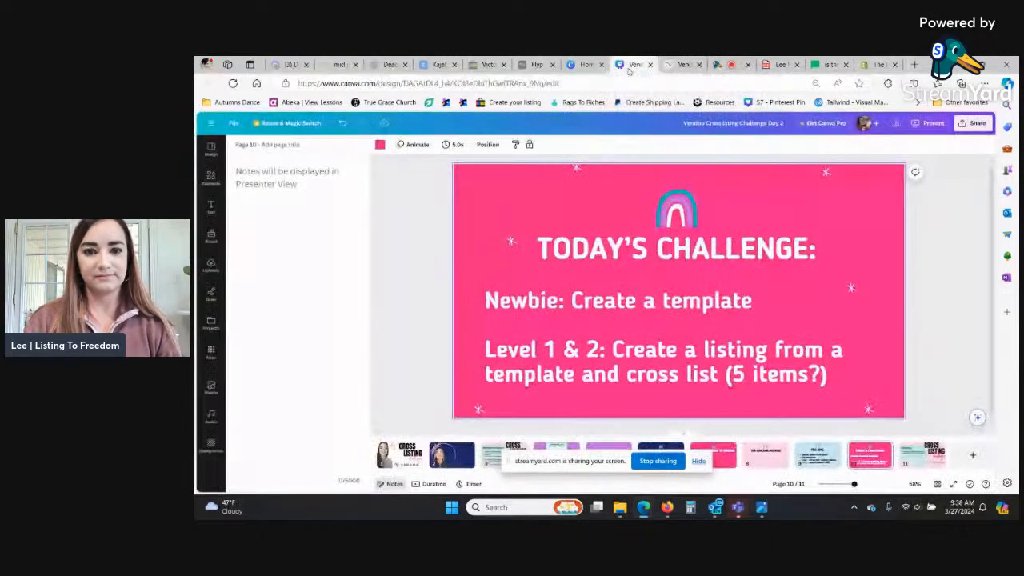
left_click(928, 123)
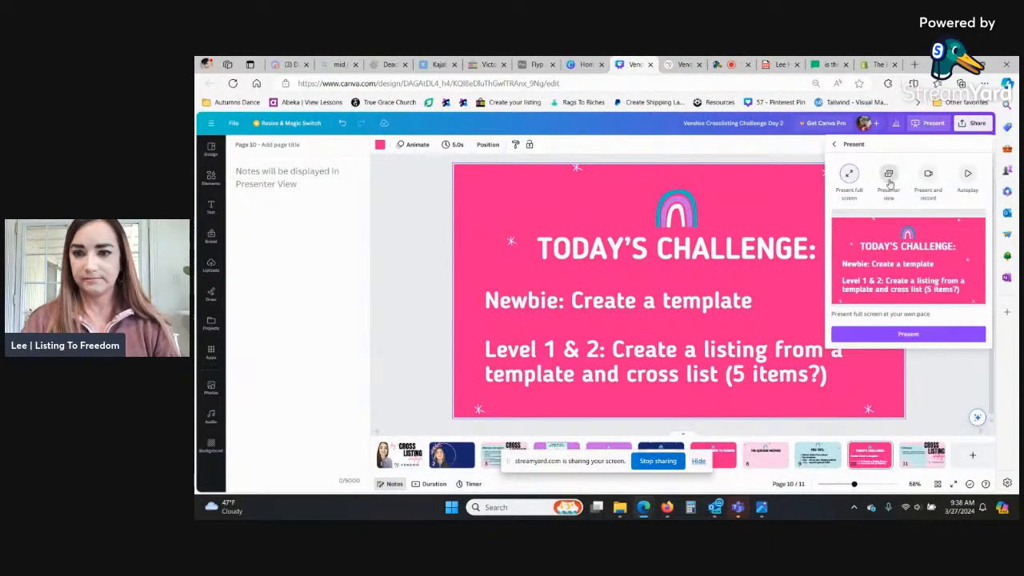
left_click(883, 334)
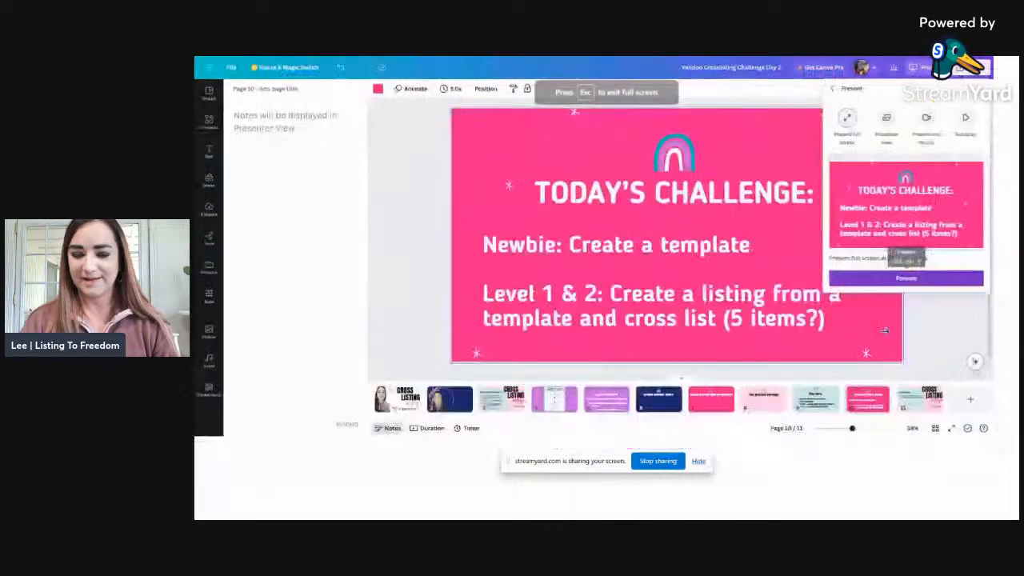